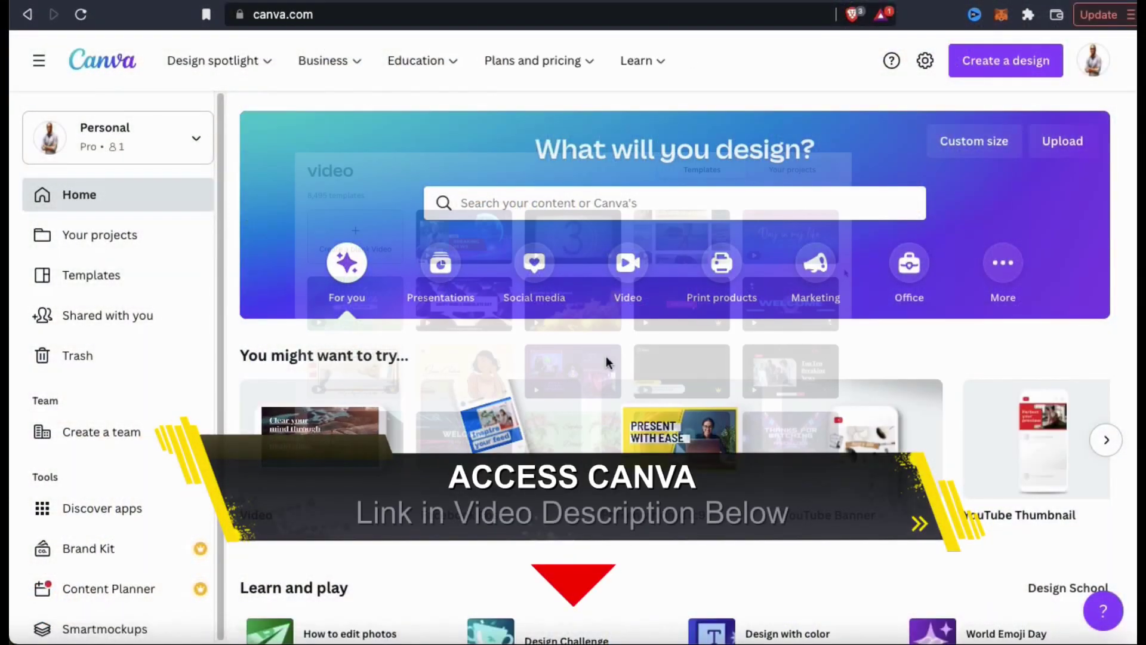
- Scroll down through the video templates panel
scroll(845, 272, down, 5)
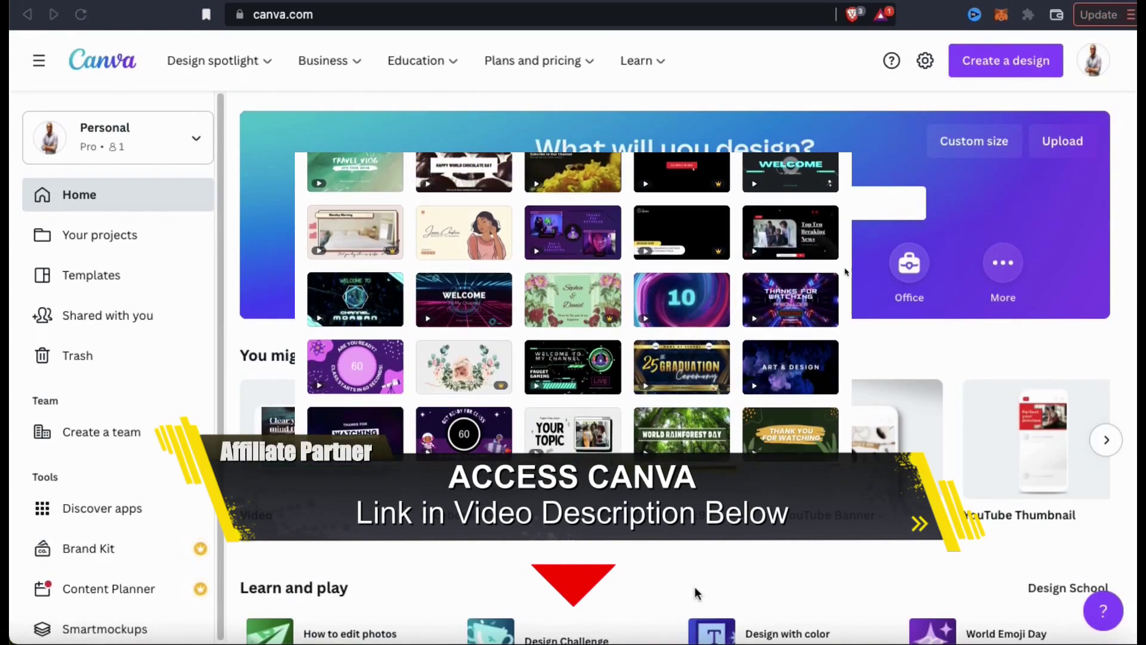
scroll(845, 272, down, 5)
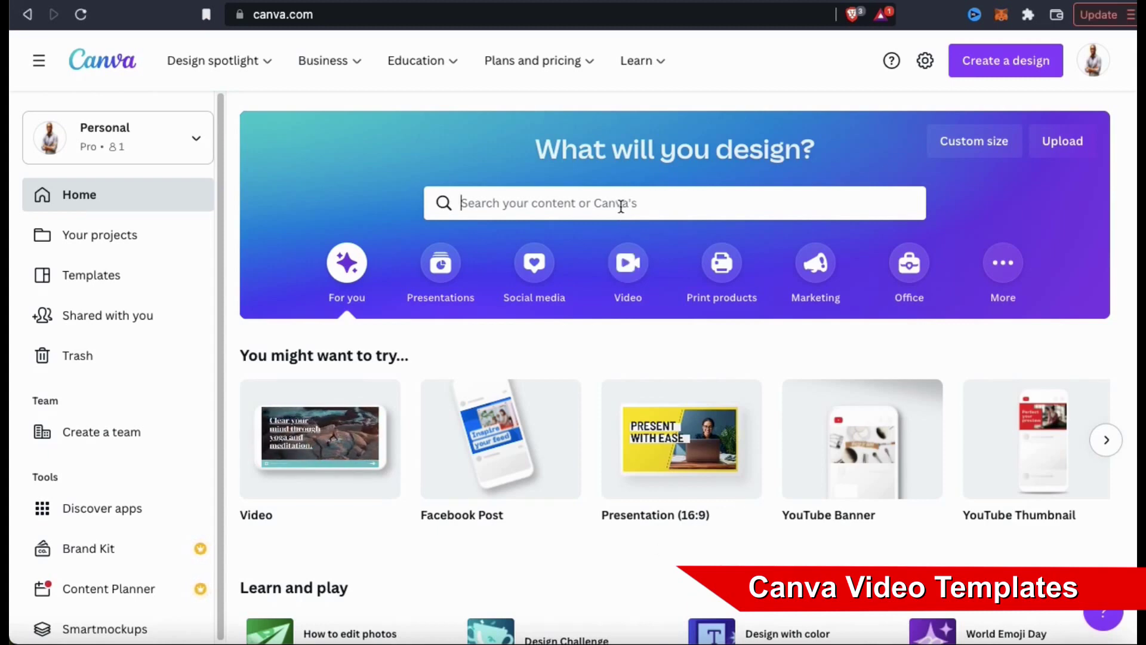
- Search designs for 'video' and open the Video 1920 × 1080 px templates
click(621, 206)
text(video)
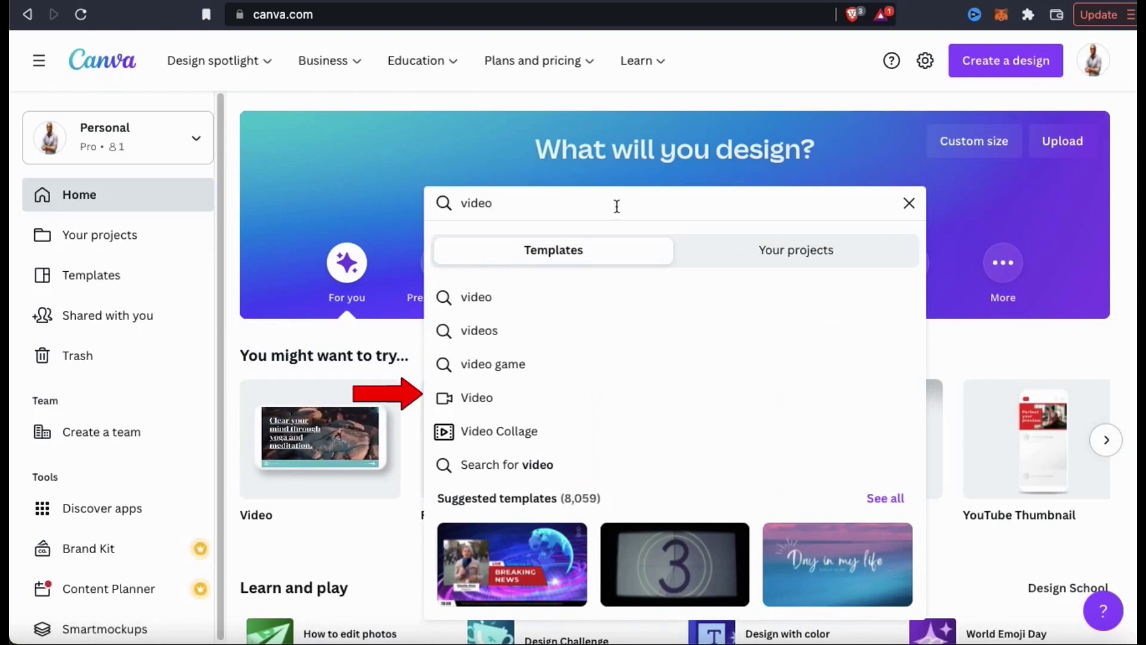
click(486, 412)
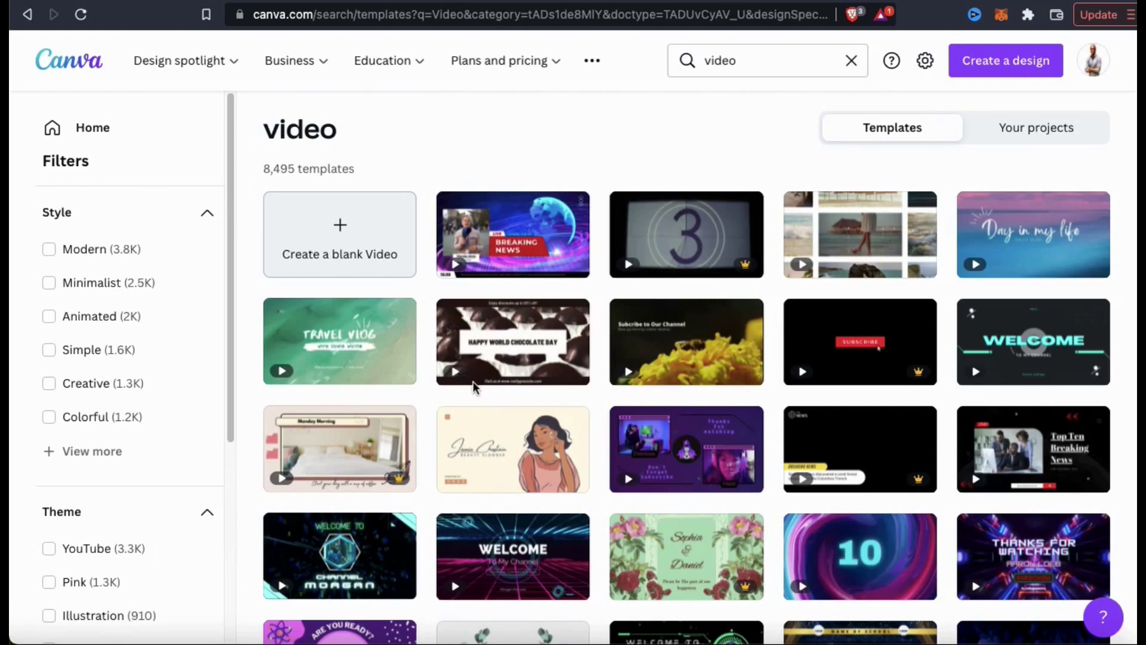
drag(354, 169, 270, 170)
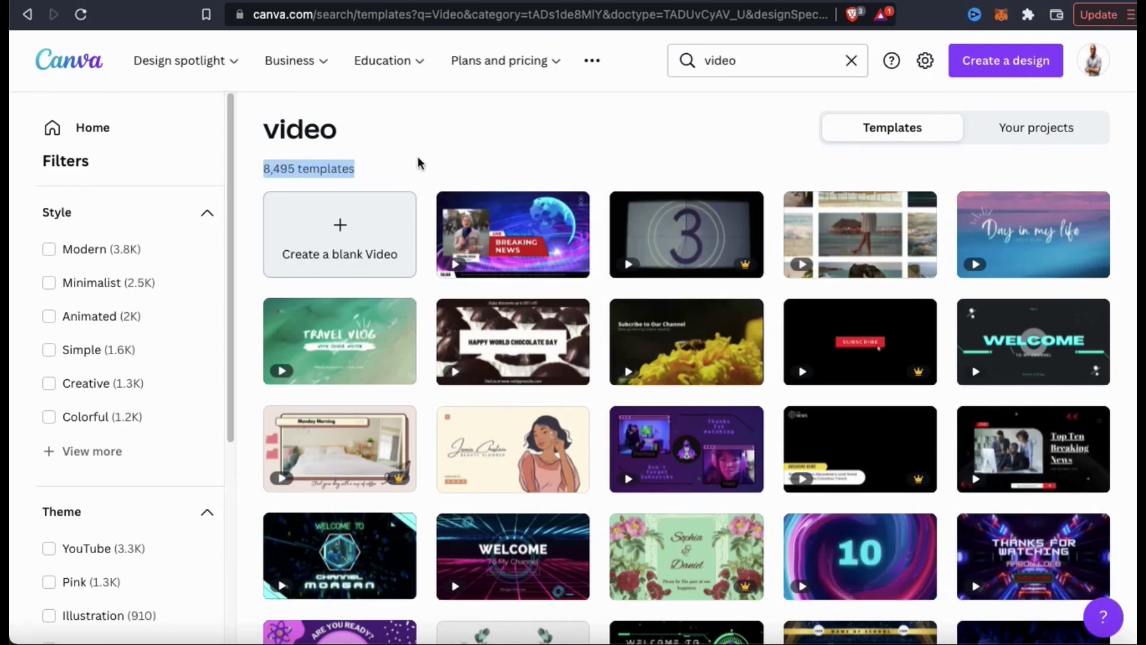
click(420, 163)
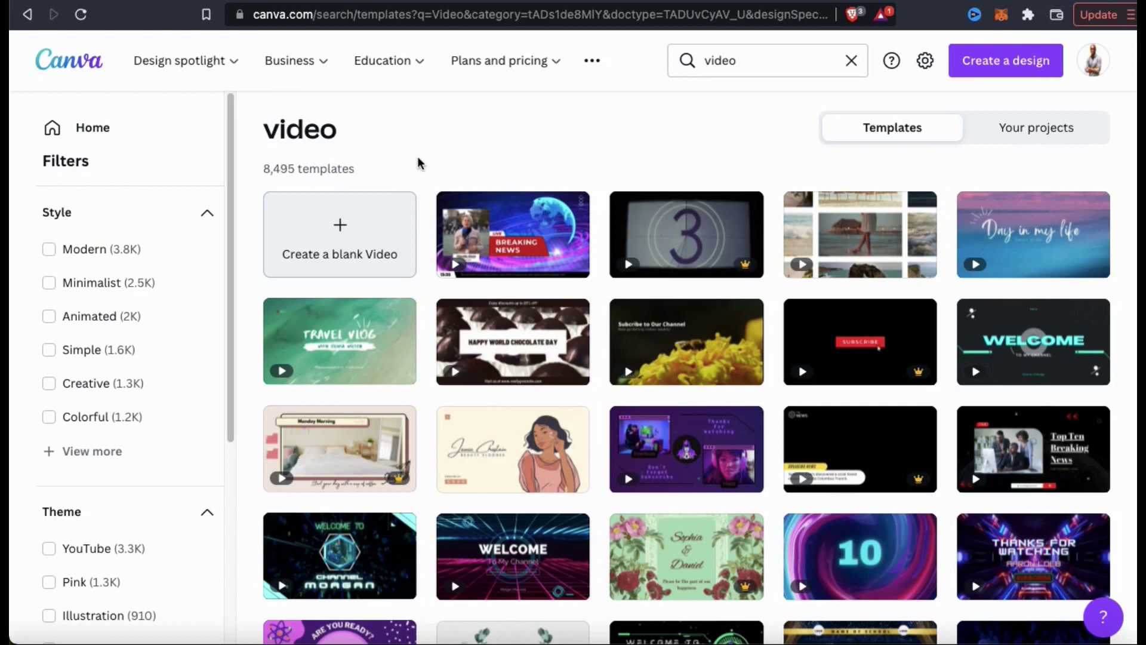
scroll(171, 242, down, 5)
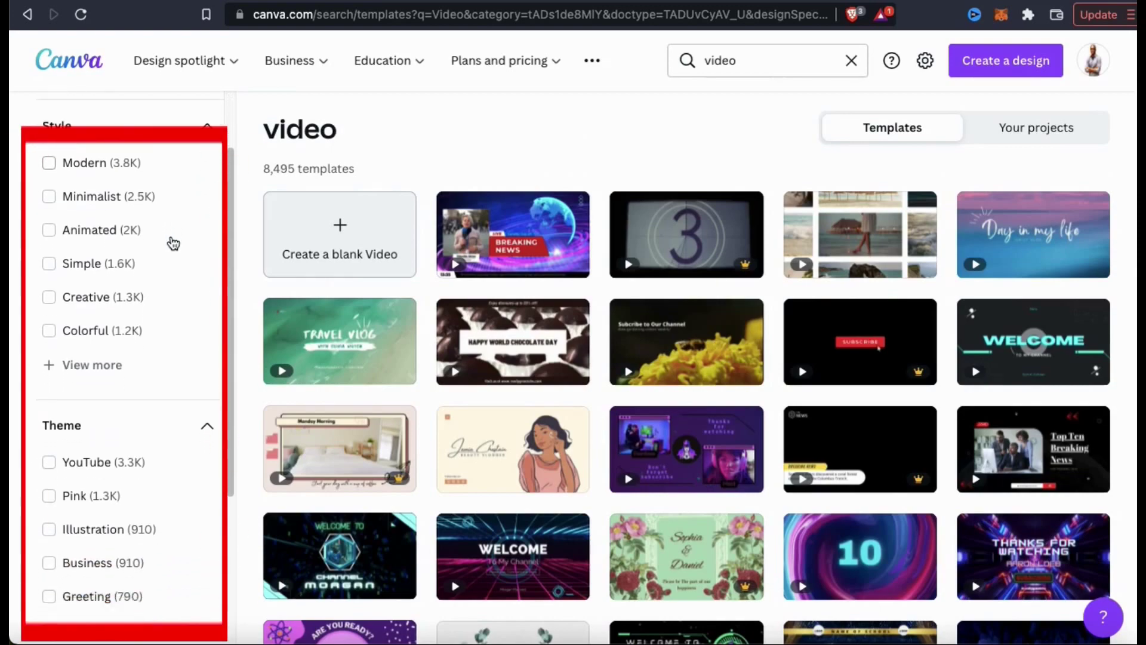
scroll(174, 243, down, 1)
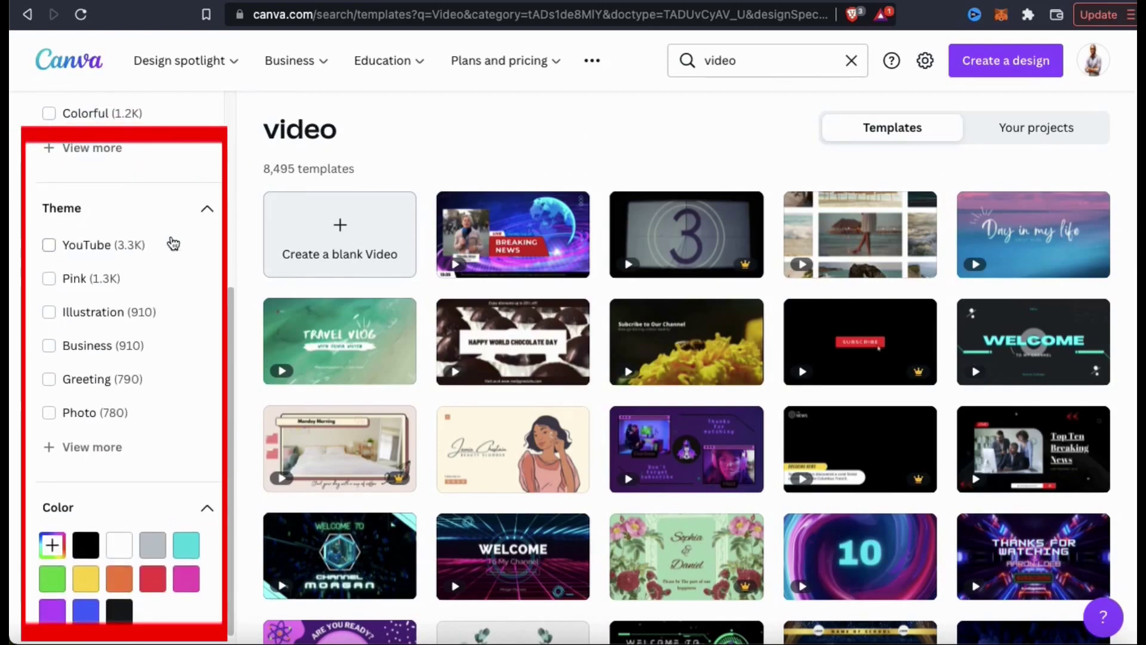
scroll(173, 243, up, 5)
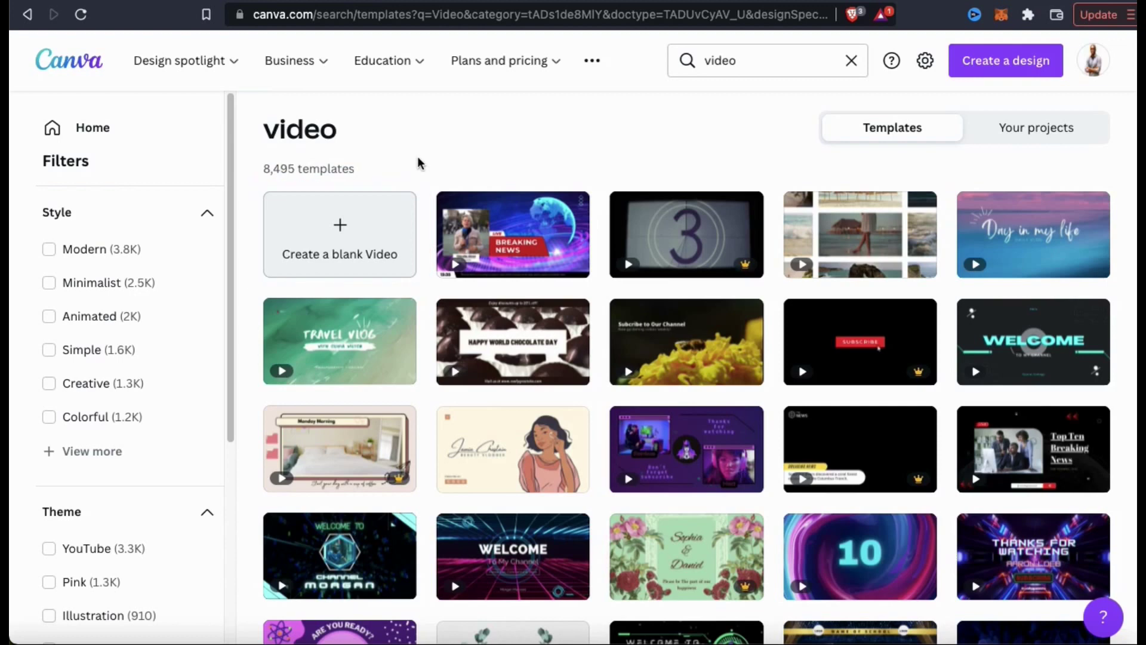
scroll(1129, 242, down, 5)
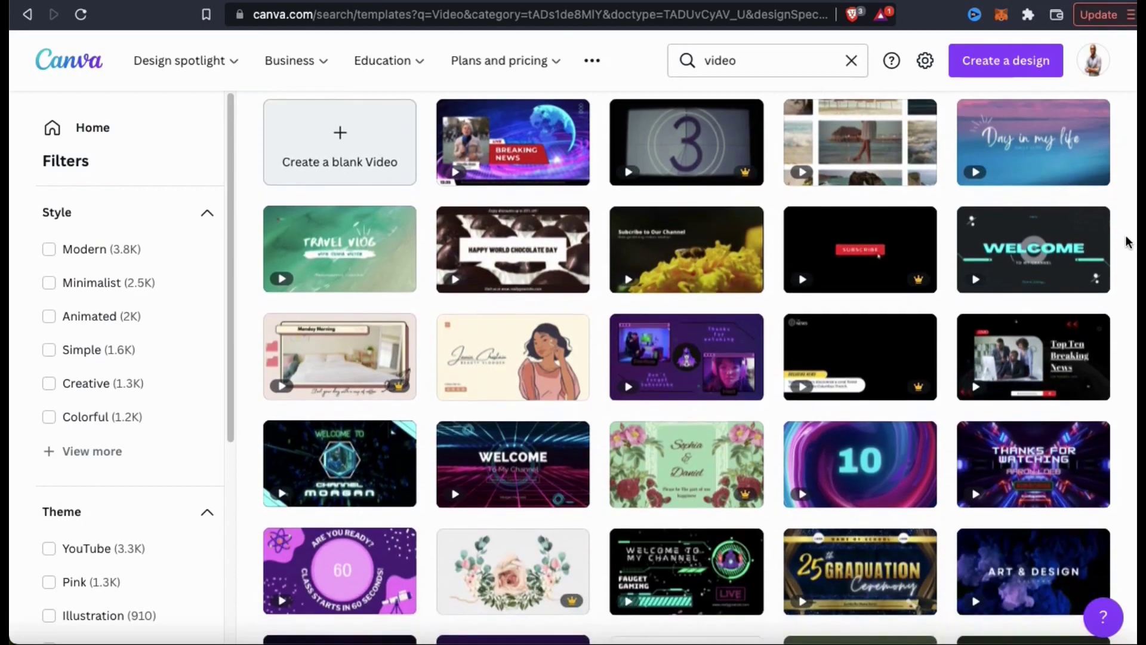
scroll(1129, 241, down, 3)
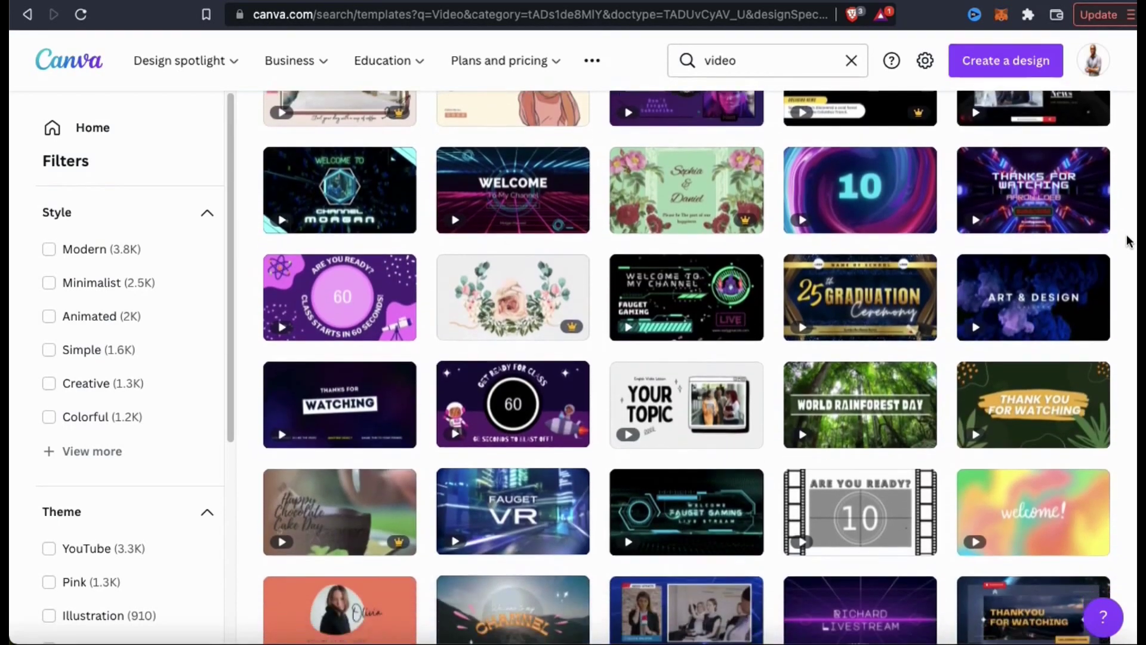
scroll(1133, 239, down, 4)
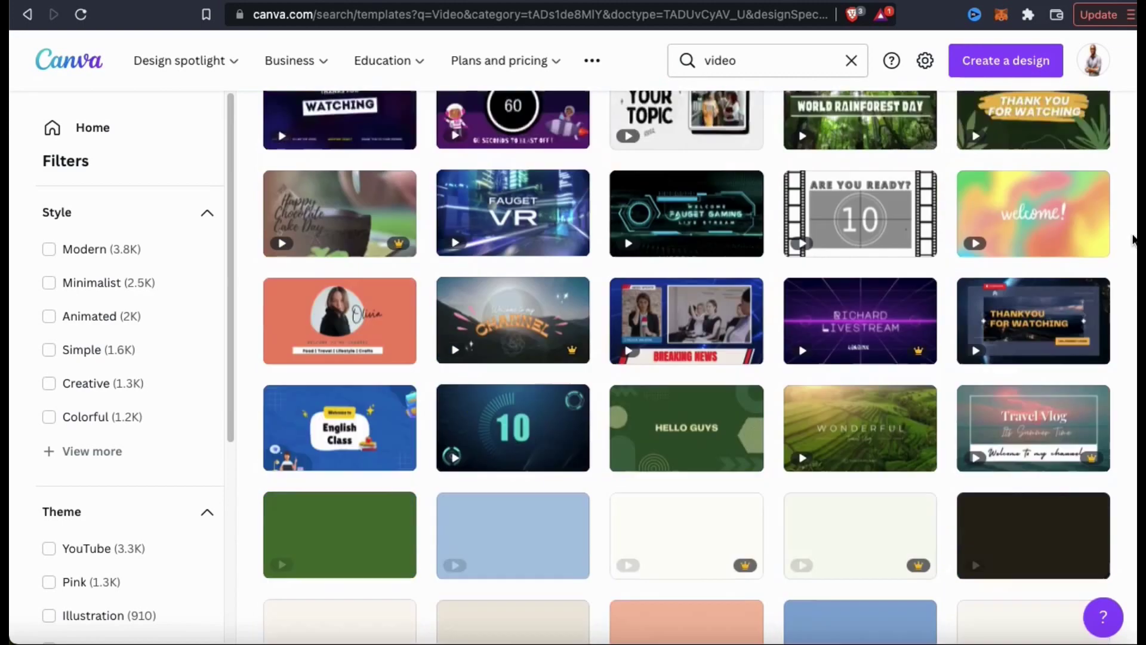
scroll(1135, 240, down, 6)
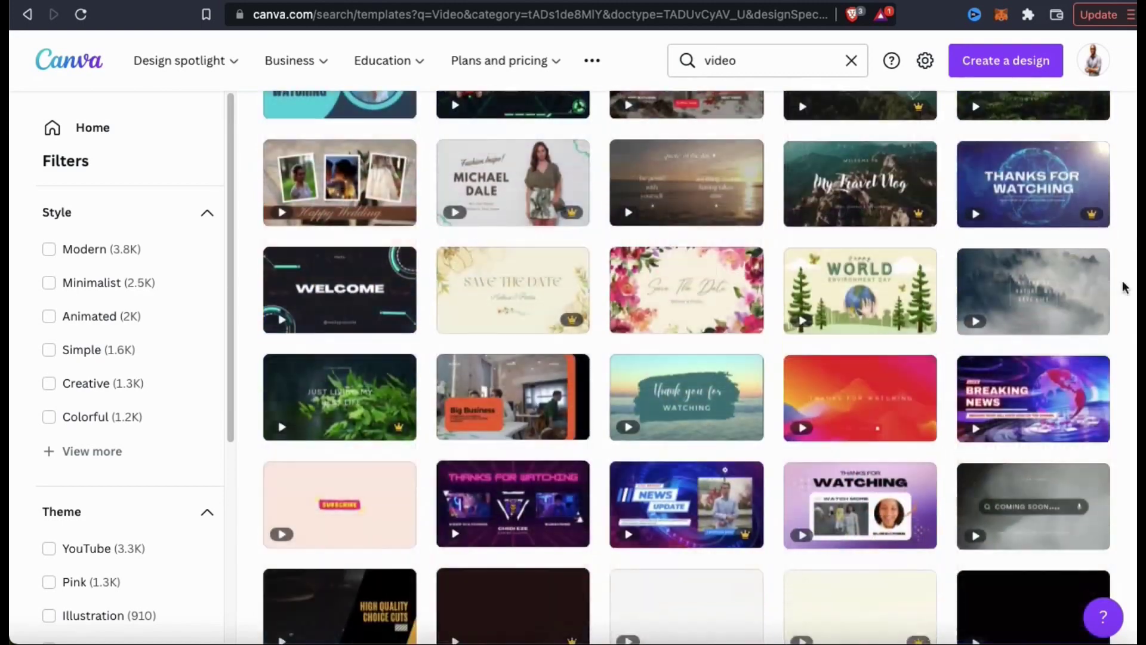
scroll(1126, 287, down, 5)
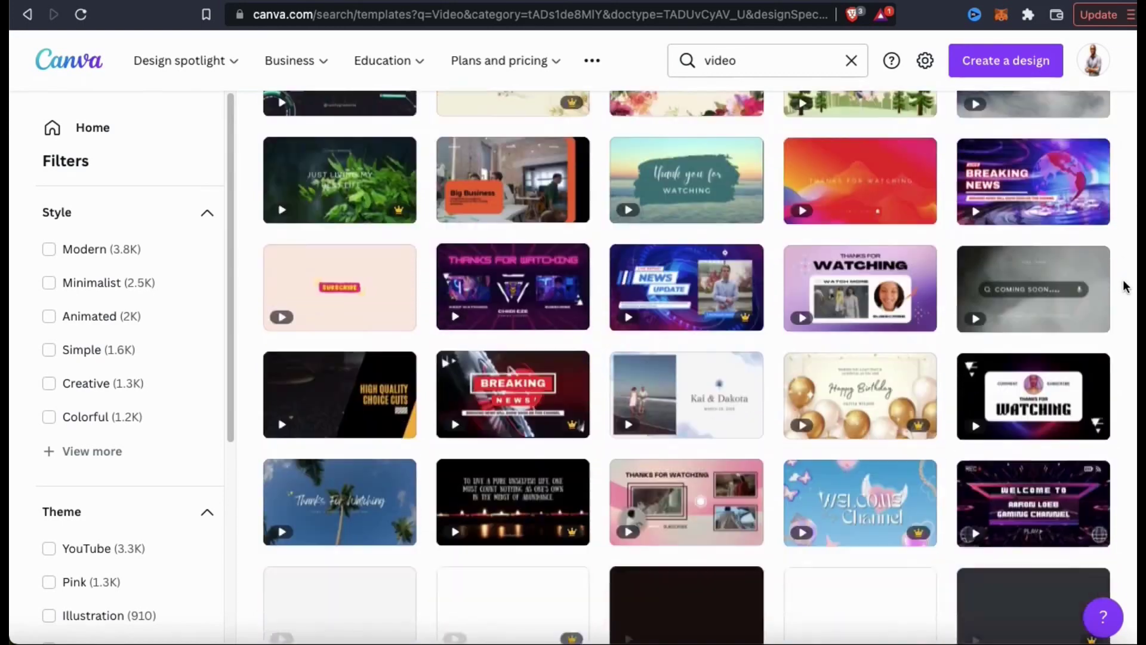
scroll(1132, 280, down, 4)
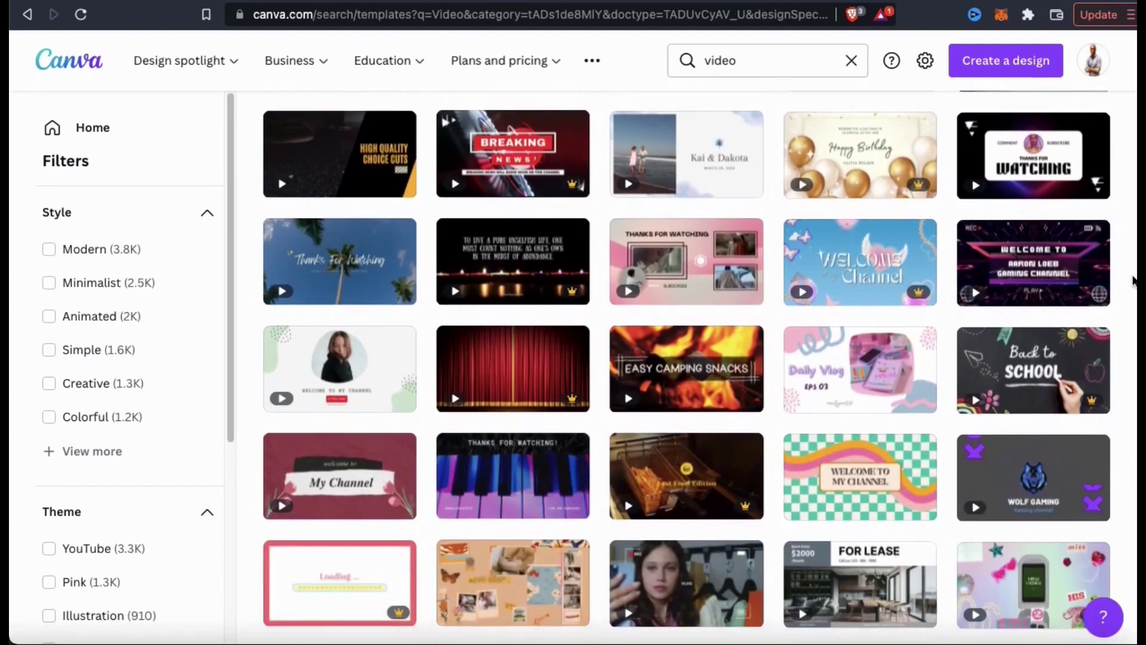
scroll(1134, 280, down, 6)
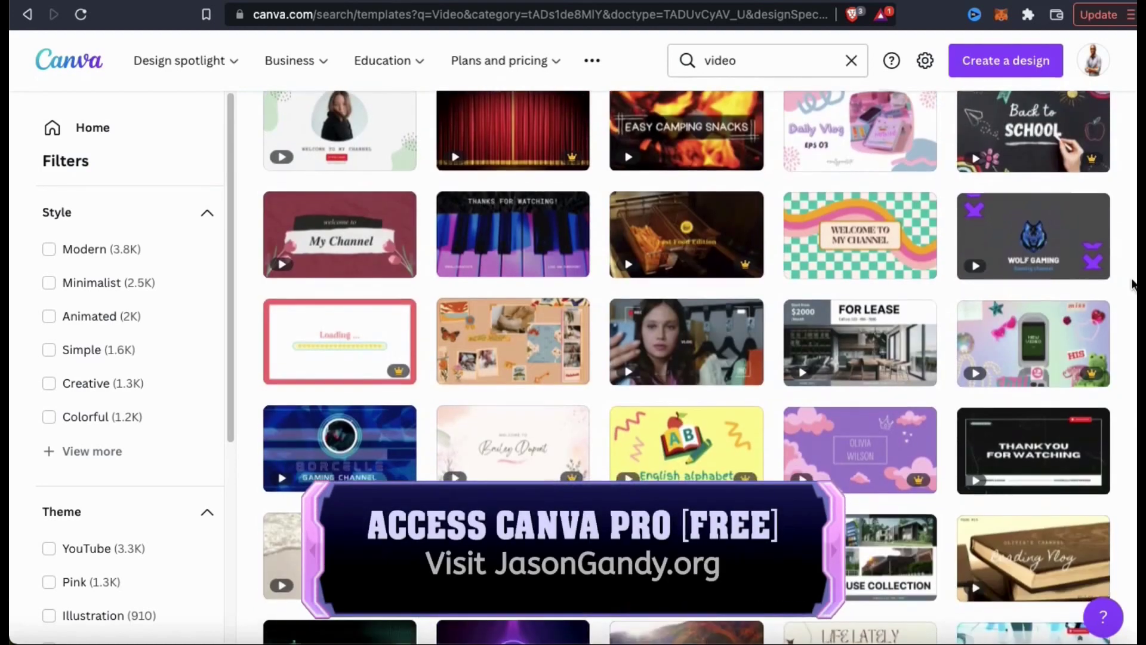
scroll(1132, 284, down, 4)
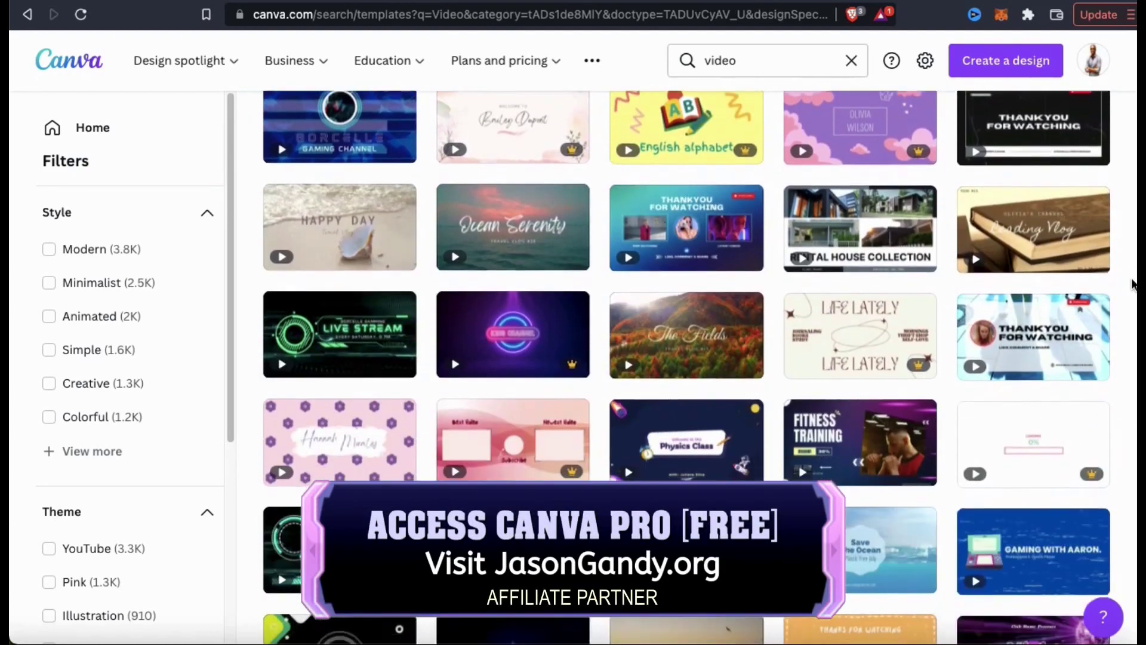
scroll(1132, 284, down, 1)
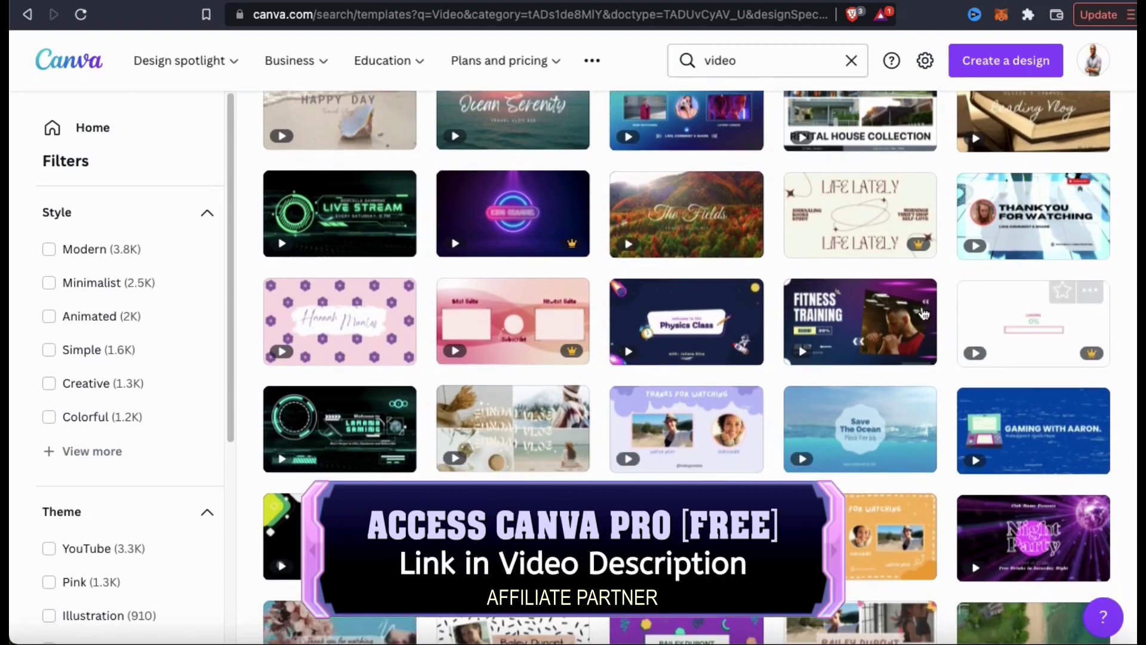
mouse_move(923, 320)
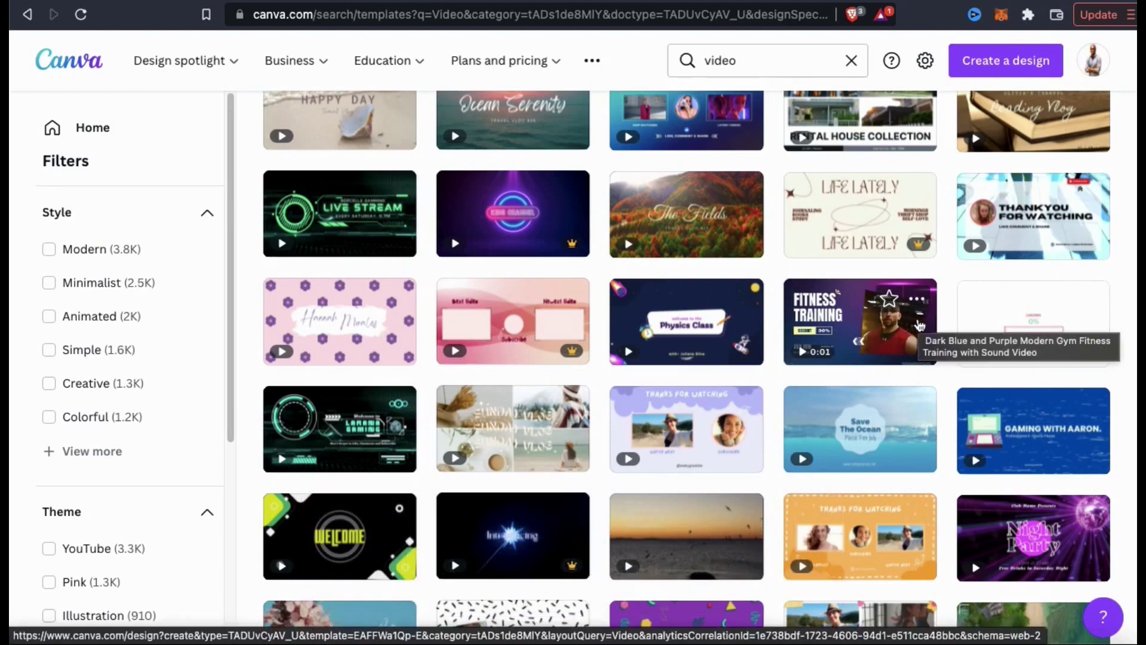
click(920, 325)
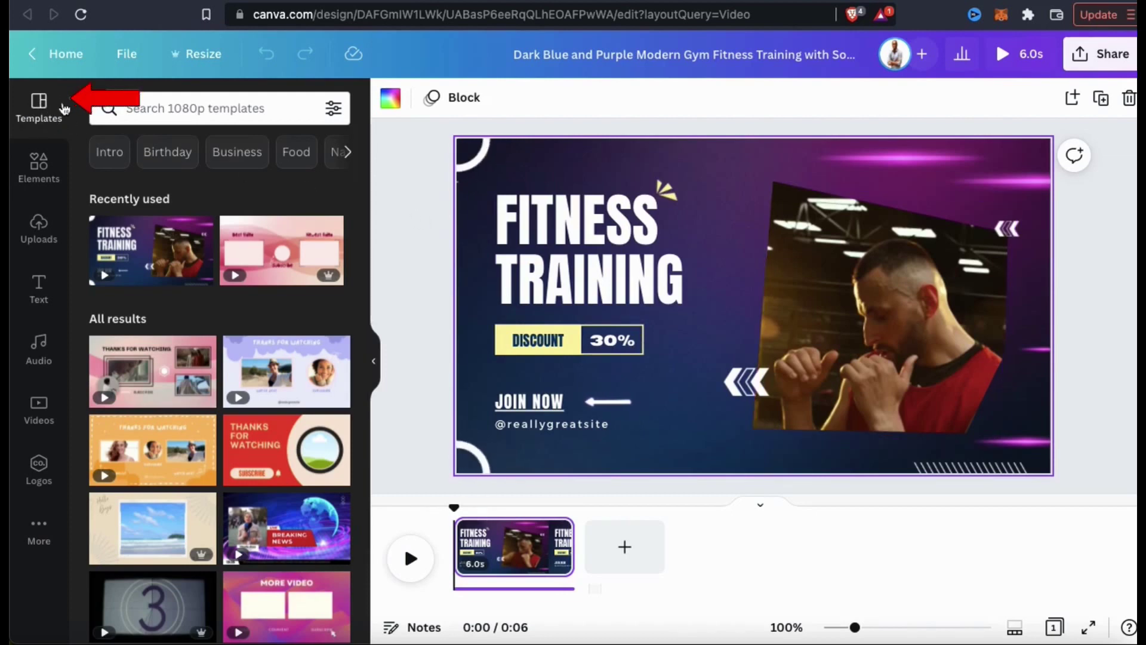
- Browse the Templates side panel beside the opened Fitness Training video design
scroll(257, 298, down, 5)
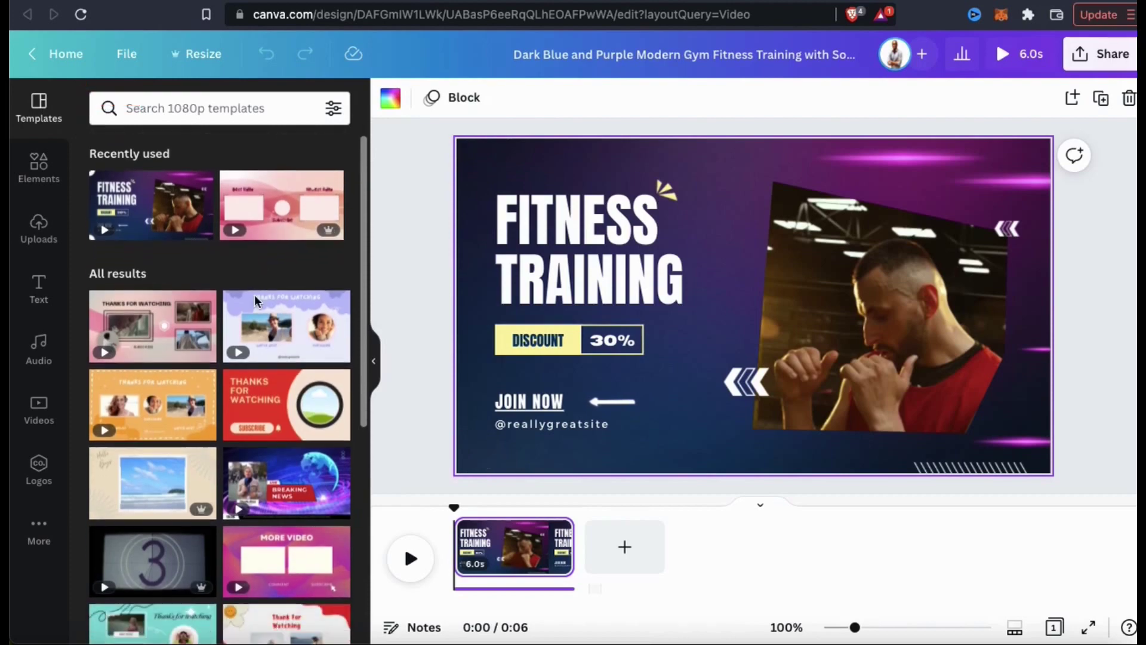
scroll(257, 302, down, 3)
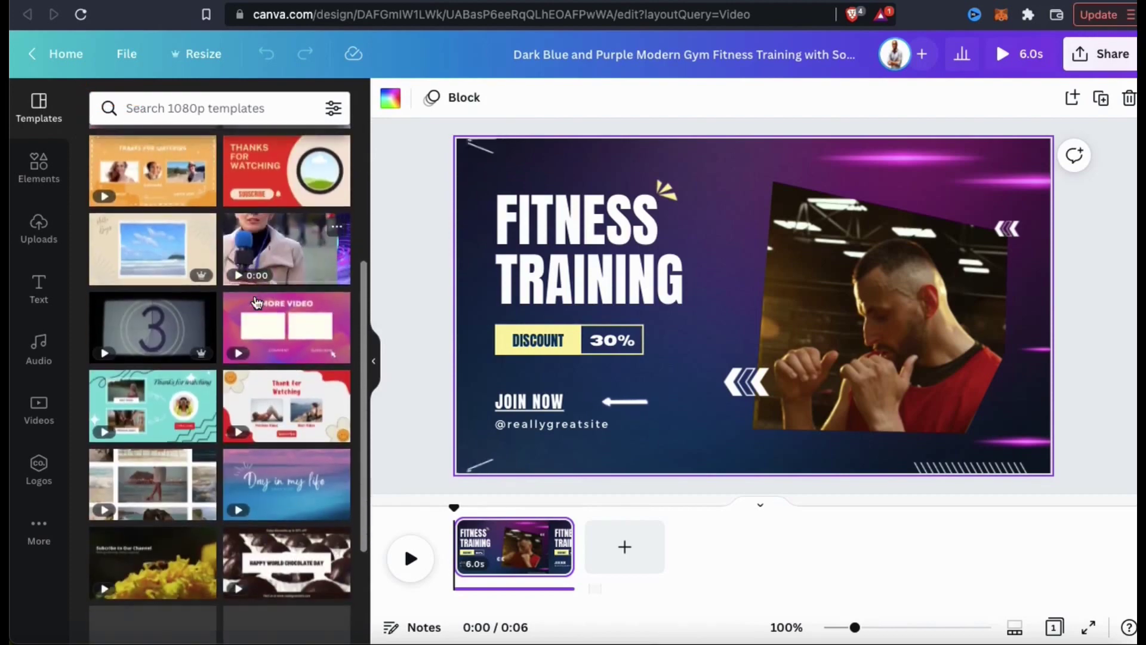
scroll(255, 294, up, 8)
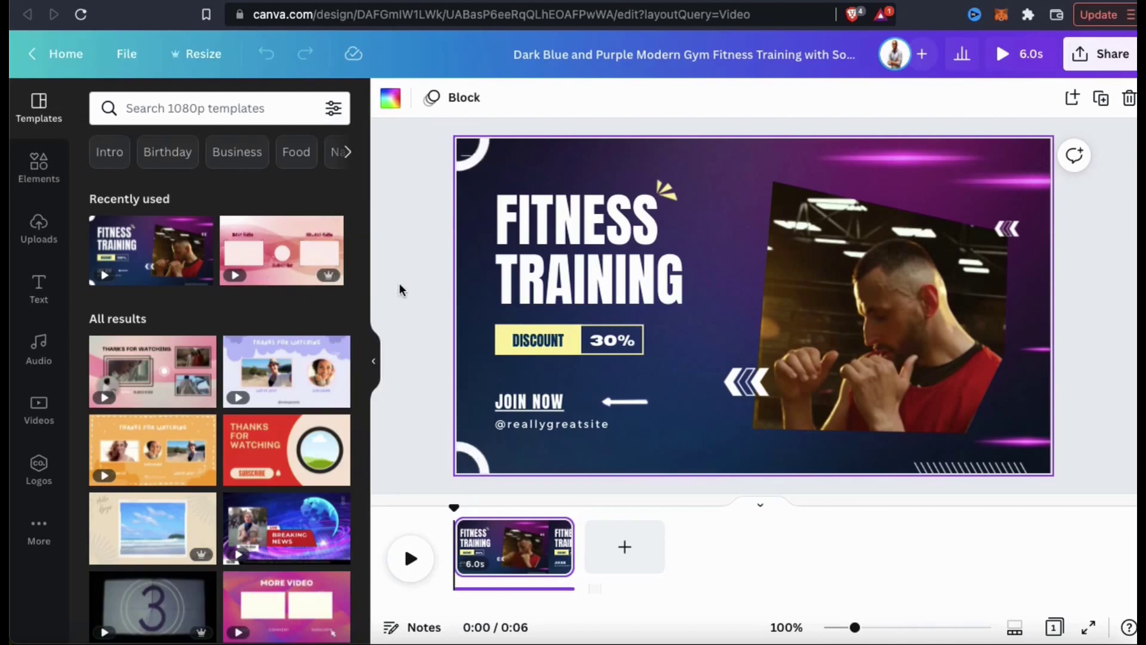
- Replace the FITNESS TRAINING headline with 'NEW PRODUCTS NOW AVAILABLE!'
click(546, 232)
click(547, 231)
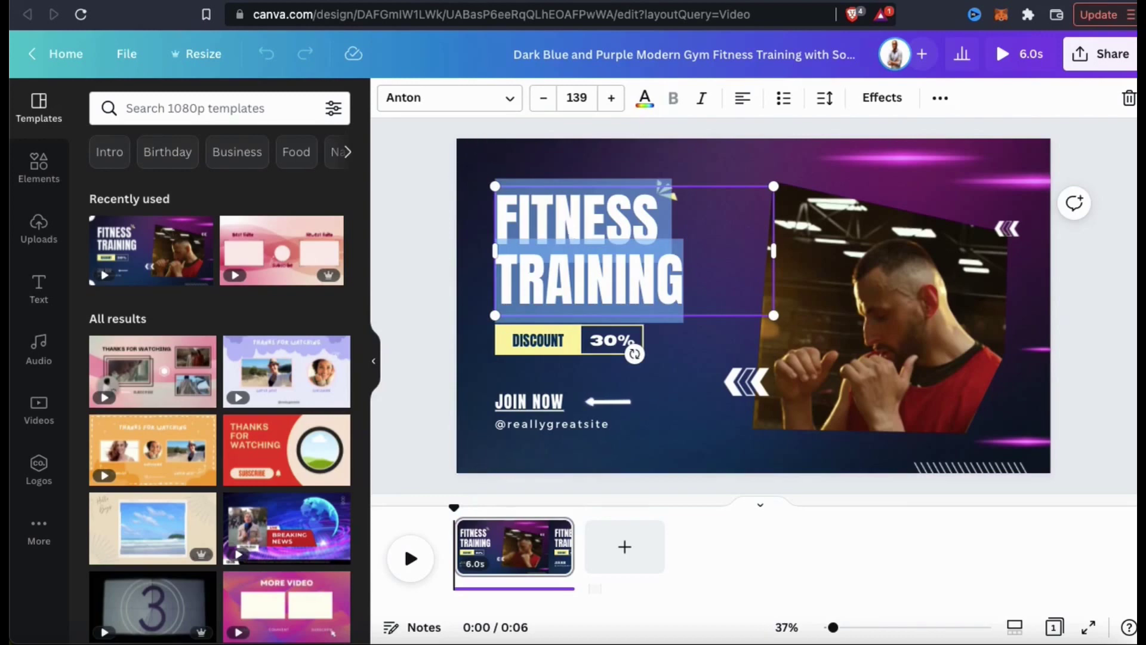
text(NEW PRODUCTS NOW AVAILABLE)
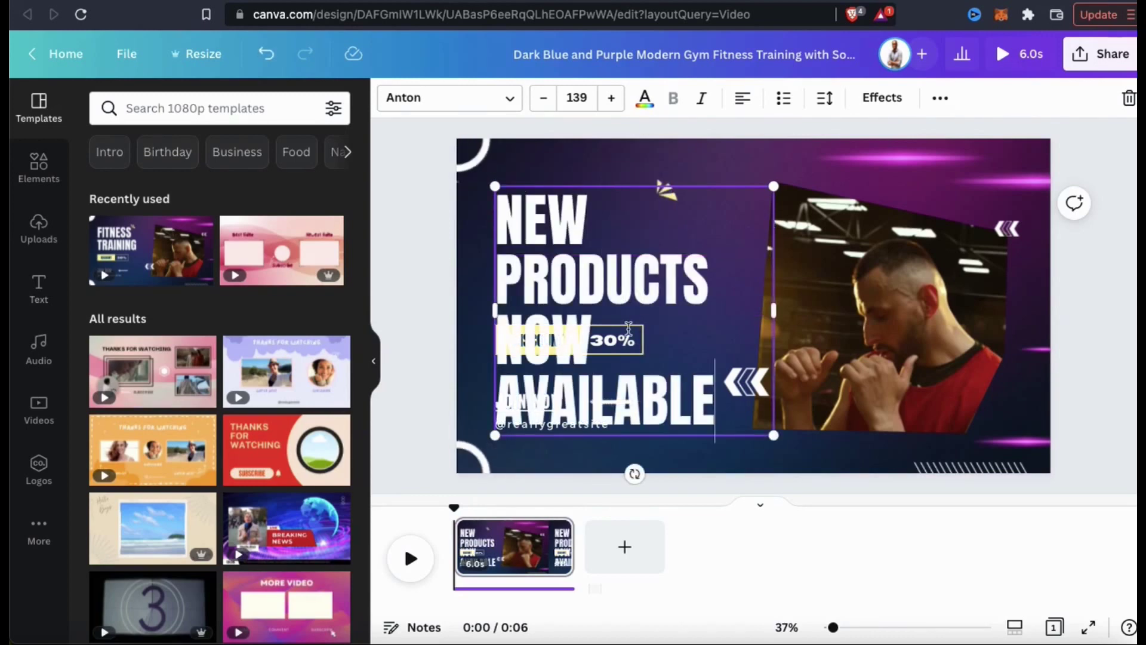
text(!)
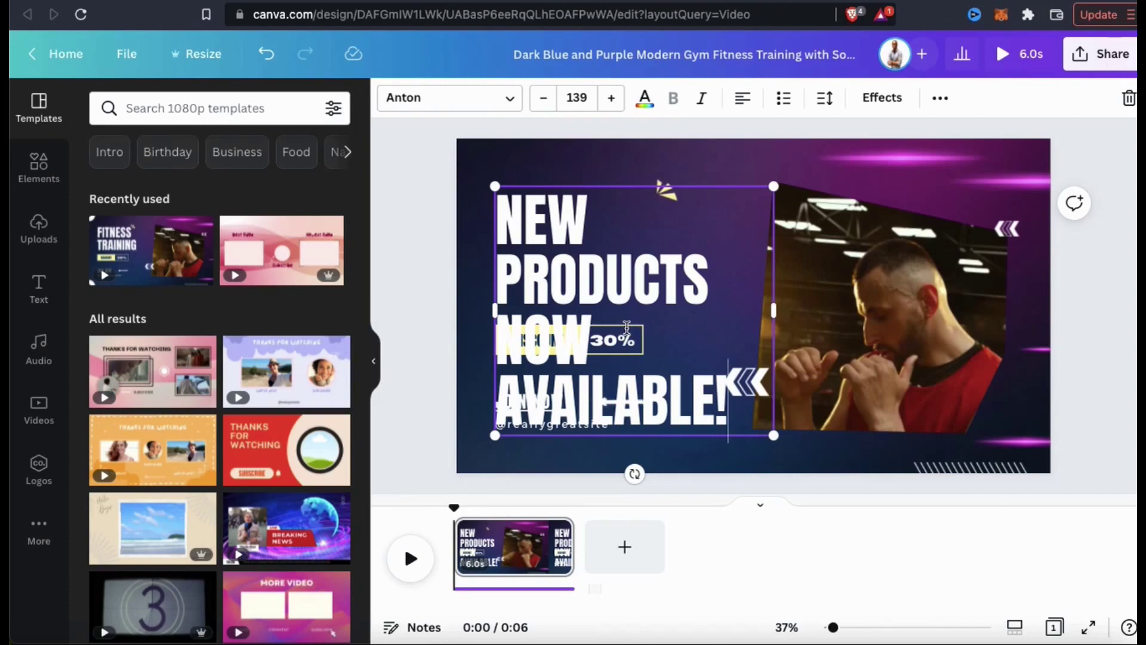
- Color NOW AVAILABLE! yellow, shift the headline right, and duplicate the page
click(505, 332)
drag(504, 332, 724, 402)
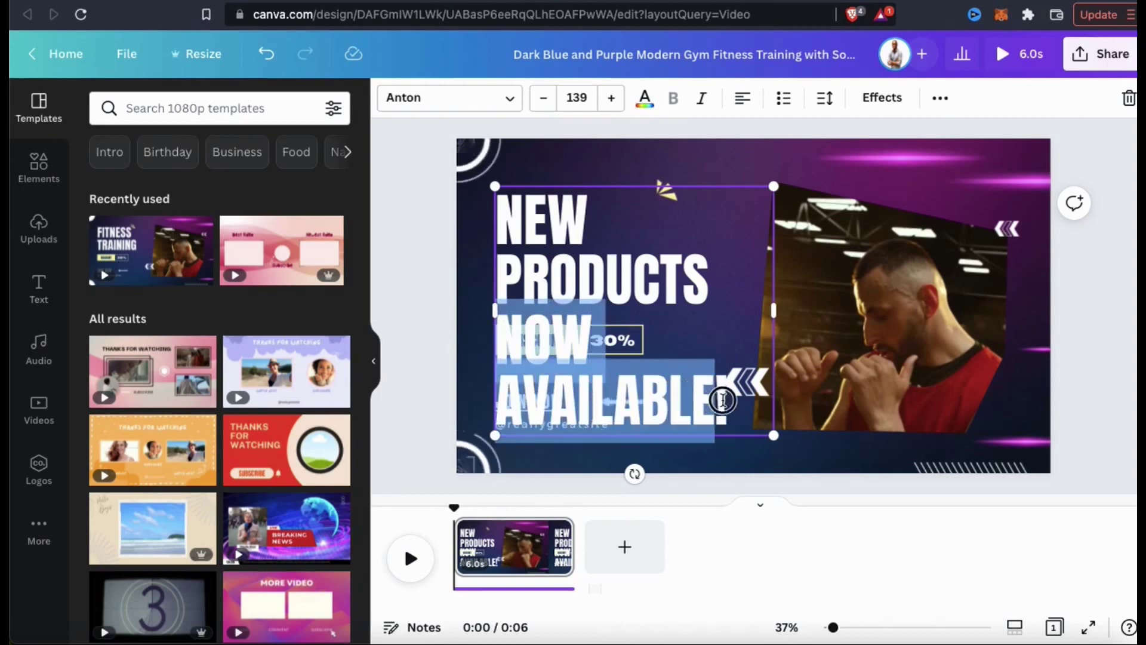
click(645, 98)
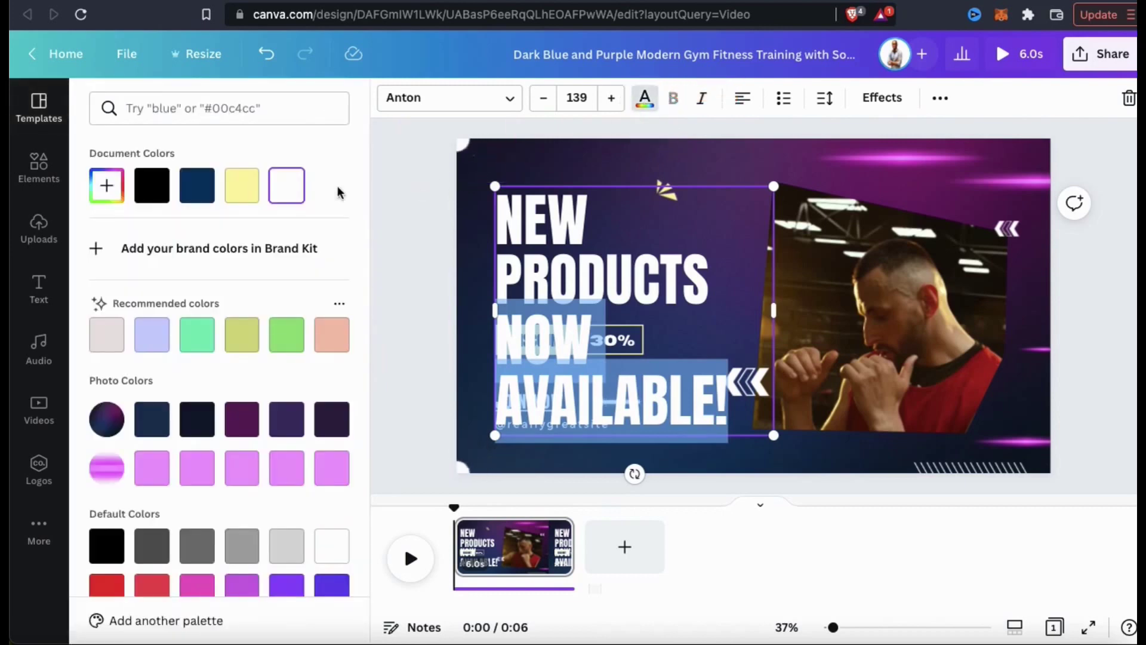
click(251, 189)
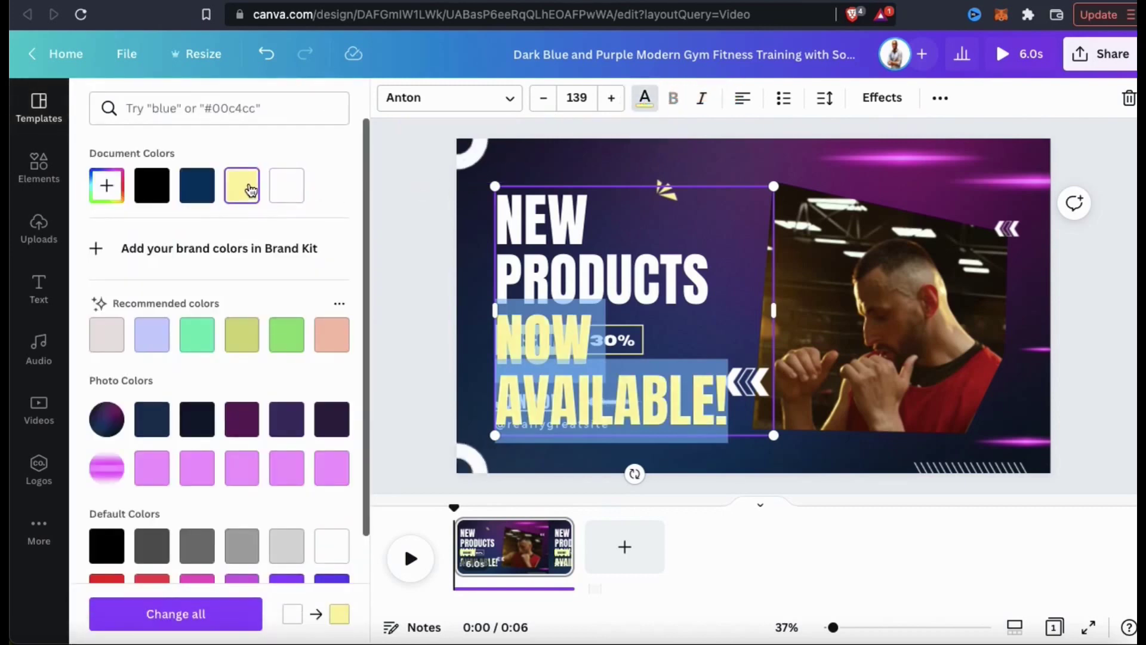
key(Escape)
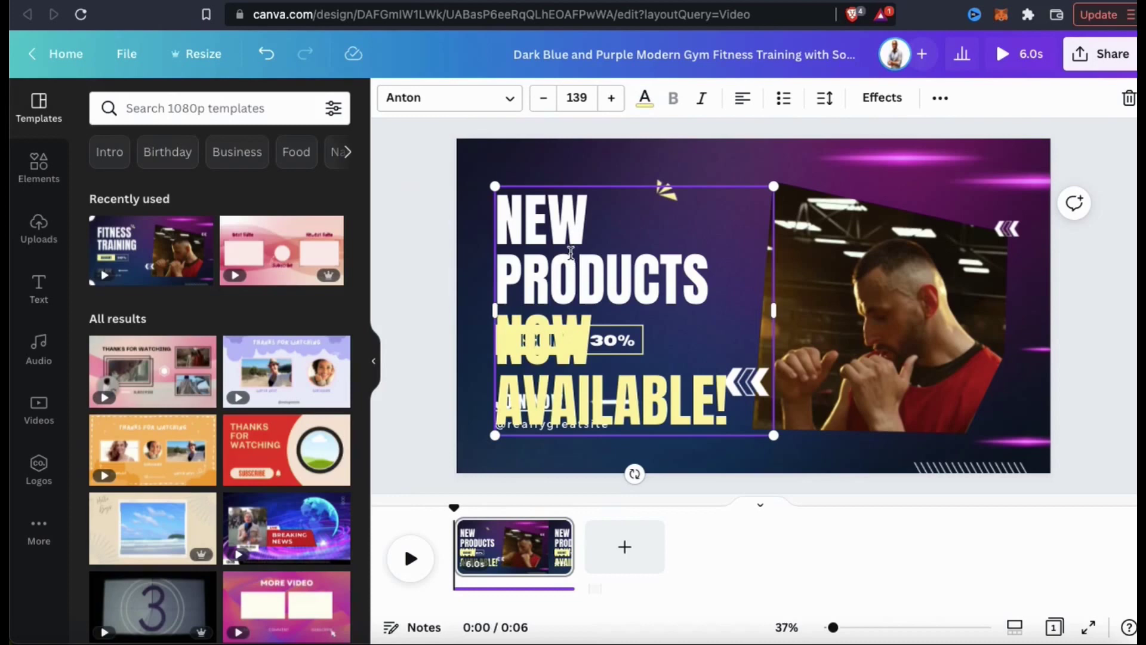
drag(556, 188, 787, 176)
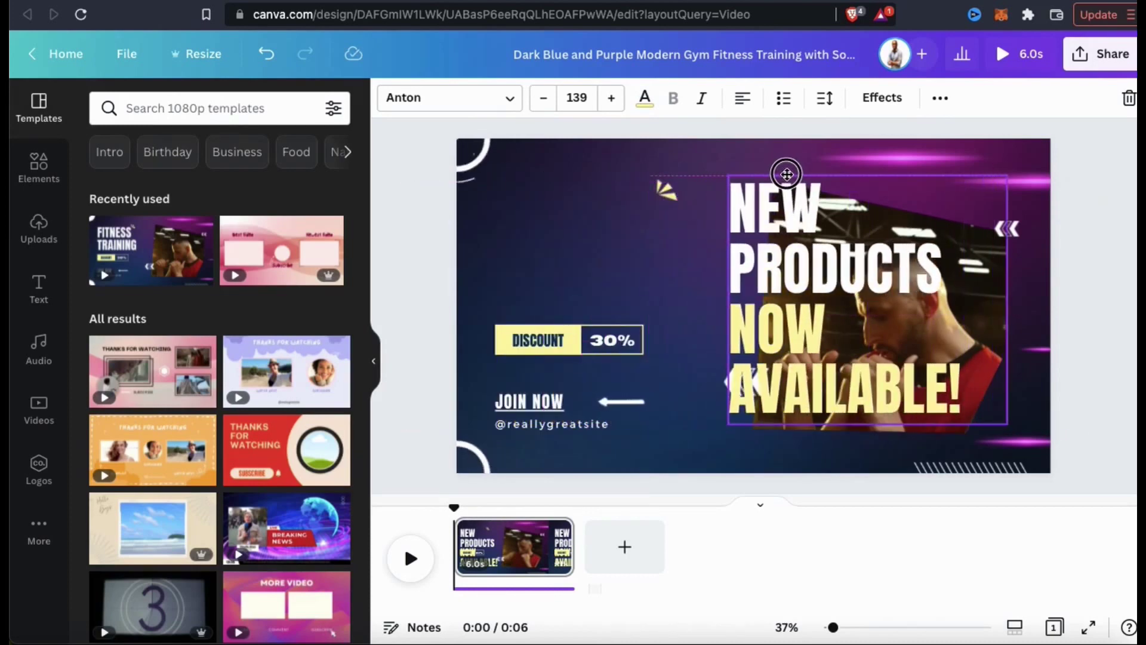
key(ctrl+d)
click(525, 336)
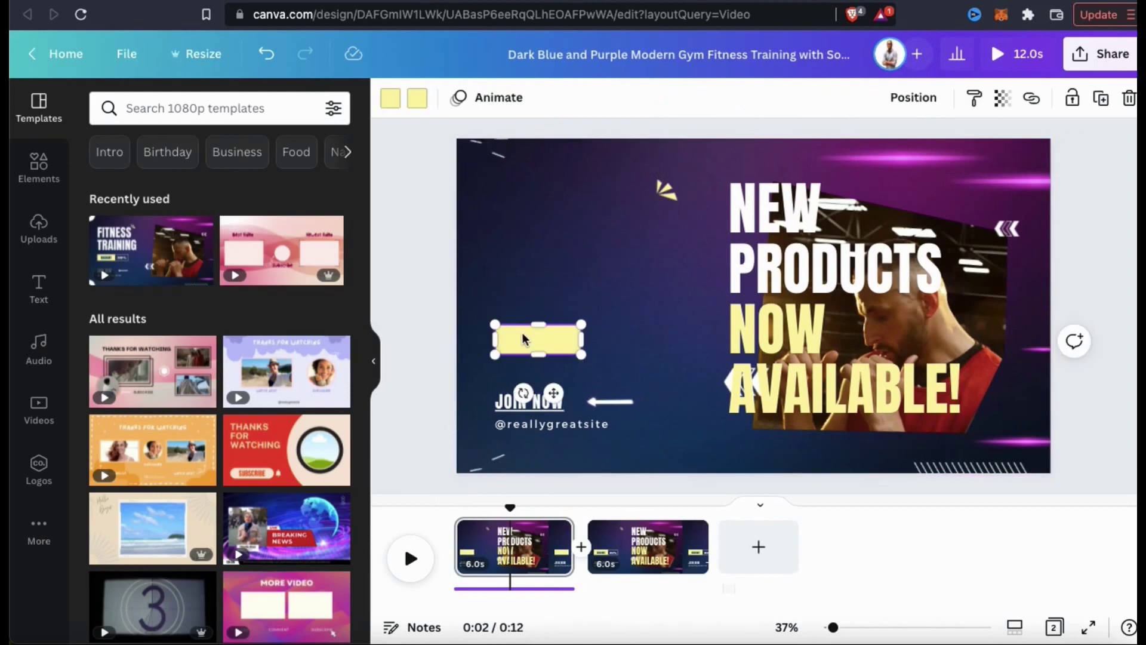
key(Delete)
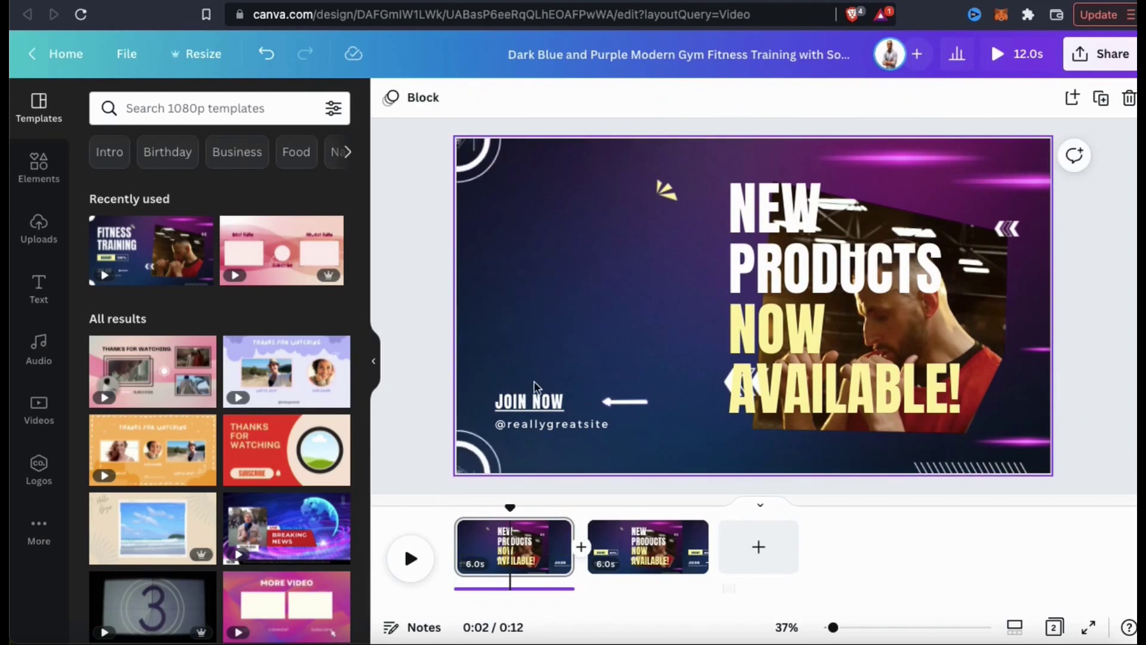
click(534, 401)
triple_click(533, 401)
text(SHOP NOW)
triple_click(553, 424)
text(@QUANTUMDESIGNS)
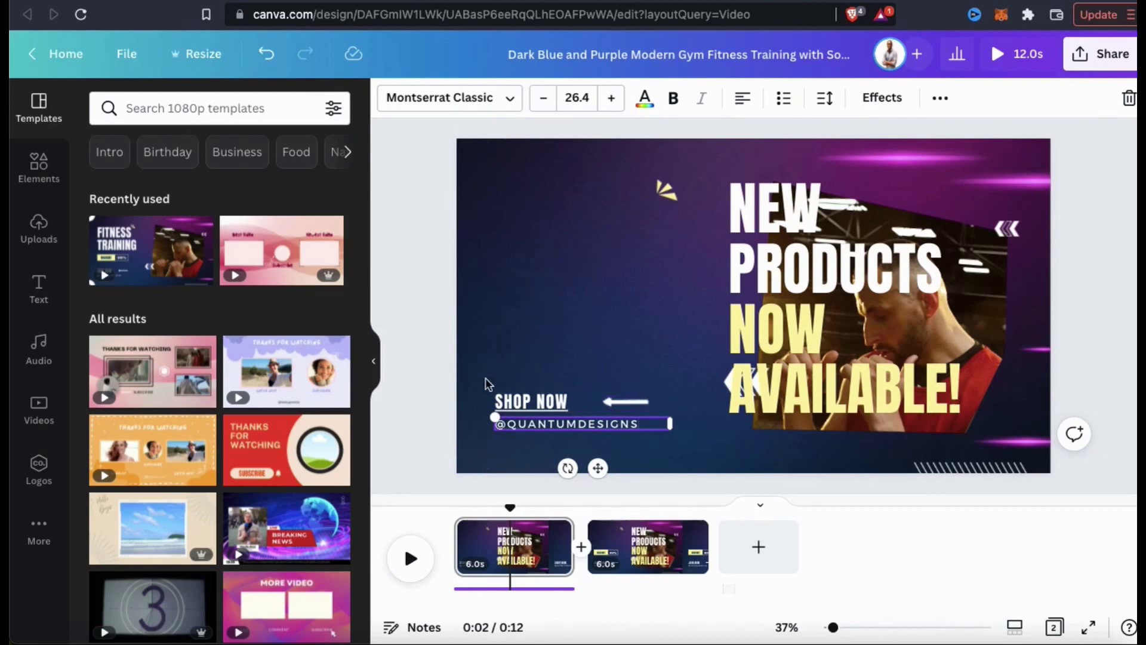
- Move SHOP NOW and the handle lower, the headline left, and the burst beside NEW
click(590, 406)
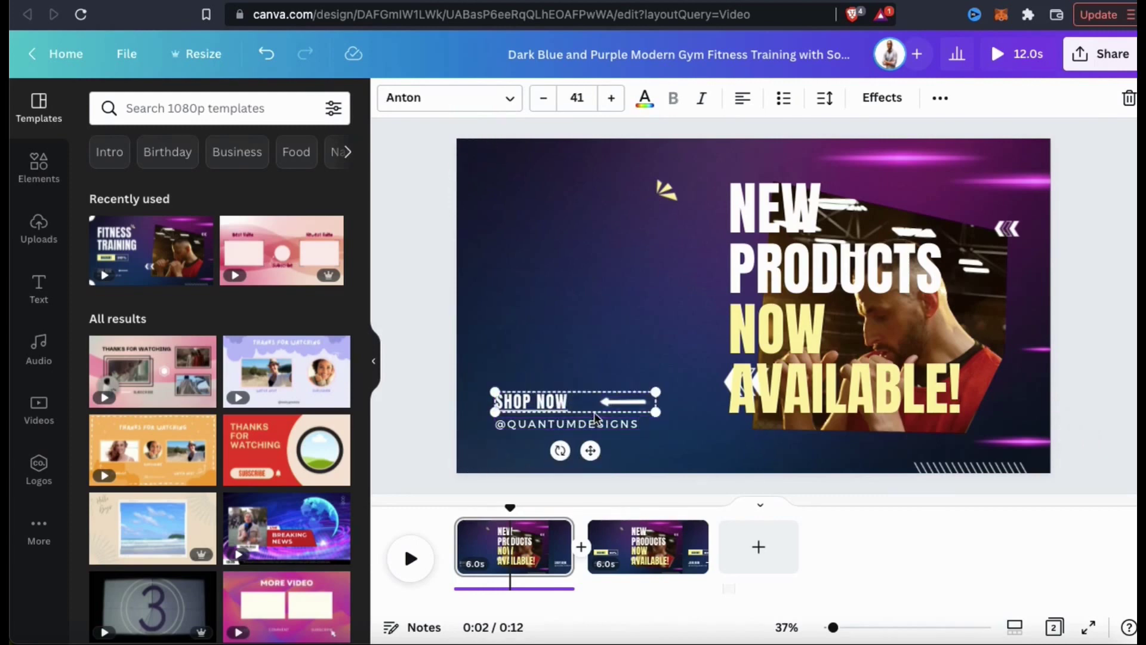
click(567, 402)
drag(568, 402, 573, 425)
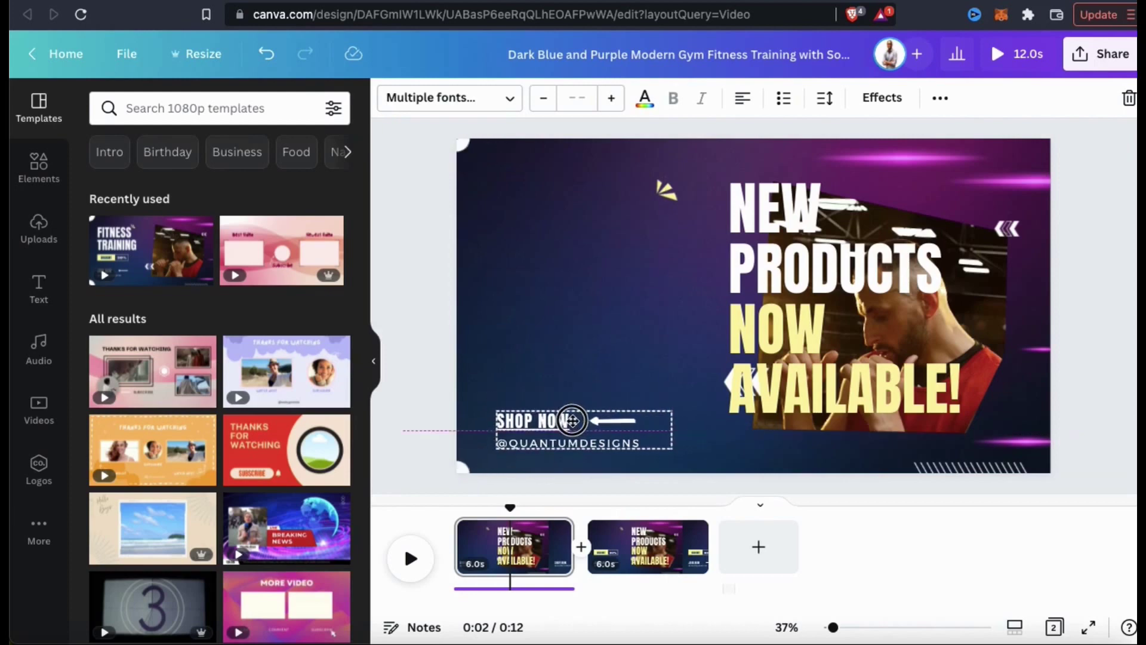
click(745, 328)
drag(745, 328, 512, 327)
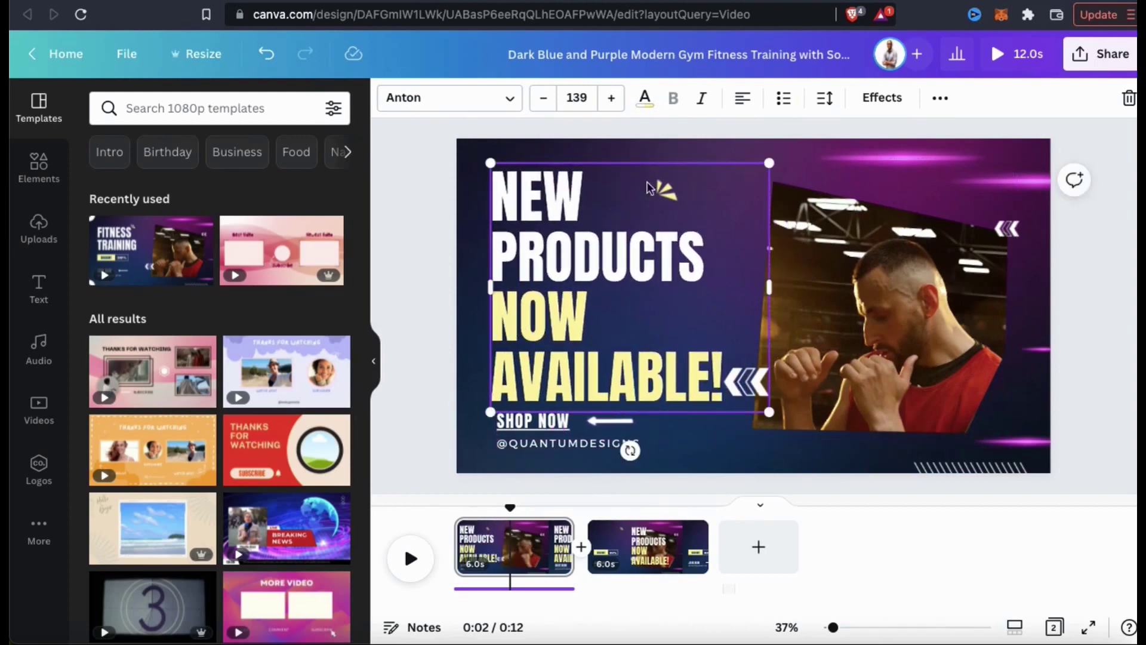
drag(660, 194, 594, 172)
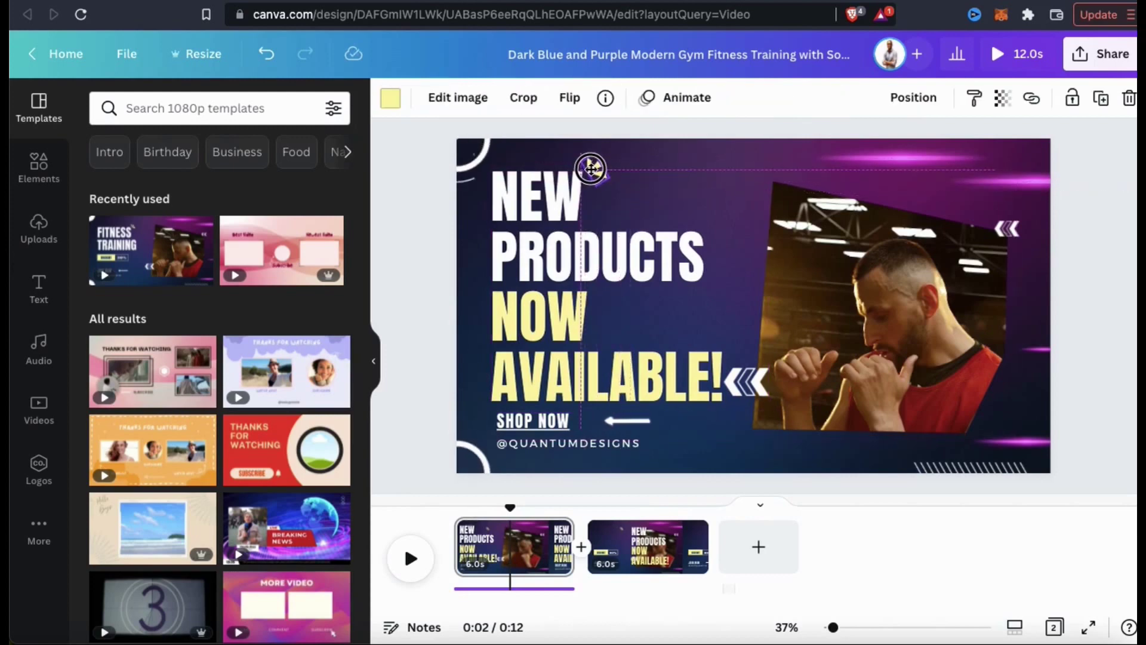
click(689, 221)
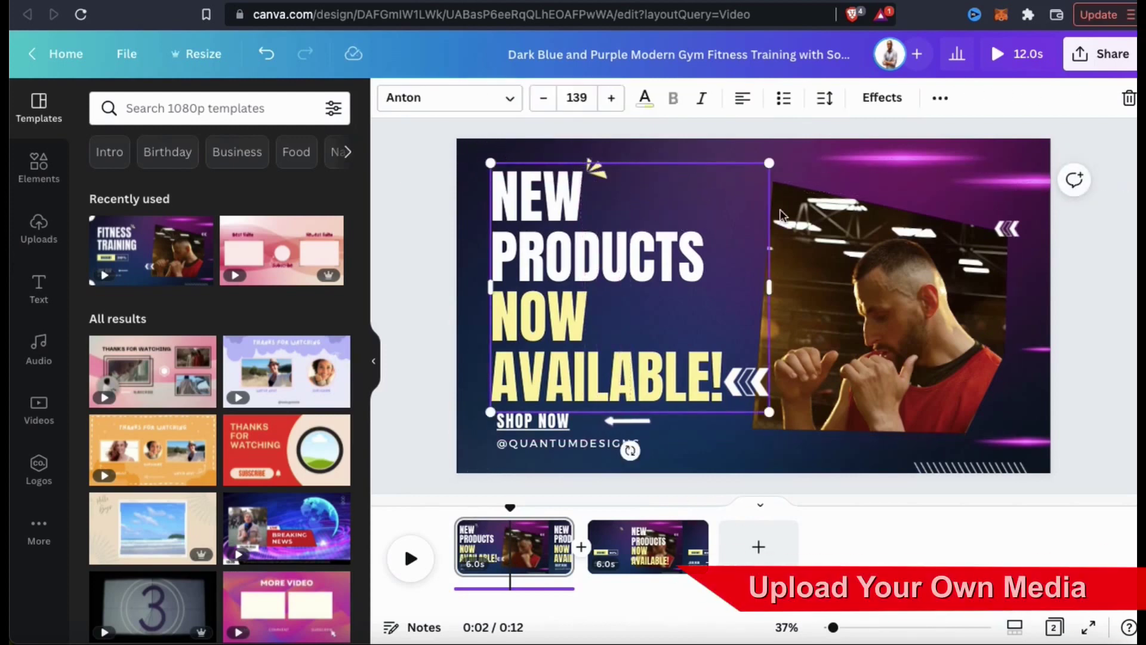
click(894, 179)
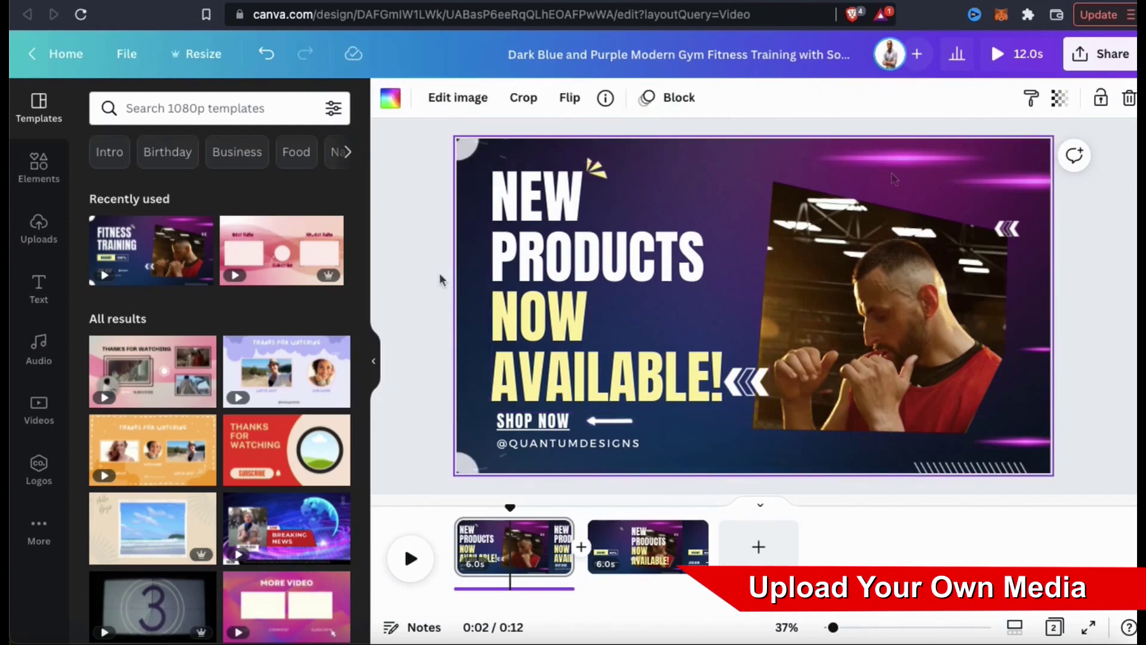
- Upload QD.png from the computer into Uploads
click(37, 230)
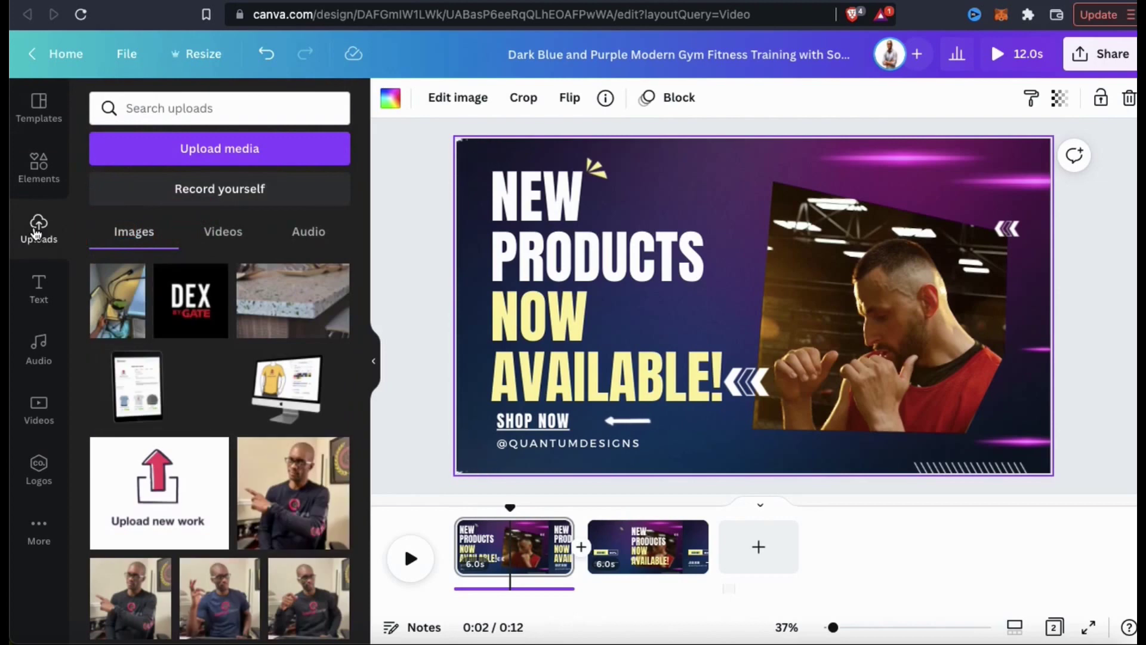
click(179, 159)
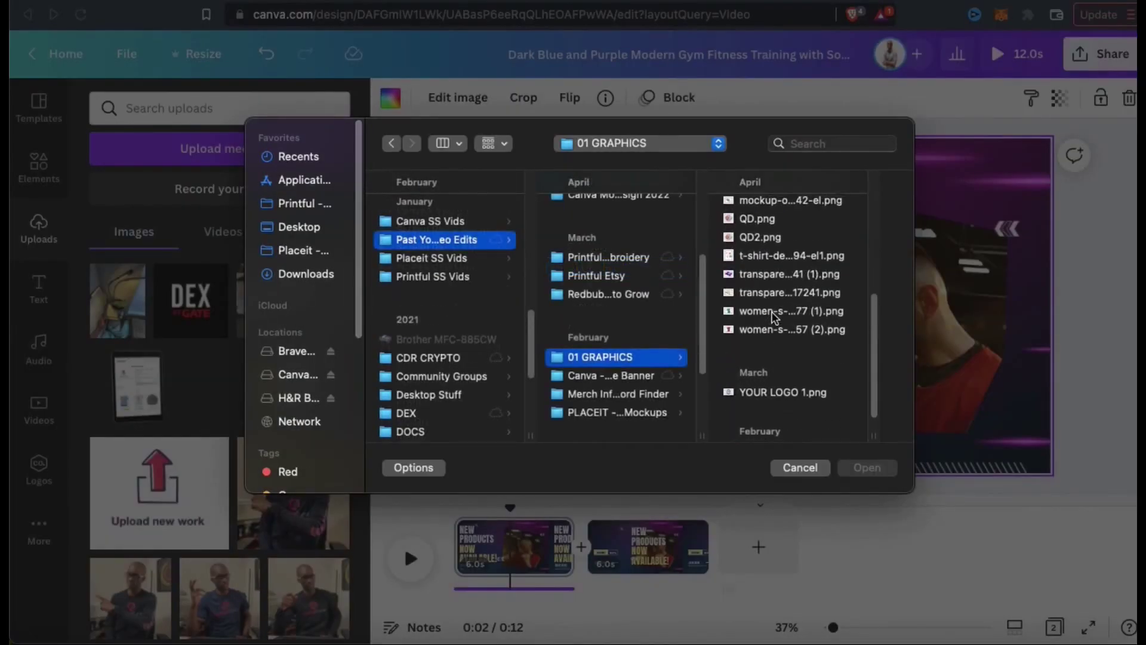
double_click(755, 238)
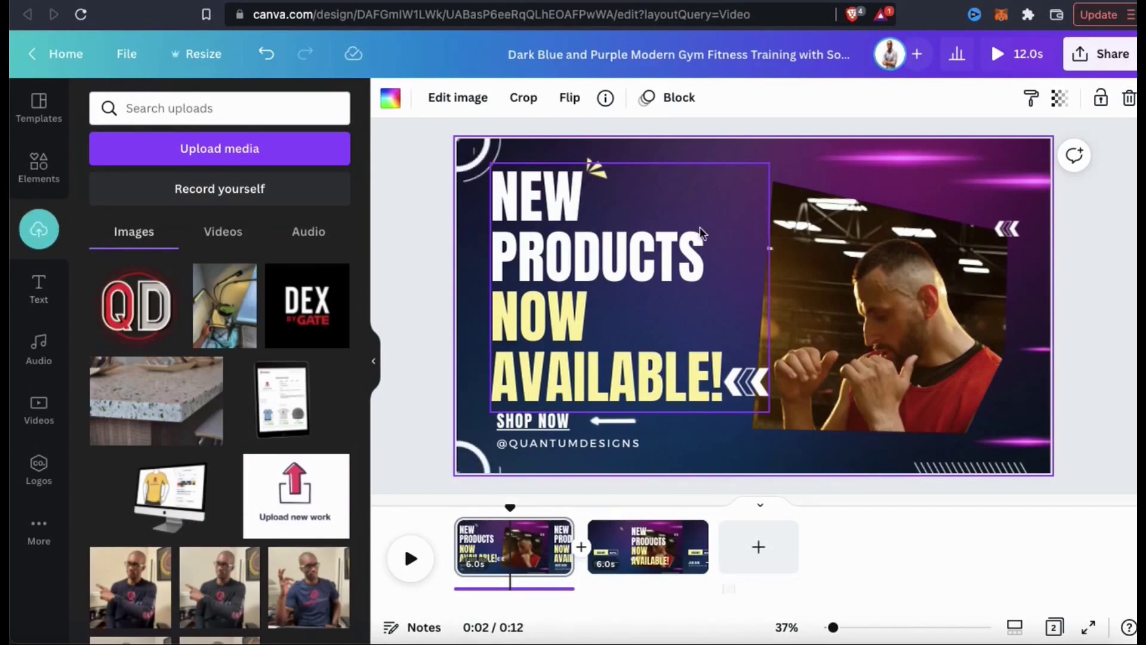
- Add the QD logo to the page, shrink it, and place it top-right
click(161, 327)
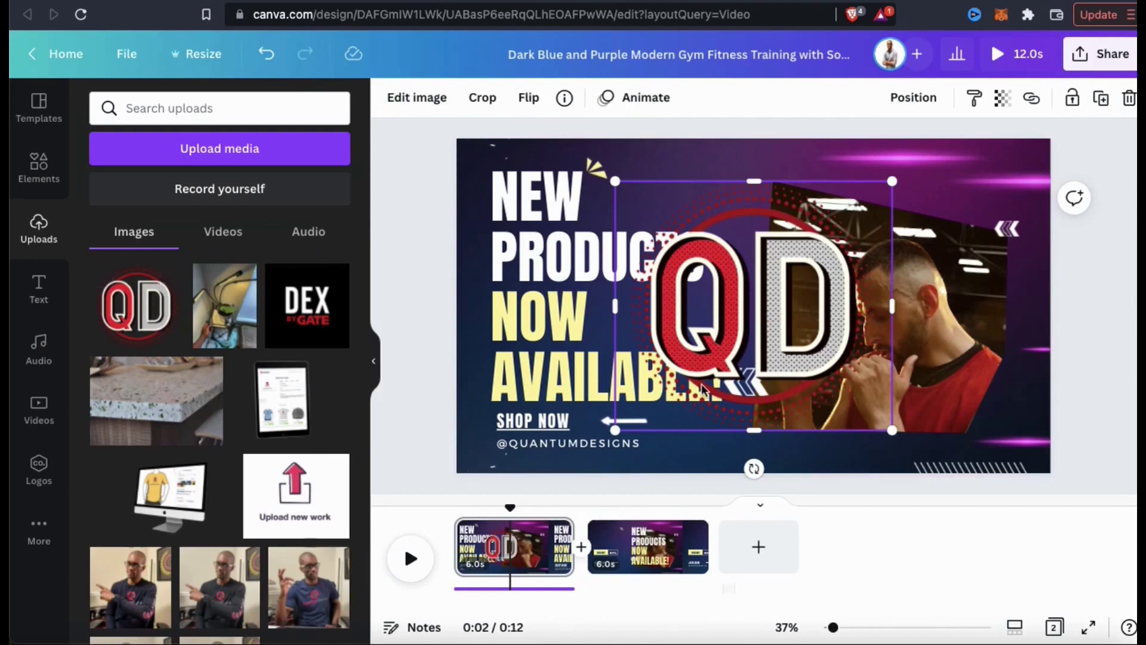
drag(617, 430, 803, 261)
drag(865, 213, 1026, 169)
click(1105, 256)
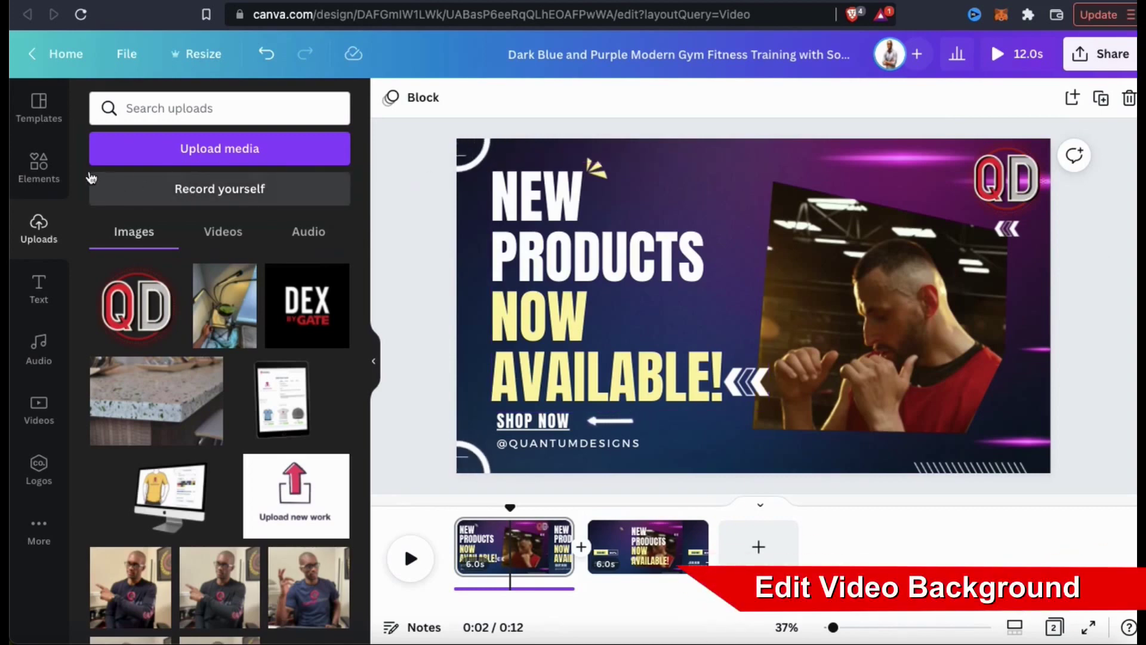
click(39, 168)
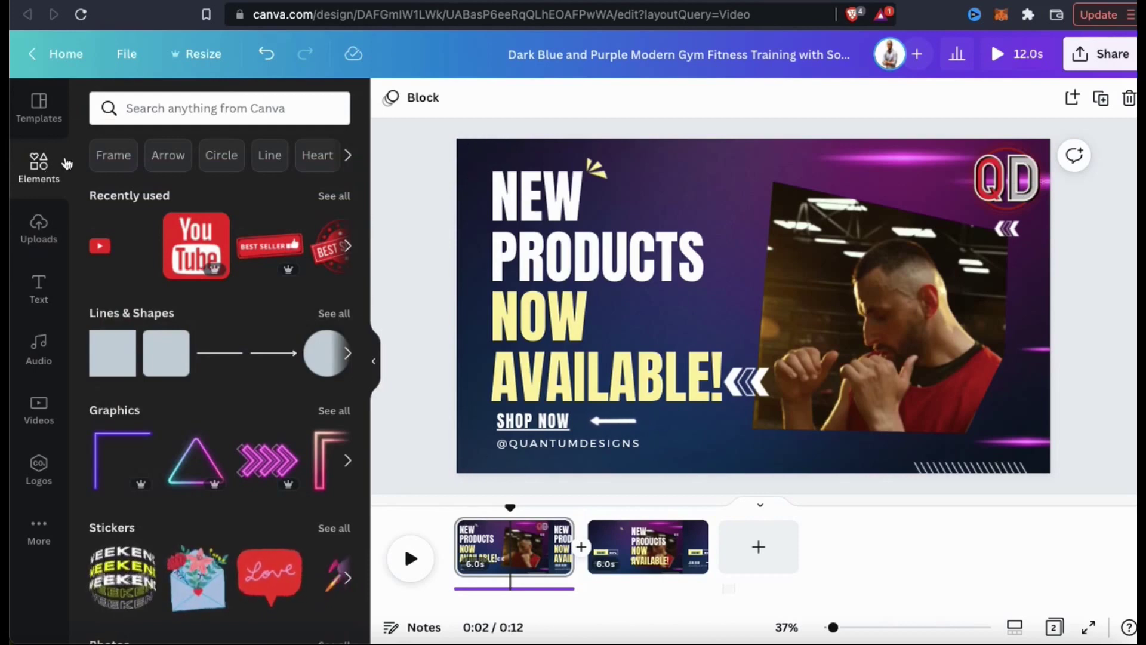
- Search the elements library for RED BACKGROUND and browse the results
click(153, 109)
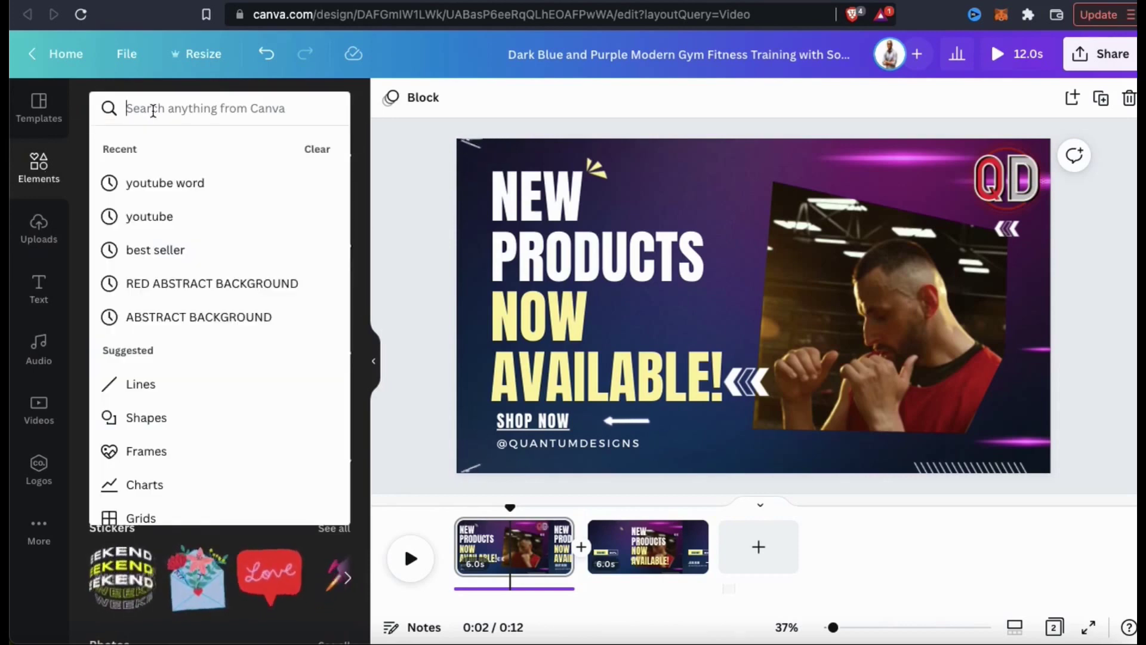
text(RED BACKGROUND)
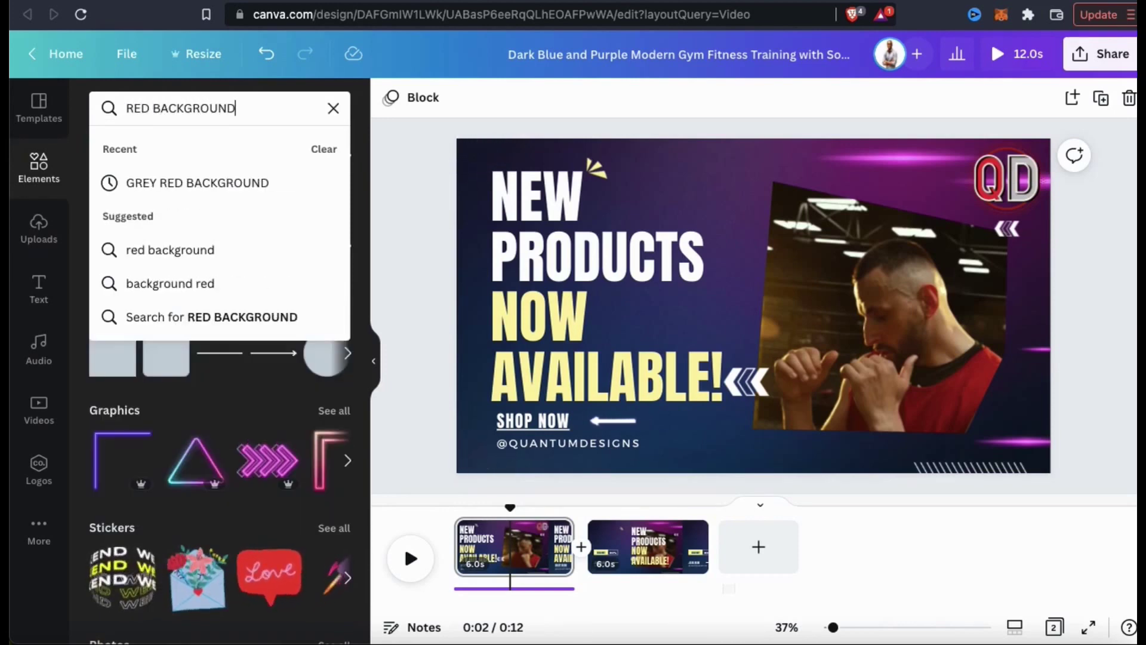
key(Return)
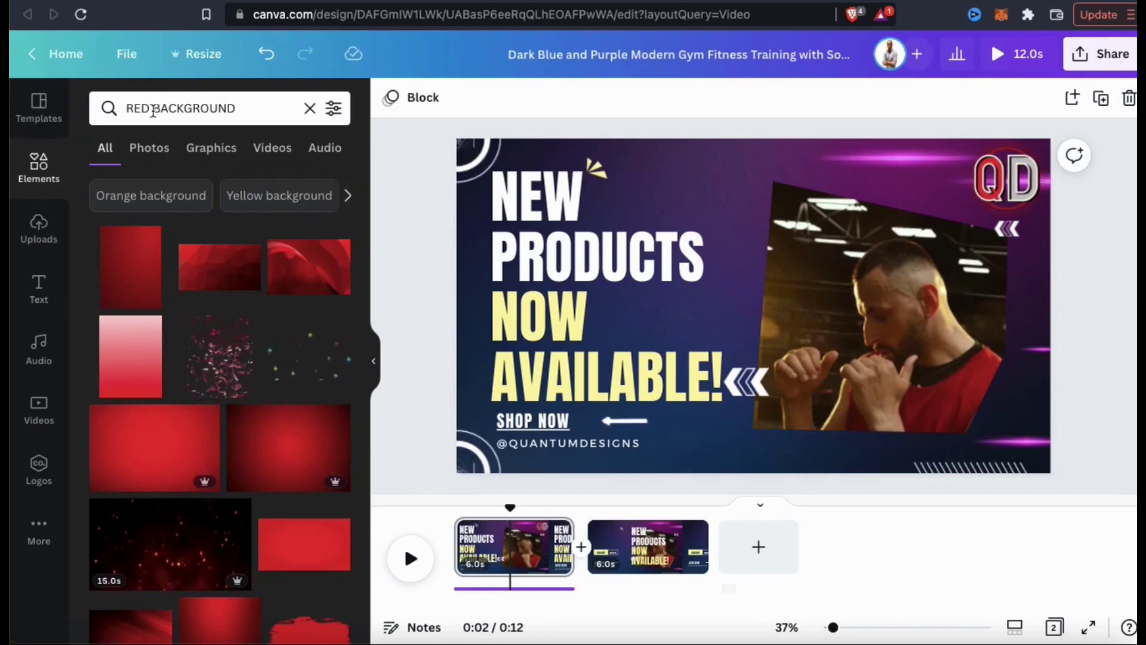
scroll(230, 343, down, 2)
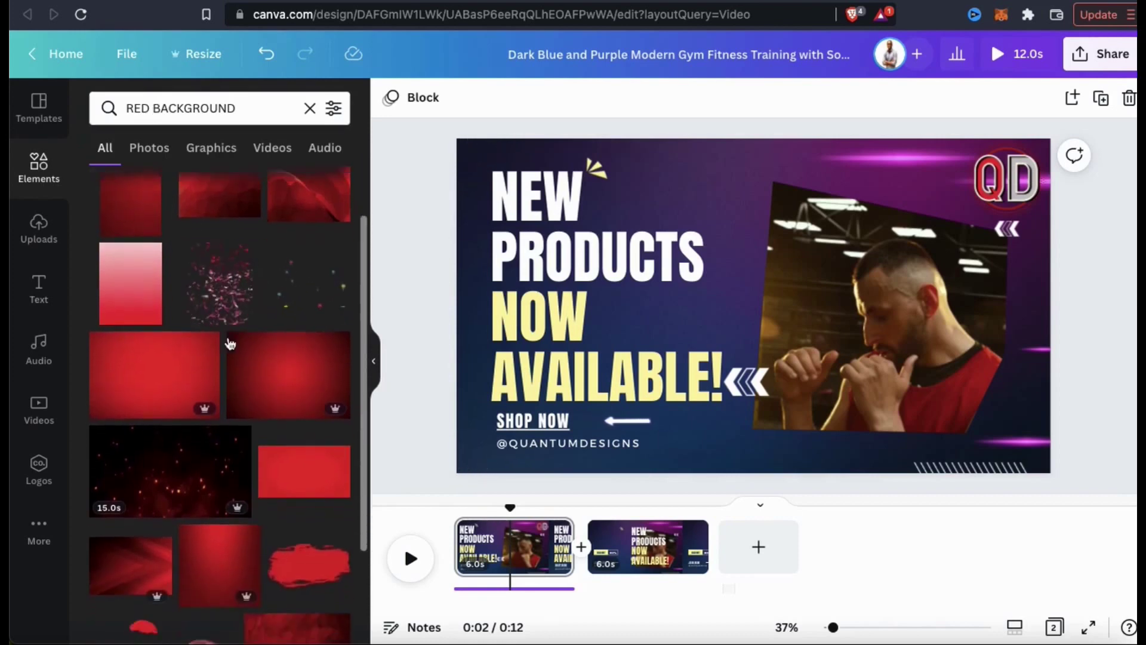
scroll(230, 343, down, 10)
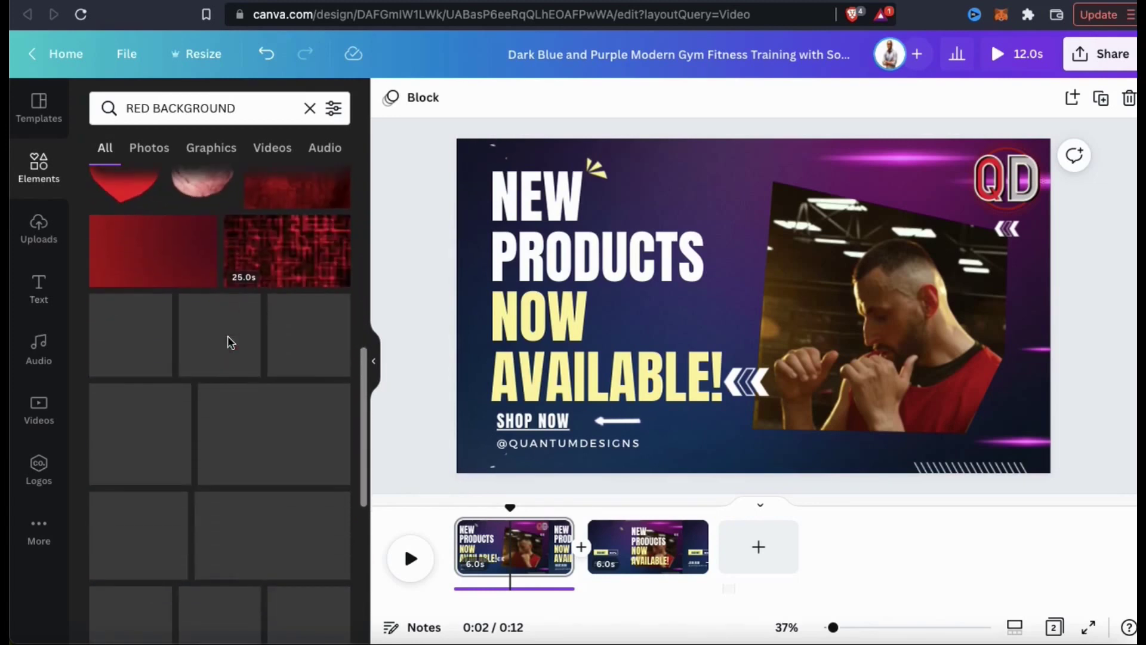
scroll(228, 342, down, 4)
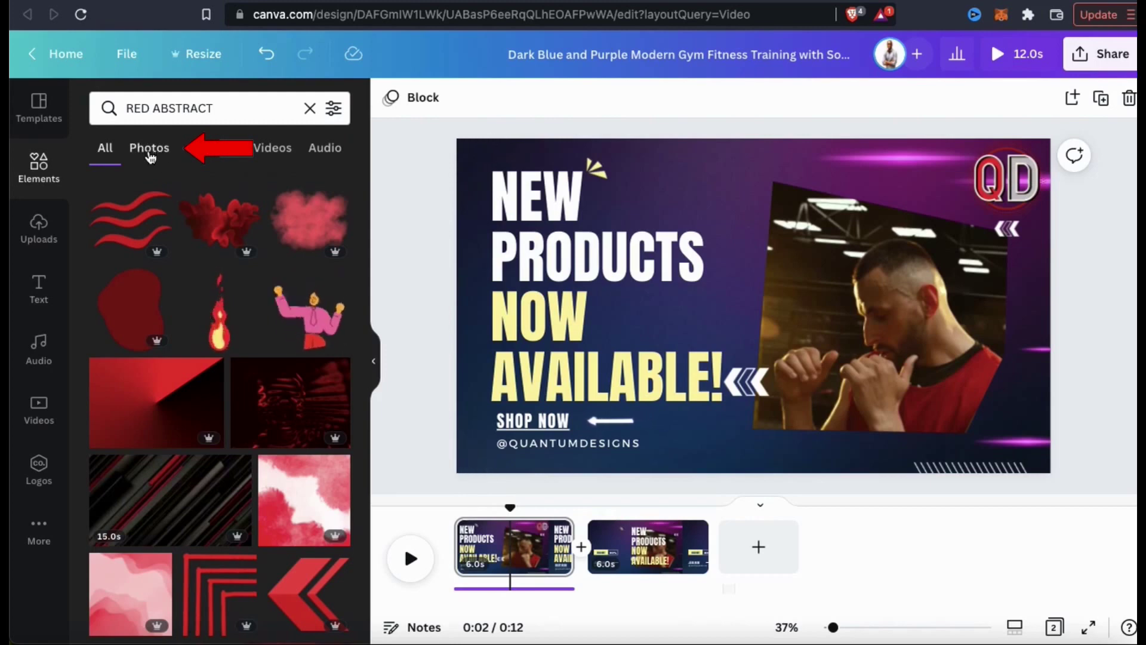
- Filter the results to Photos and scroll through the red-and-black backgrounds
click(150, 149)
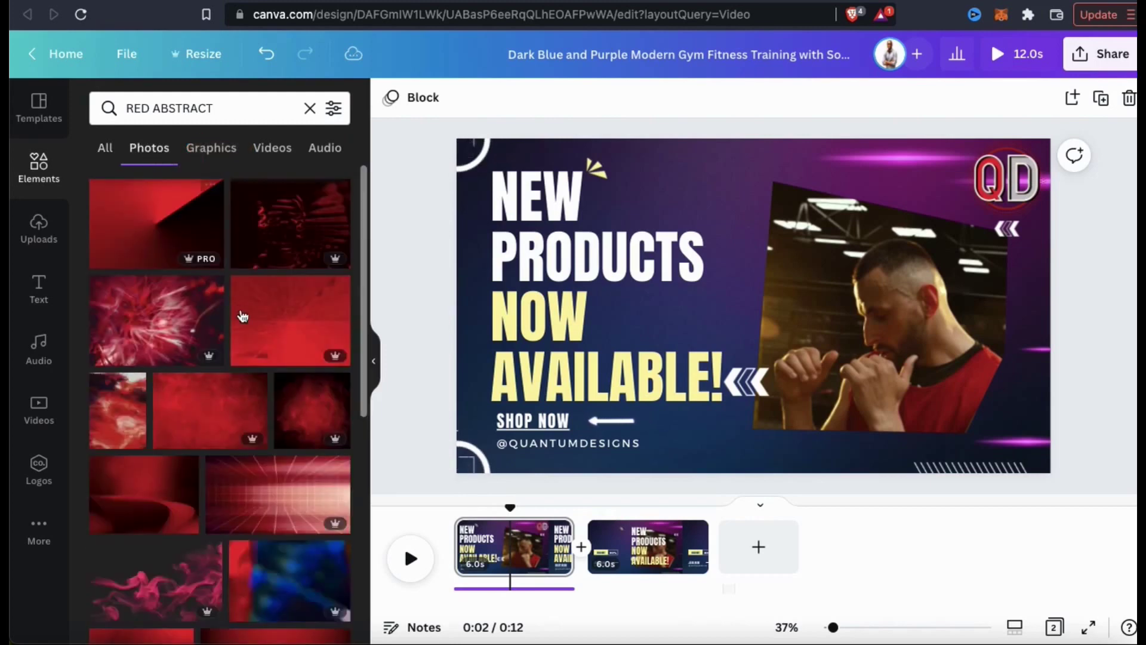
scroll(242, 316, down, 6)
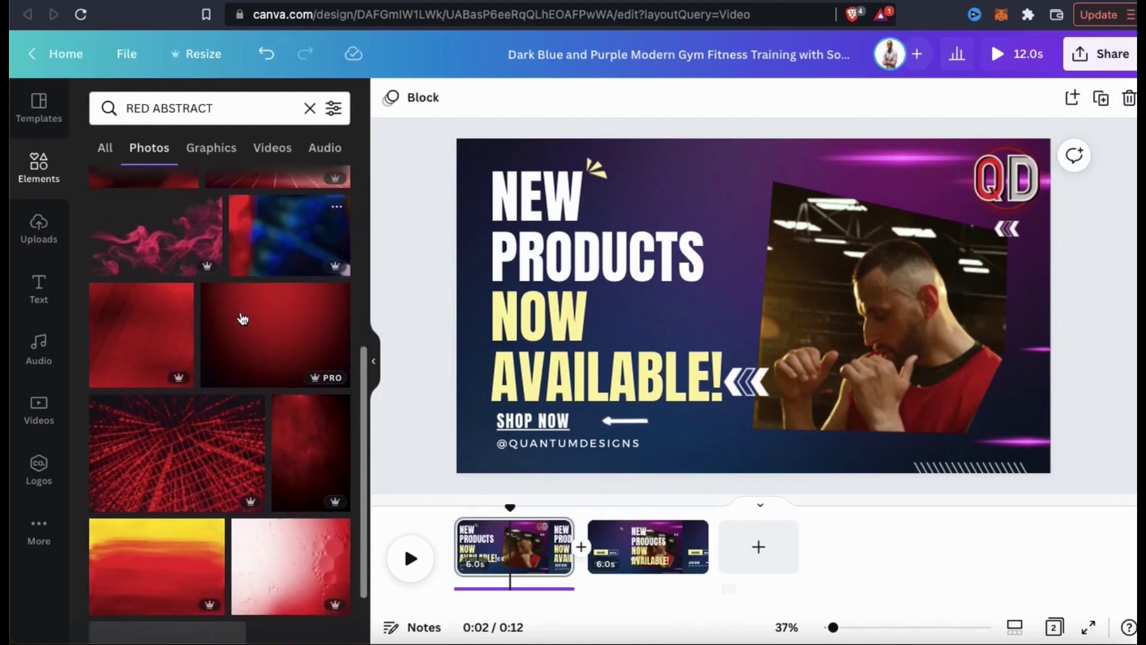
scroll(243, 318, down, 4)
scroll(242, 319, down, 2)
scroll(243, 318, down, 6)
scroll(242, 318, down, 6)
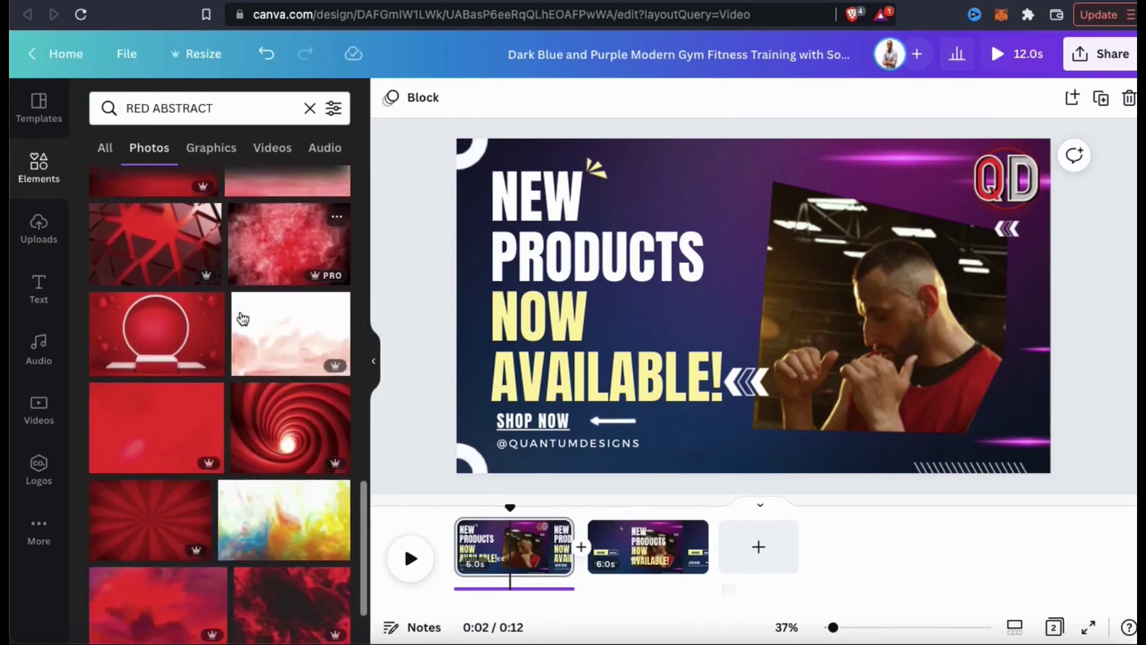
scroll(243, 318, down, 6)
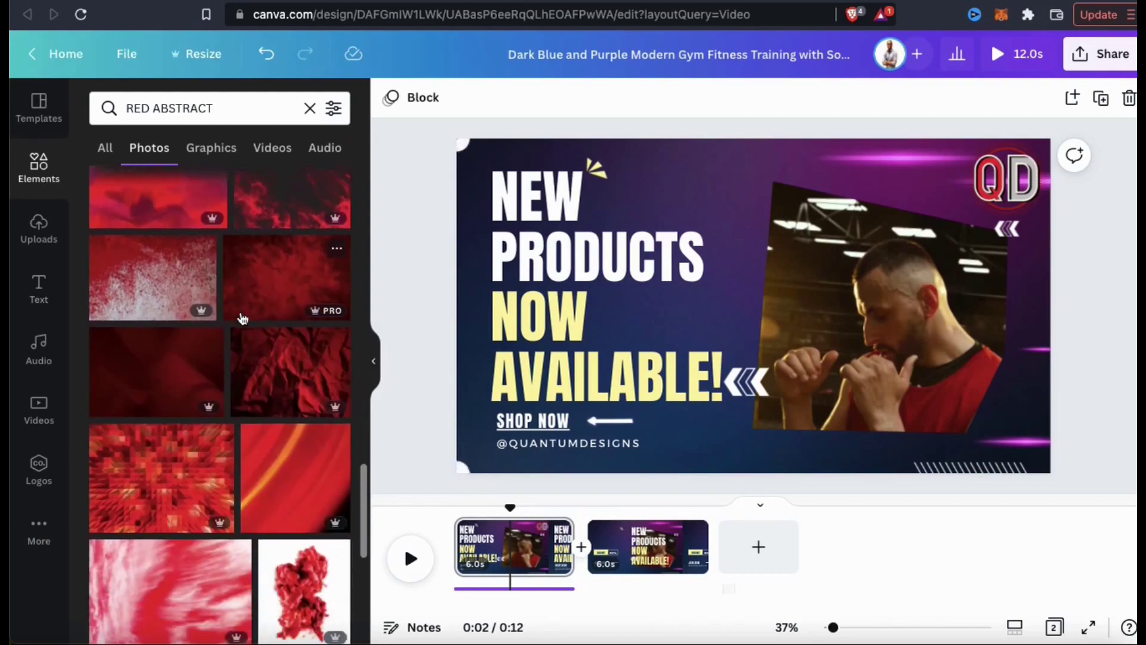
scroll(245, 317, down, 7)
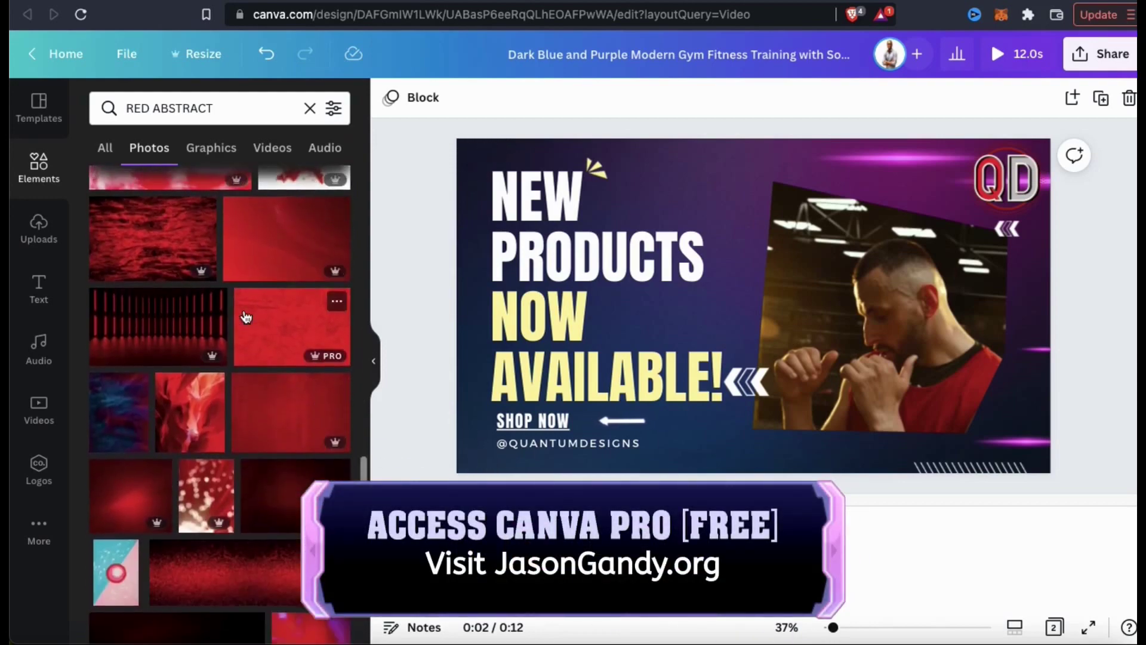
scroll(245, 316, down, 6)
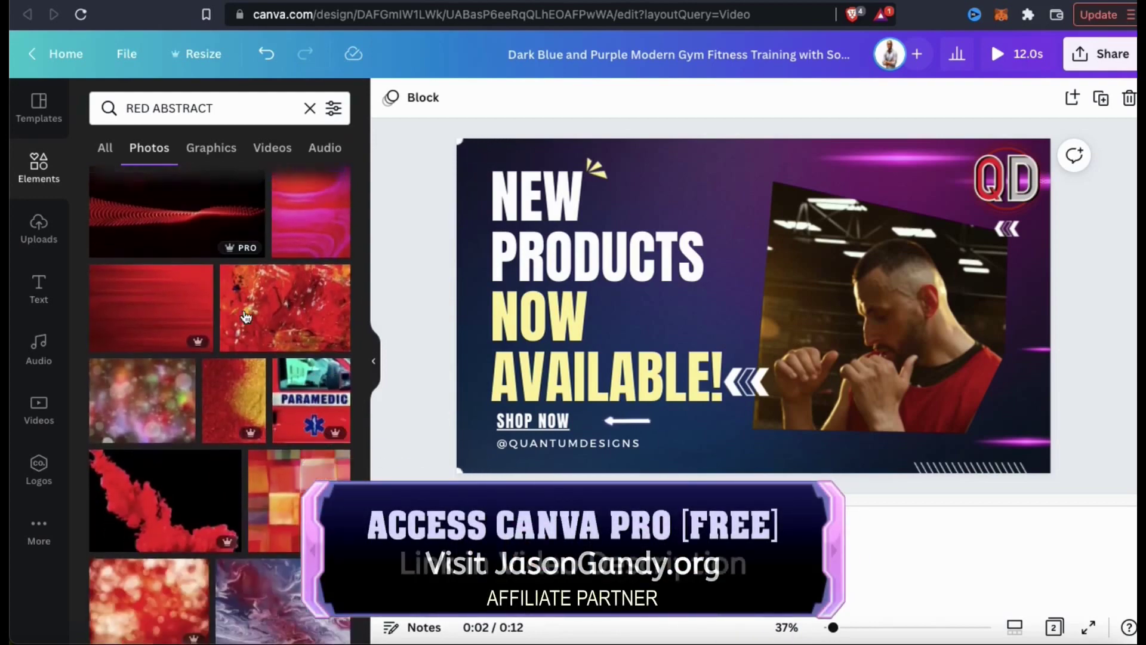
scroll(244, 309, down, 6)
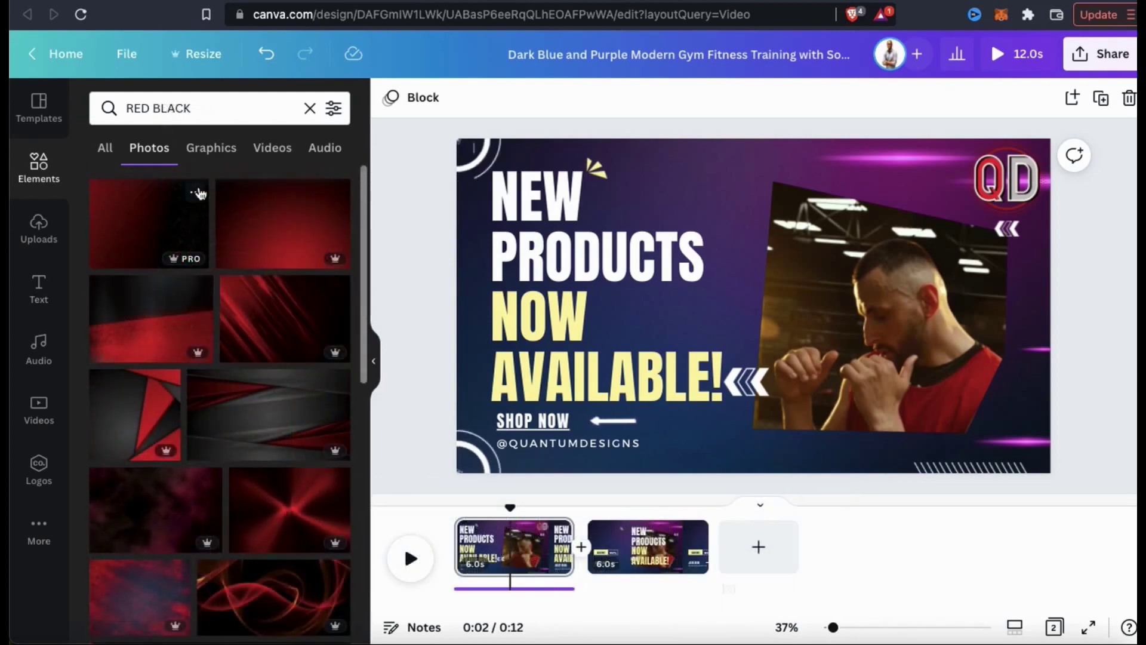
scroll(200, 193, down, 2)
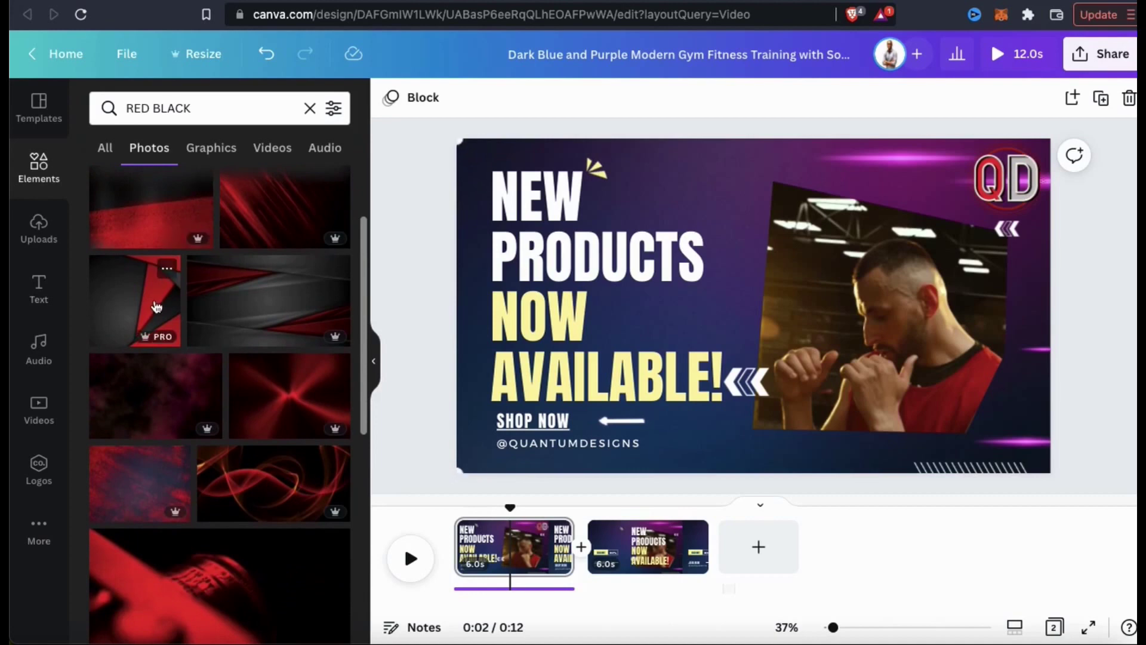
- Set the red-black photo as the page background and flip it horizontally
drag(156, 306, 461, 299)
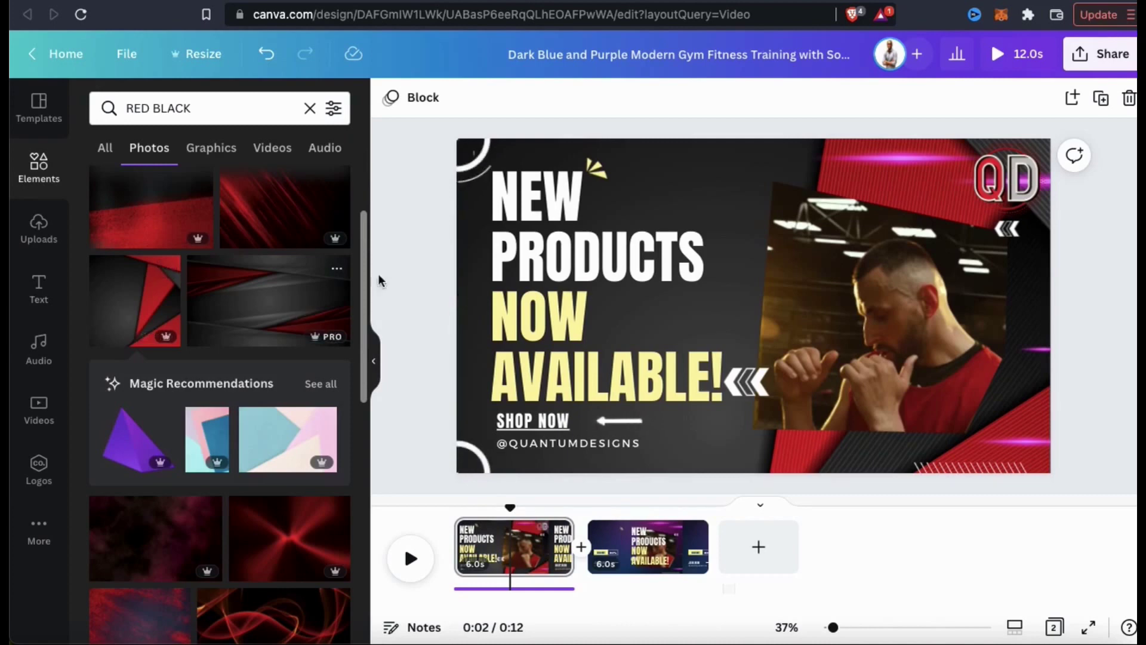
click(751, 157)
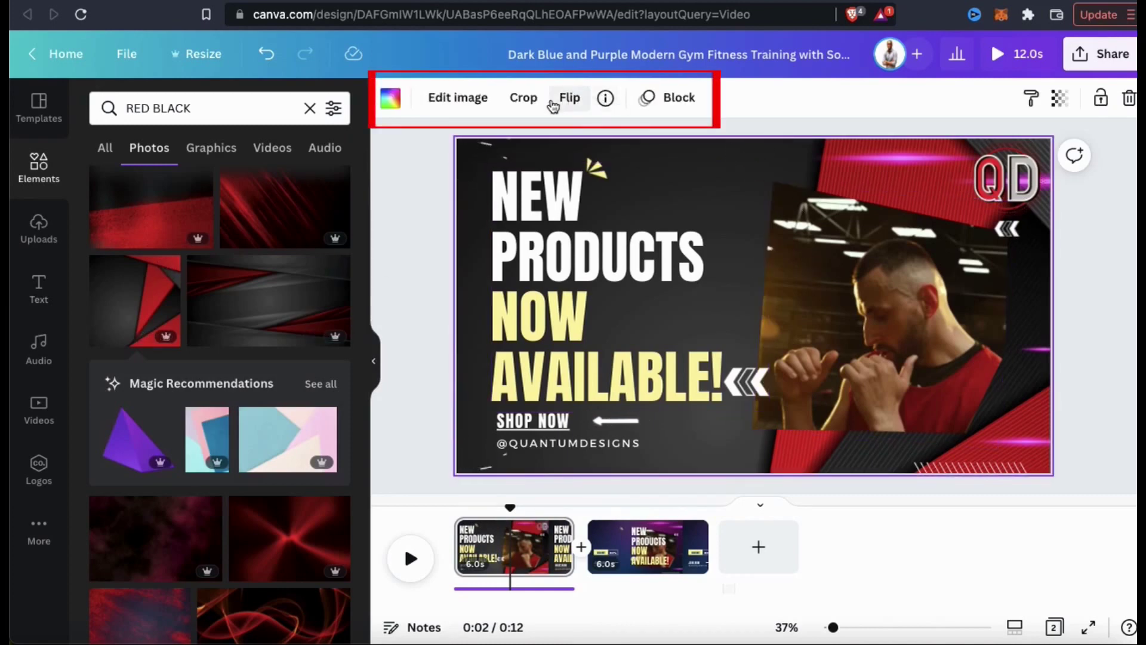
click(570, 101)
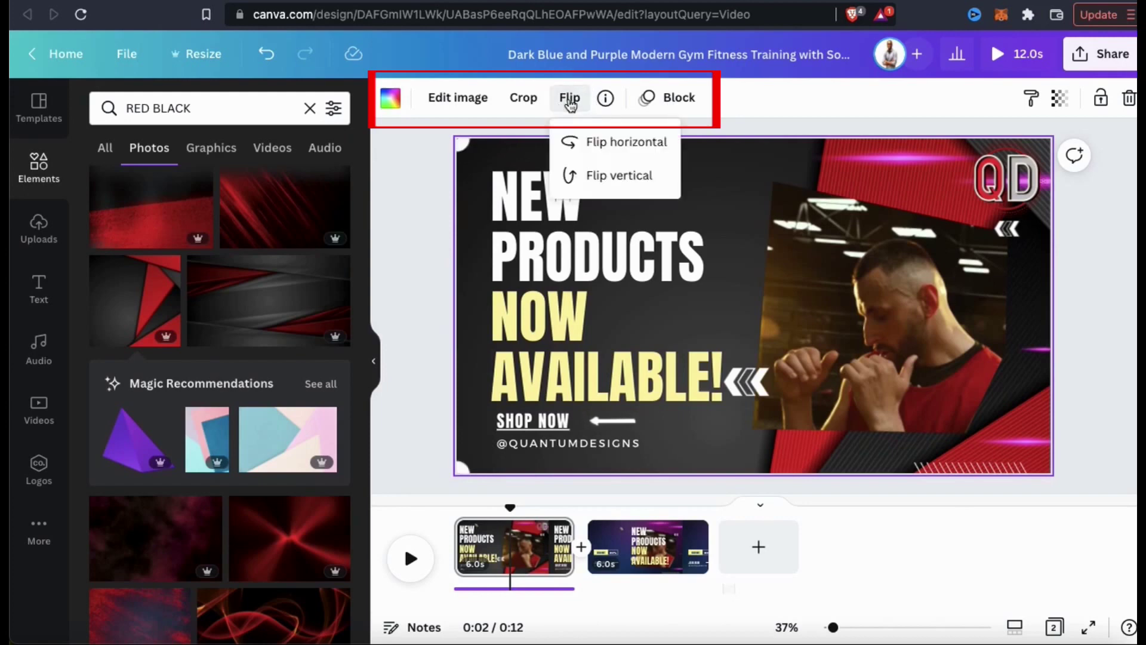
click(597, 145)
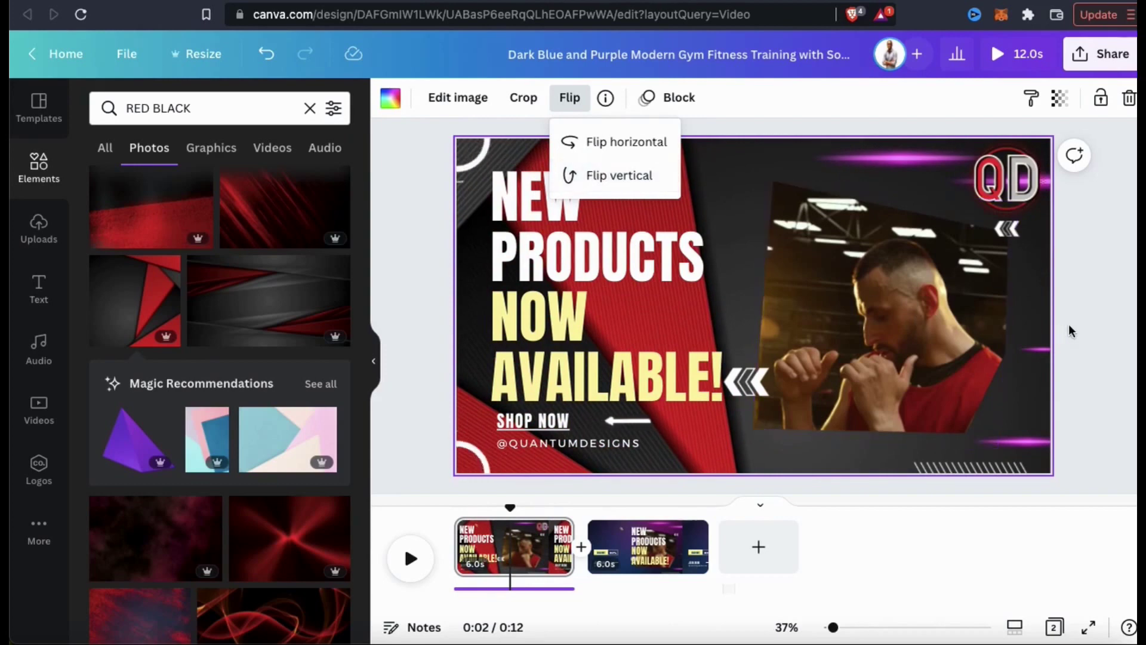
key(Escape)
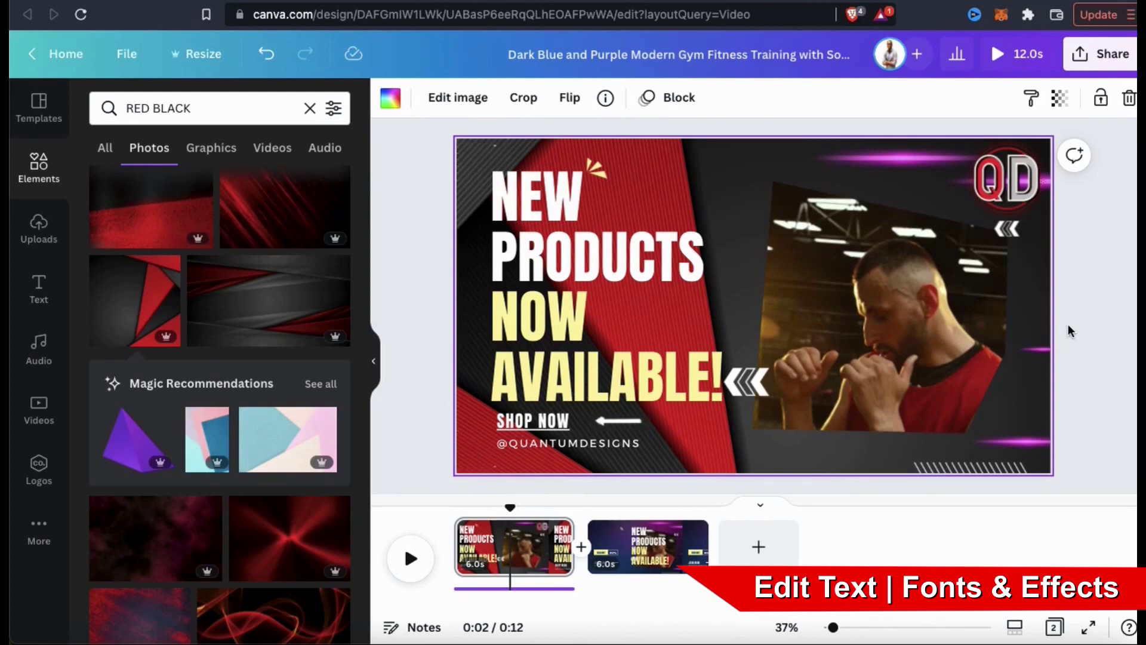
- Preview Archivo Black and Public Sans Bold on the headline
click(623, 253)
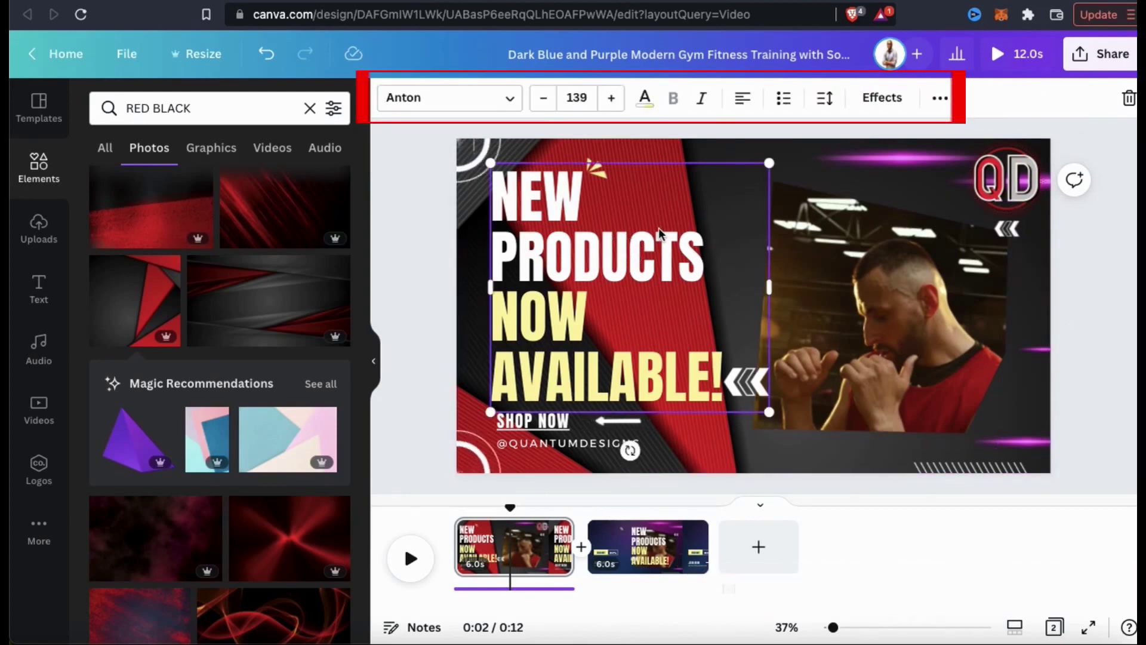
click(511, 101)
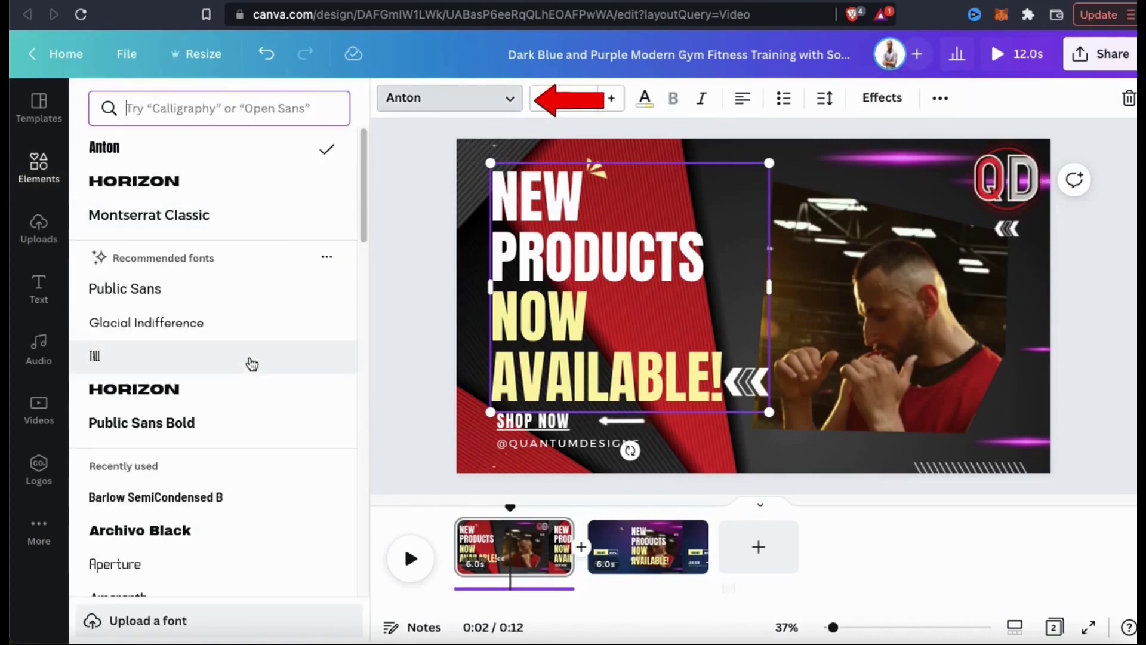
scroll(249, 372, down, 1)
click(232, 507)
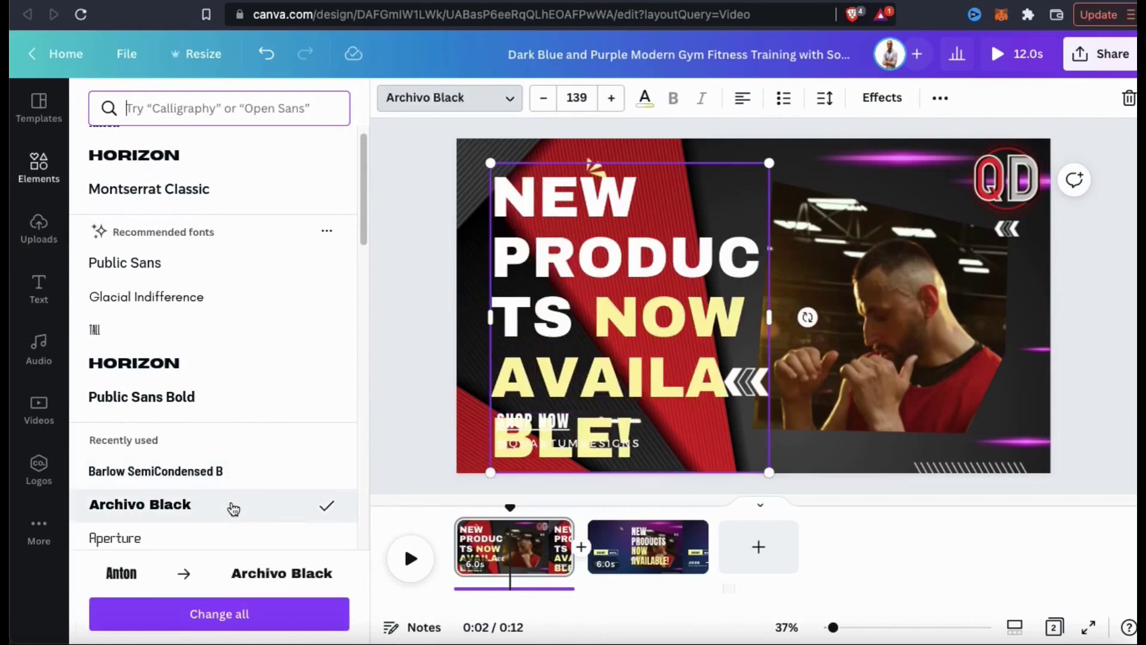
click(217, 470)
click(216, 404)
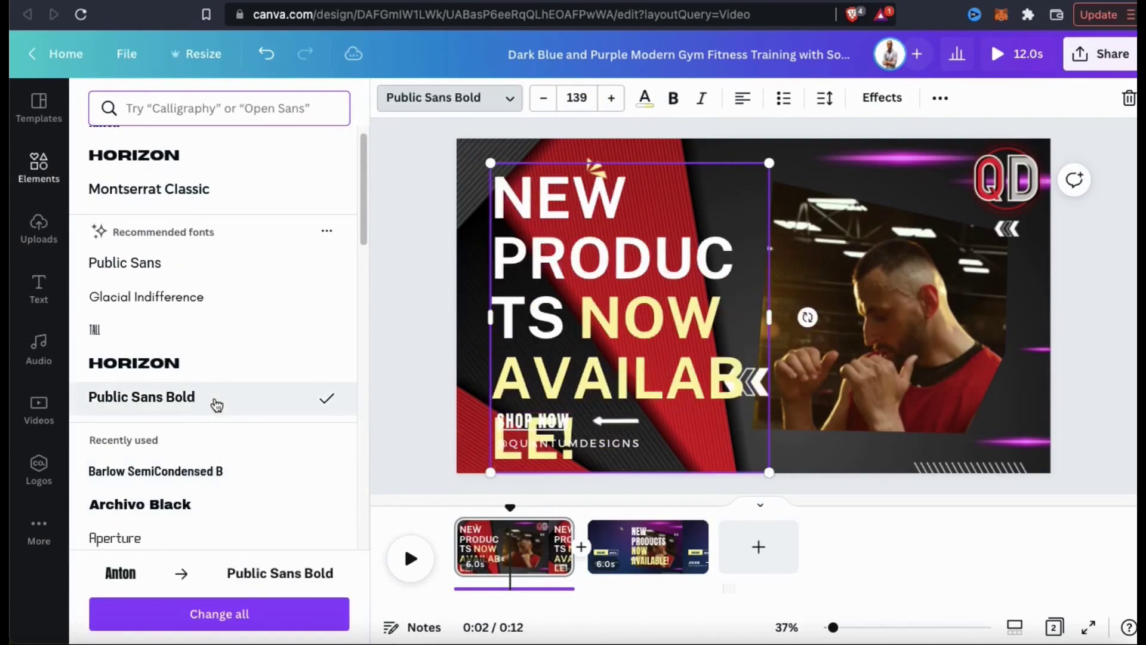
- Preview Horizon on the headline, then set it back to Anton
scroll(205, 255, down, 5)
click(200, 198)
scroll(188, 233, up, 5)
click(170, 336)
scroll(175, 155, up, 1)
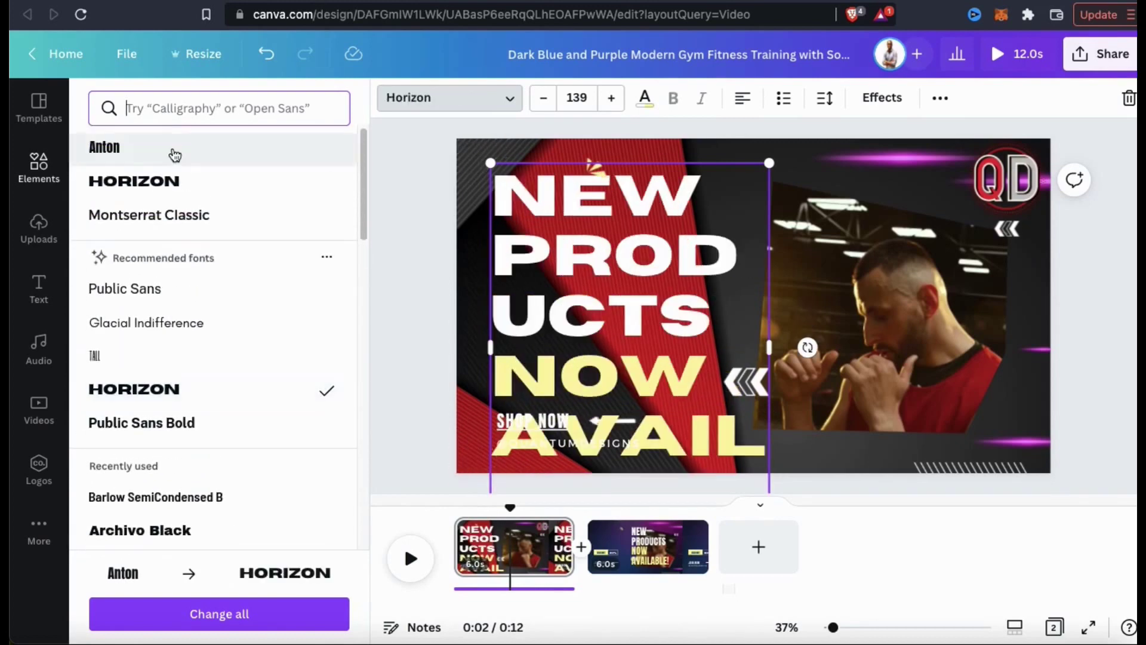
click(175, 156)
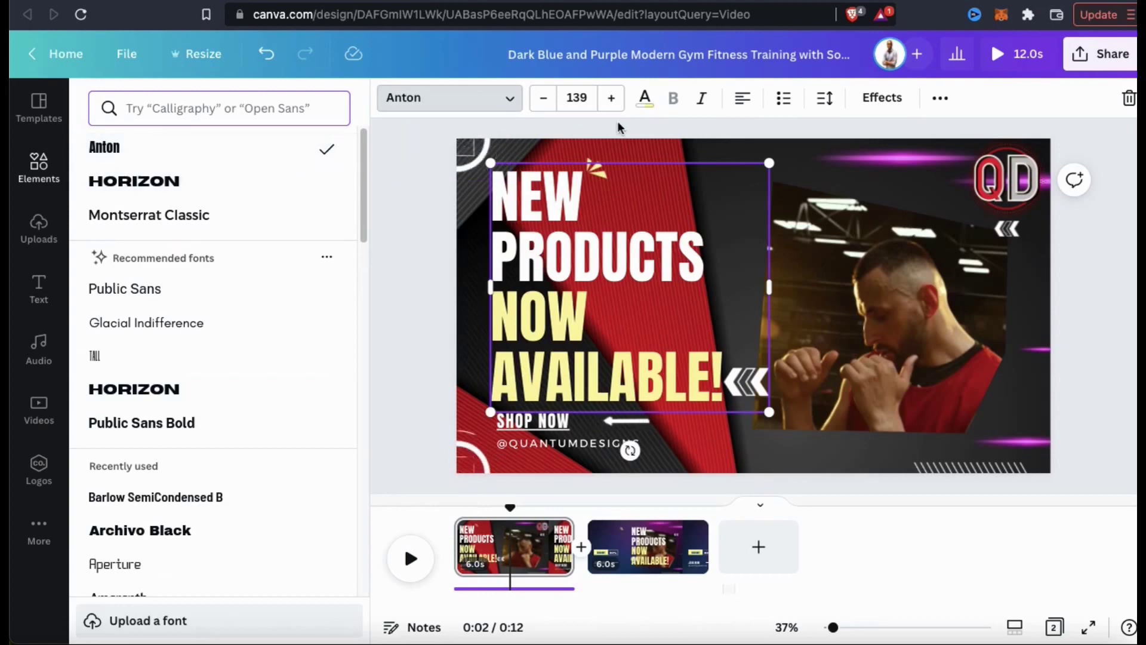
click(887, 112)
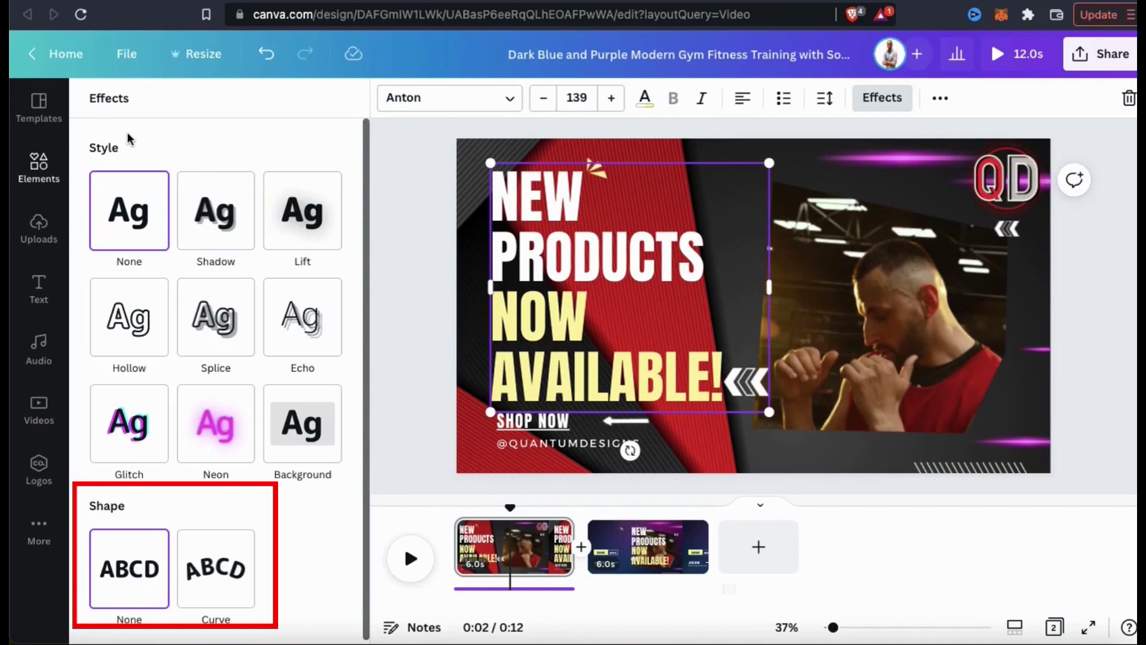
- Give the headline a black Shadow effect with offset 87, blur 28 and transparency 56
click(209, 216)
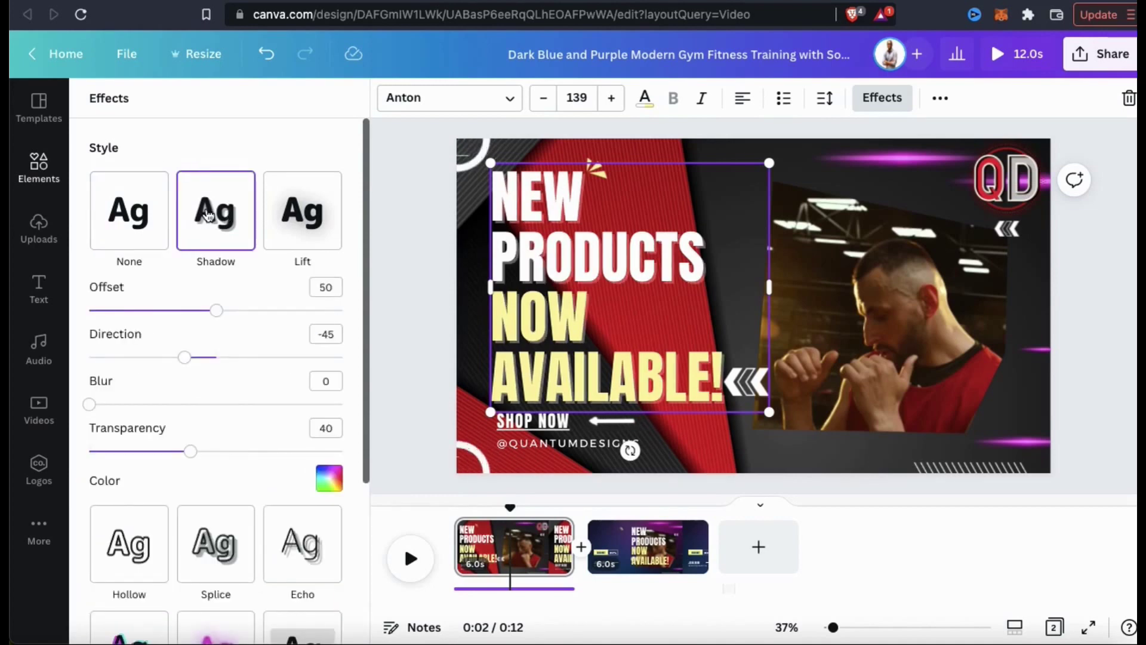
click(326, 480)
click(153, 238)
click(271, 184)
drag(216, 310, 310, 316)
drag(89, 404, 161, 412)
drag(190, 451, 231, 451)
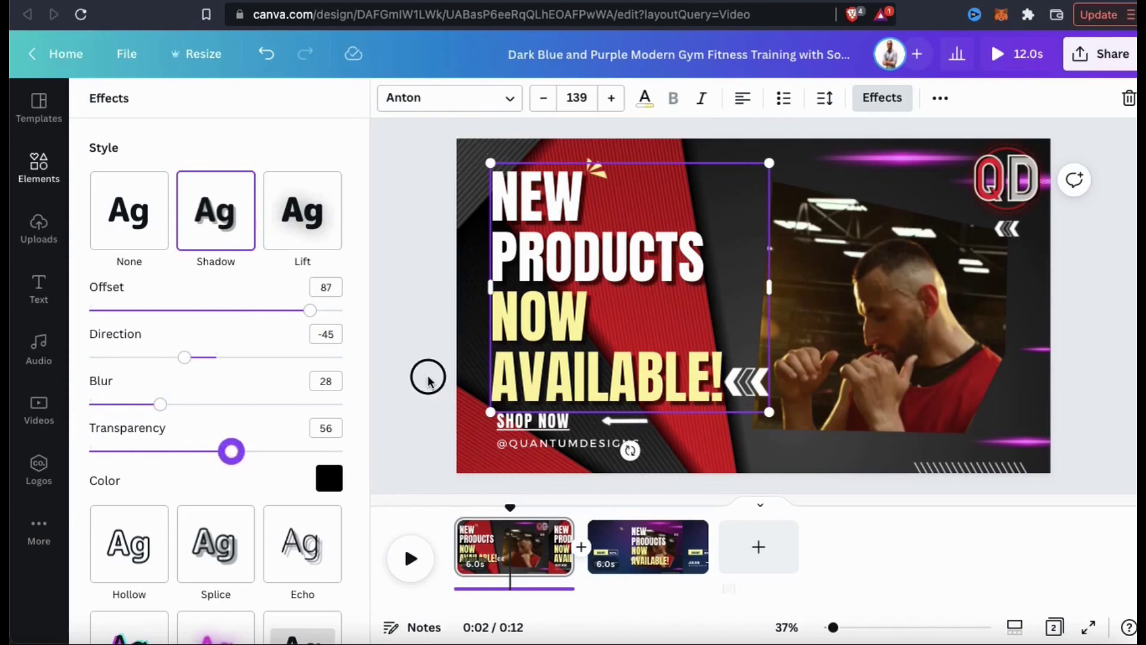
key(Escape)
click(463, 364)
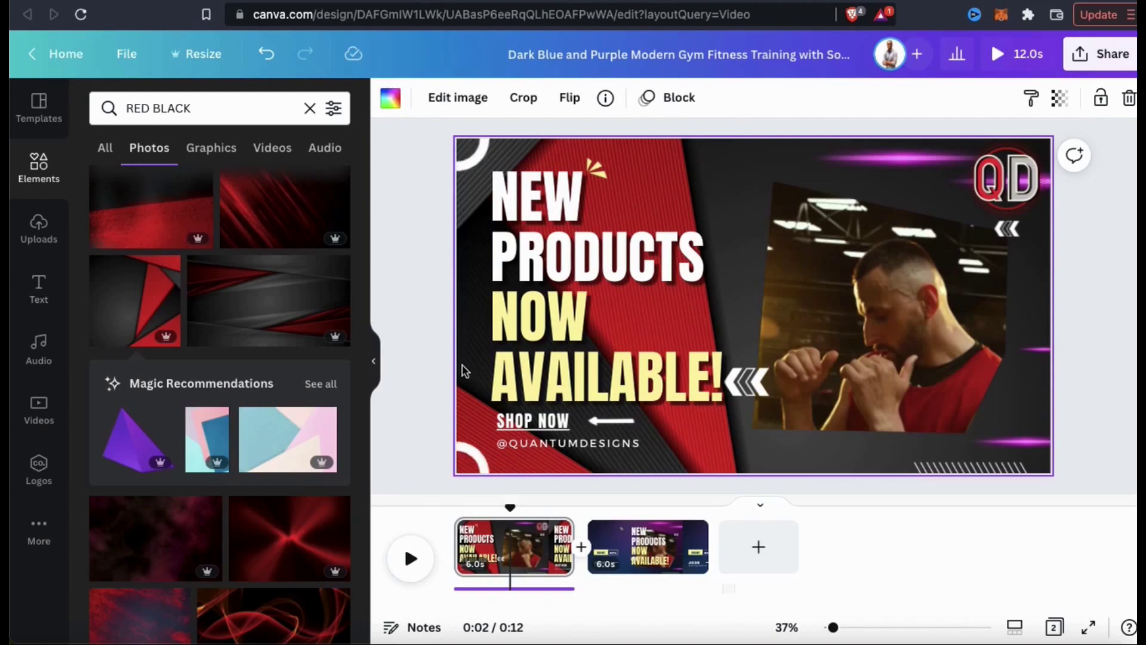
- Upload the 9.9s clip of a woman pointing from the BROLL folder to Uploads
click(855, 281)
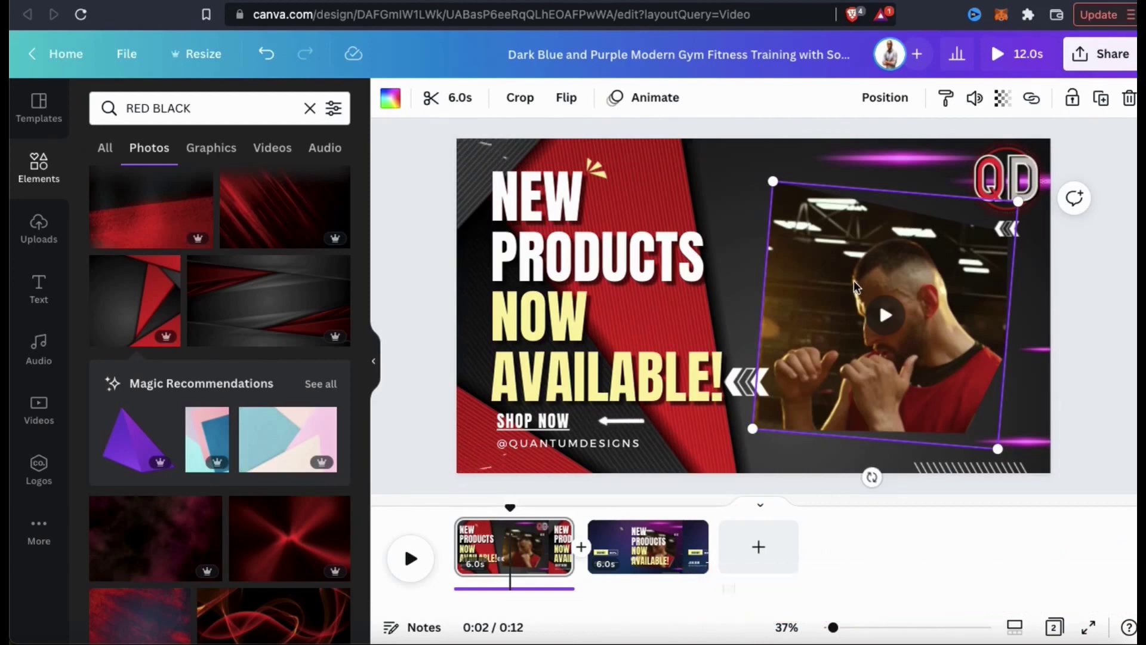
click(38, 232)
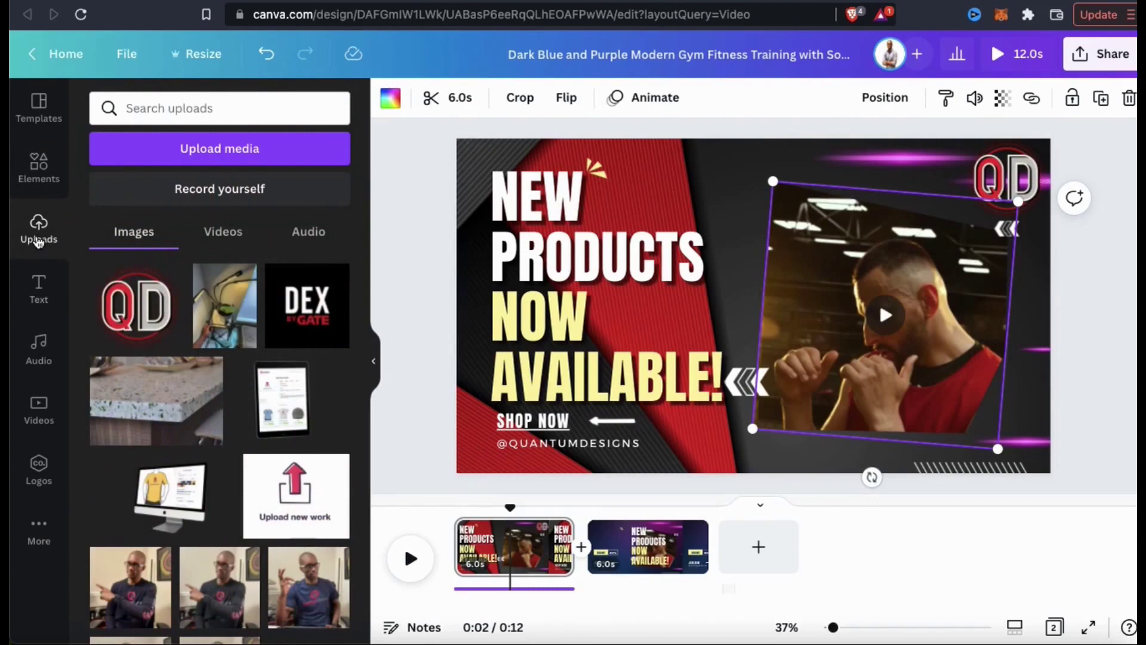
click(202, 150)
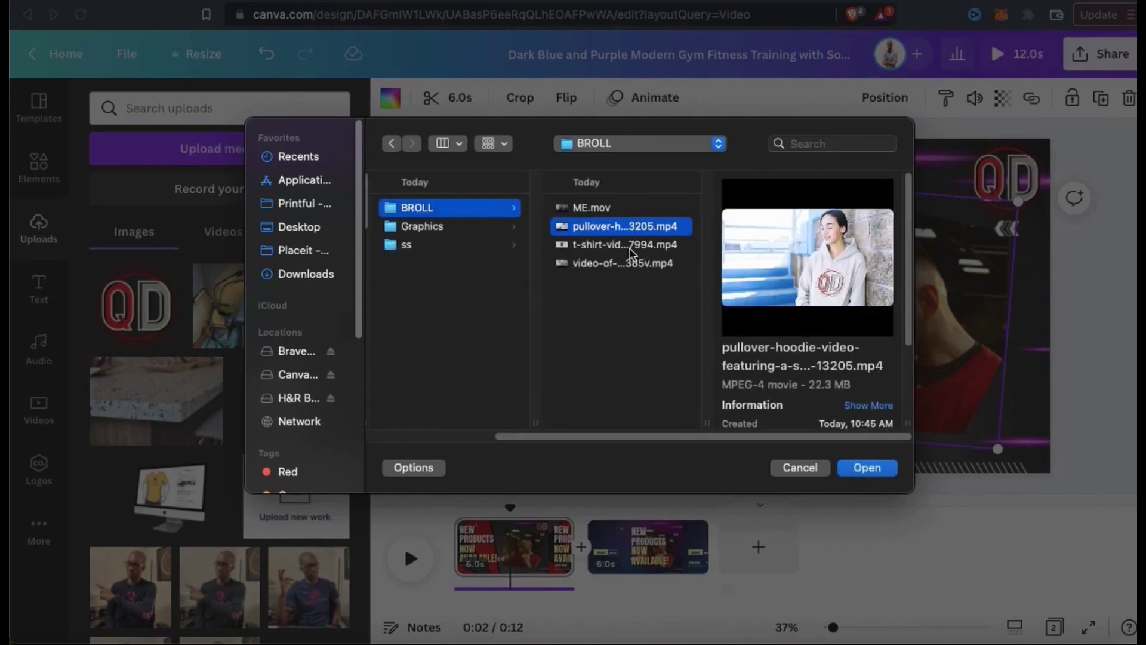
click(593, 246)
click(589, 263)
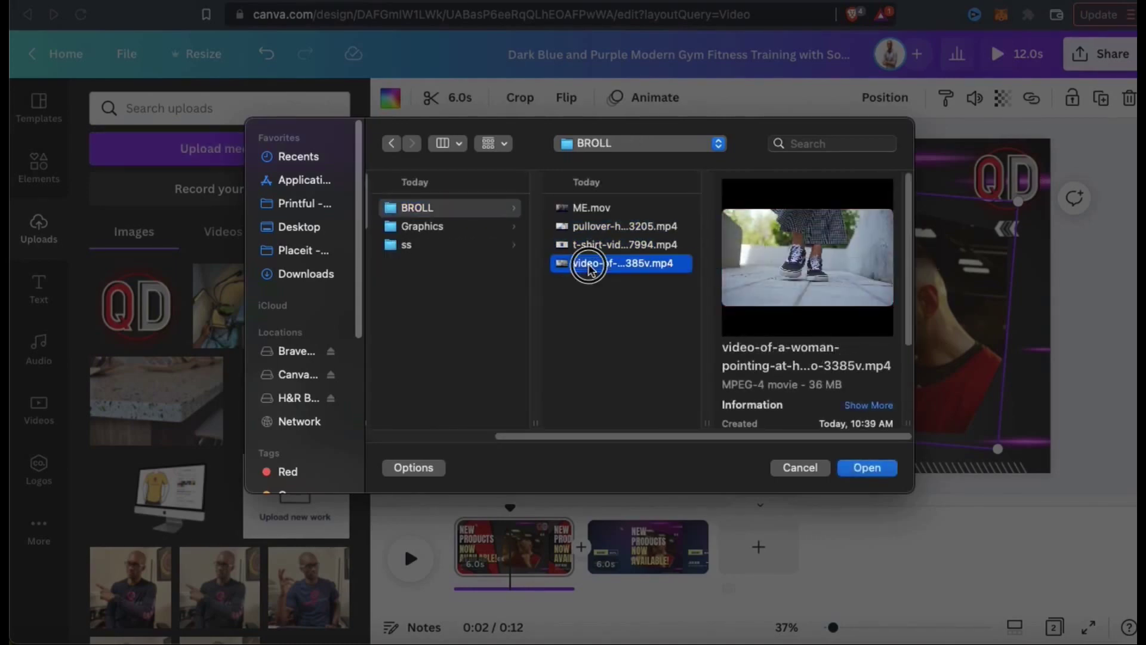
double_click(588, 263)
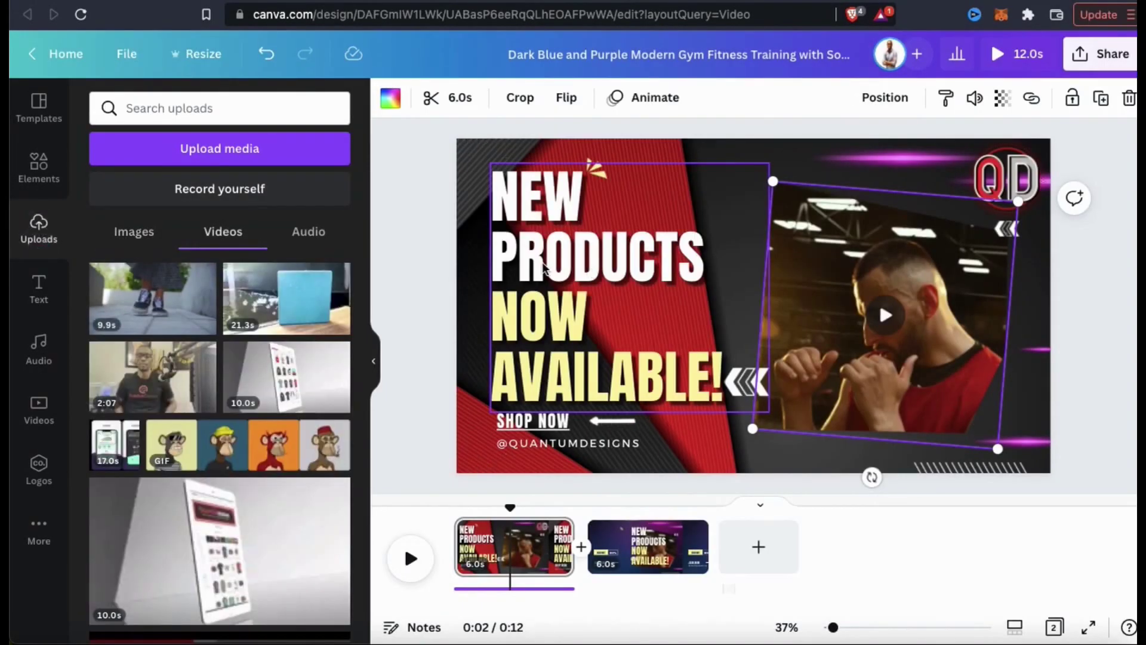
mouse_move(167, 311)
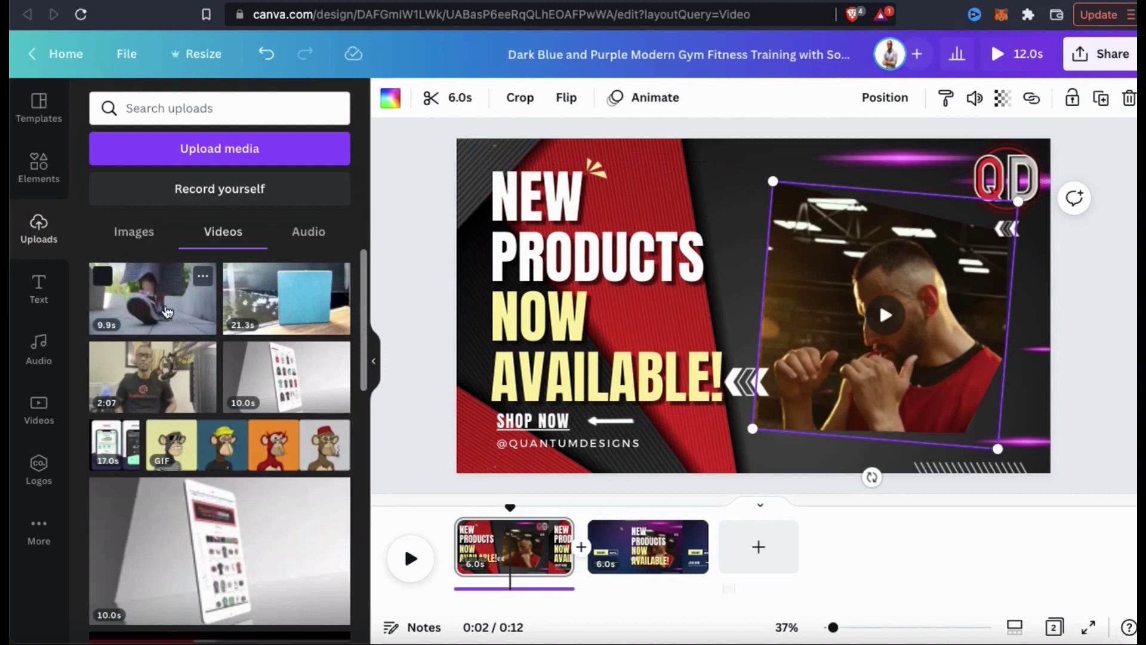
- Replace the first page's man video with the new clip and trim it to 5.0s
click(255, 302)
drag(255, 302, 852, 294)
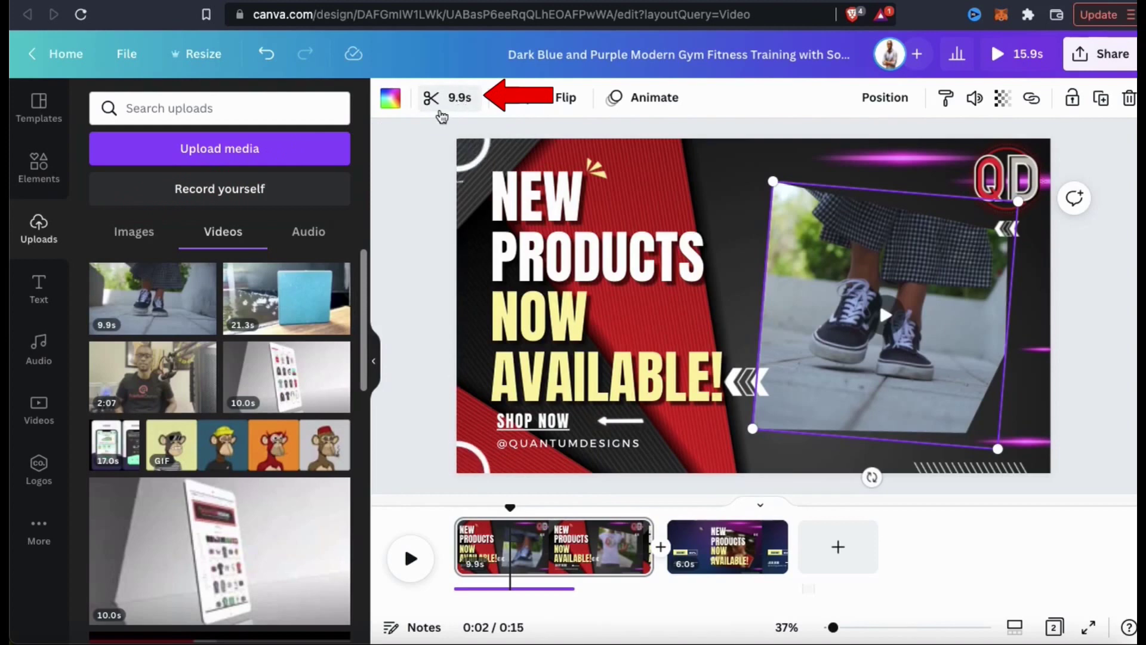
click(459, 98)
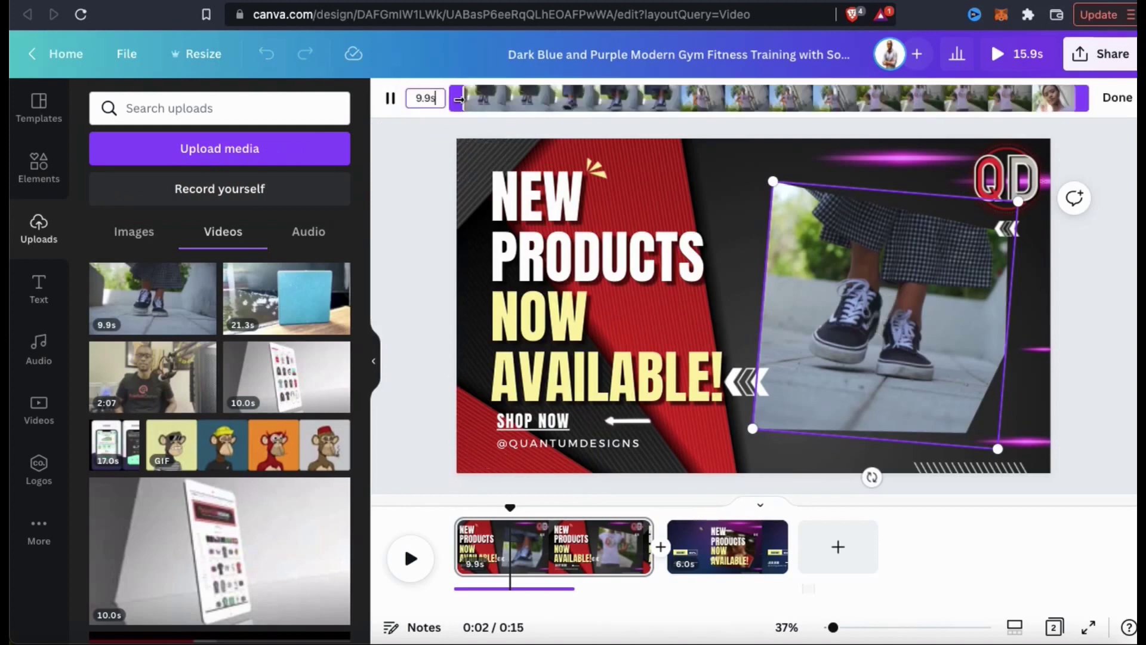
drag(459, 99, 627, 96)
drag(1084, 98, 950, 97)
drag(949, 98, 949, 98)
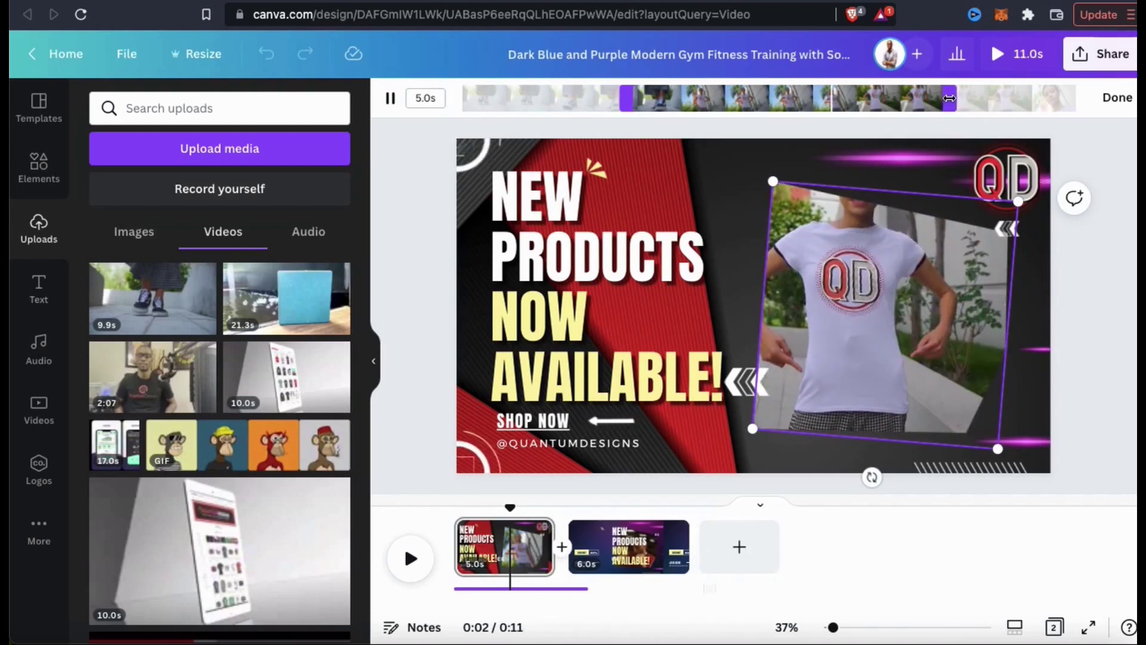
click(1116, 100)
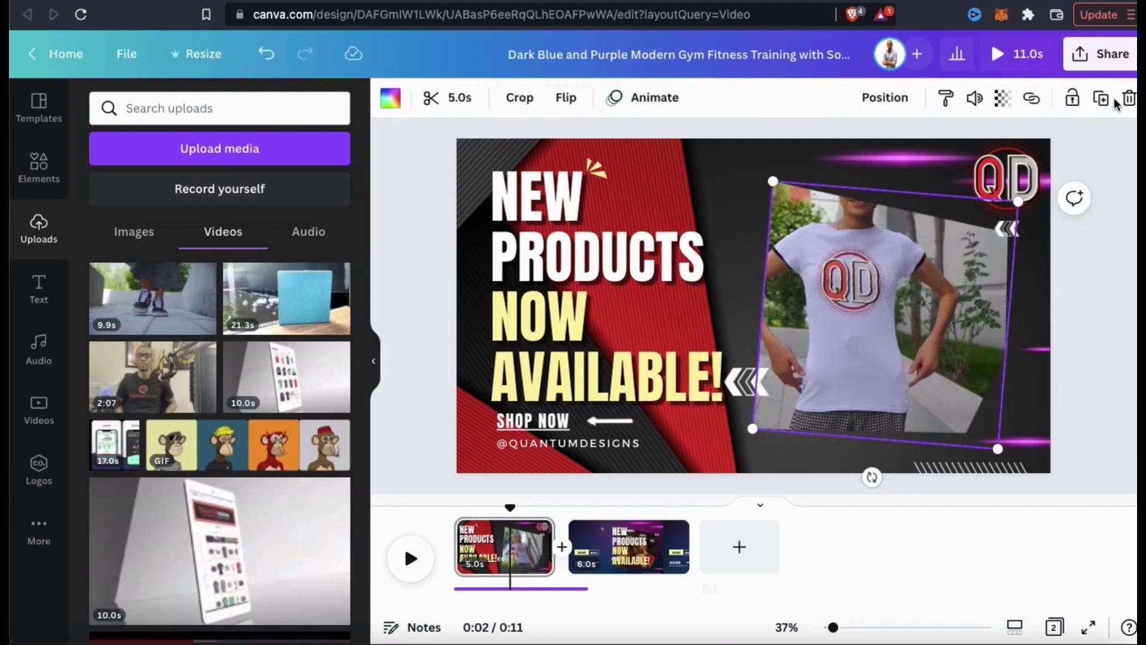
click(1090, 312)
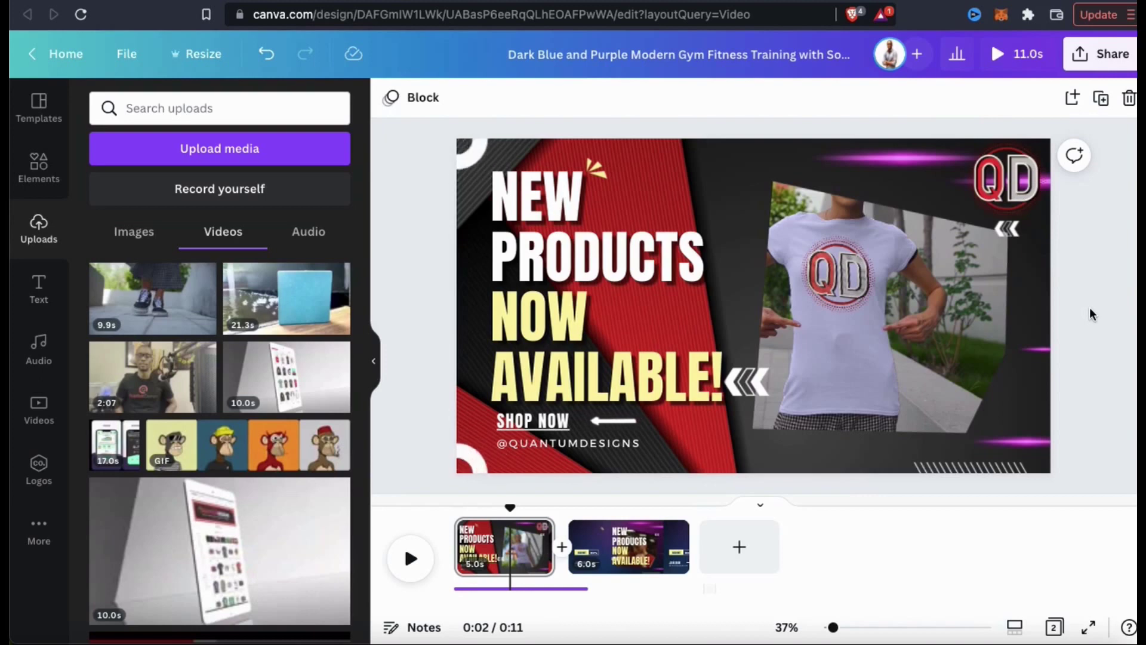
- Duplicate page 1 and retype the copy's headline as HUGE SELECTION, moved lower on the page
right_click(507, 541)
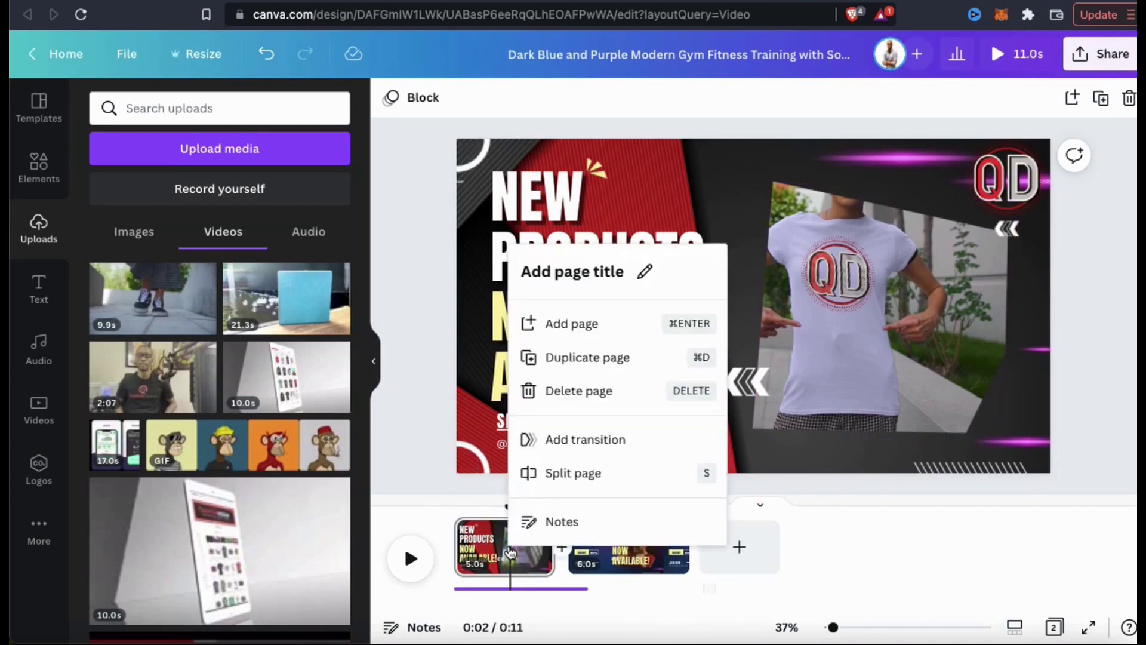
click(582, 365)
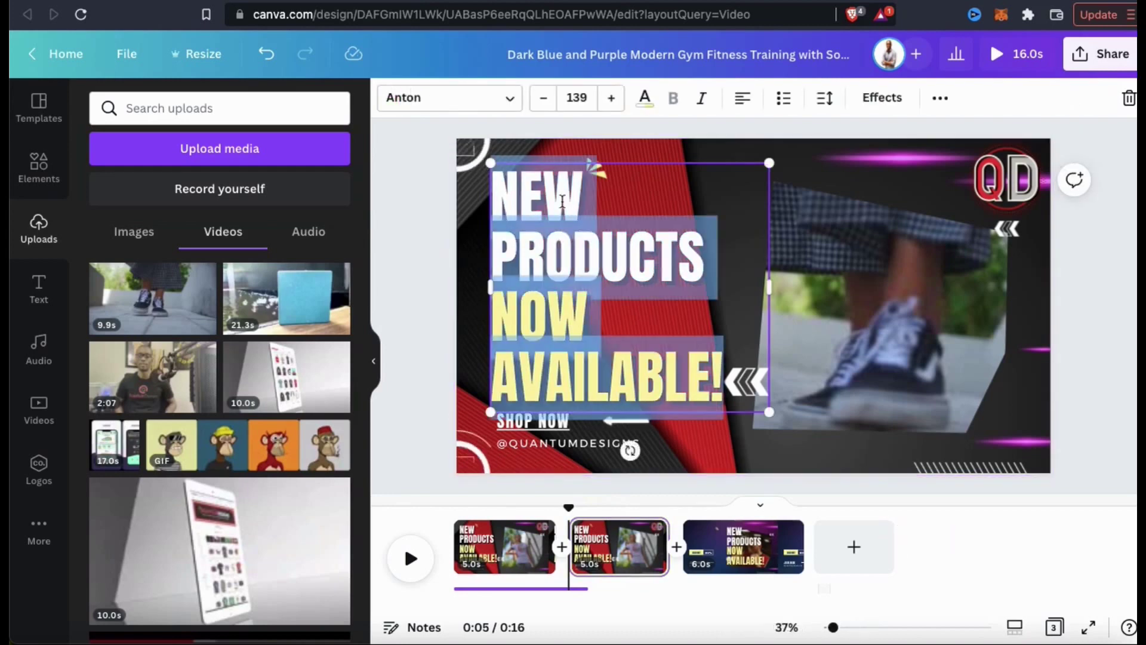
text(HUGE SELECTION)
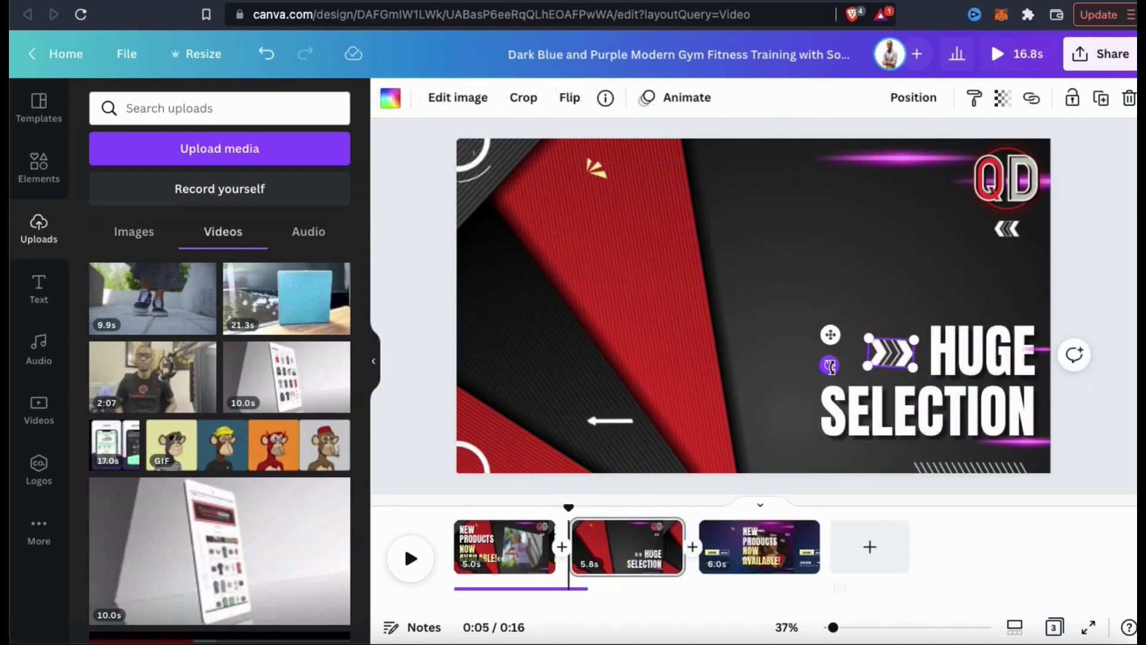
drag(889, 358, 890, 359)
click(614, 376)
click(616, 418)
click(615, 206)
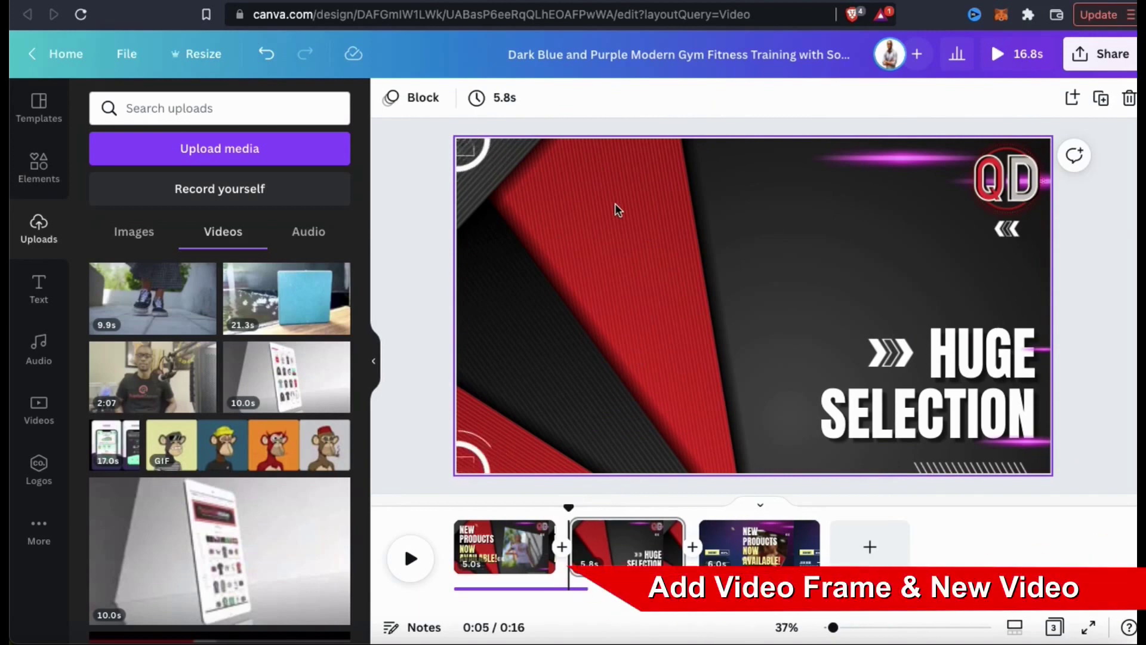
click(39, 108)
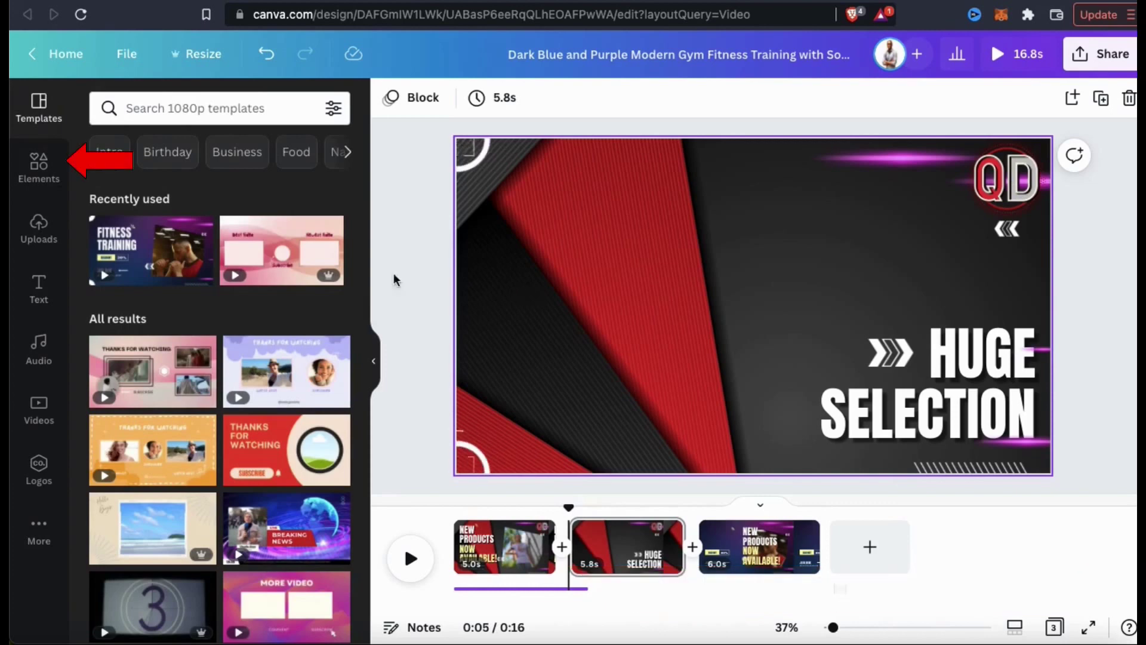
- Add the brush-stroke frame from Elements > Frames to the second page
click(37, 170)
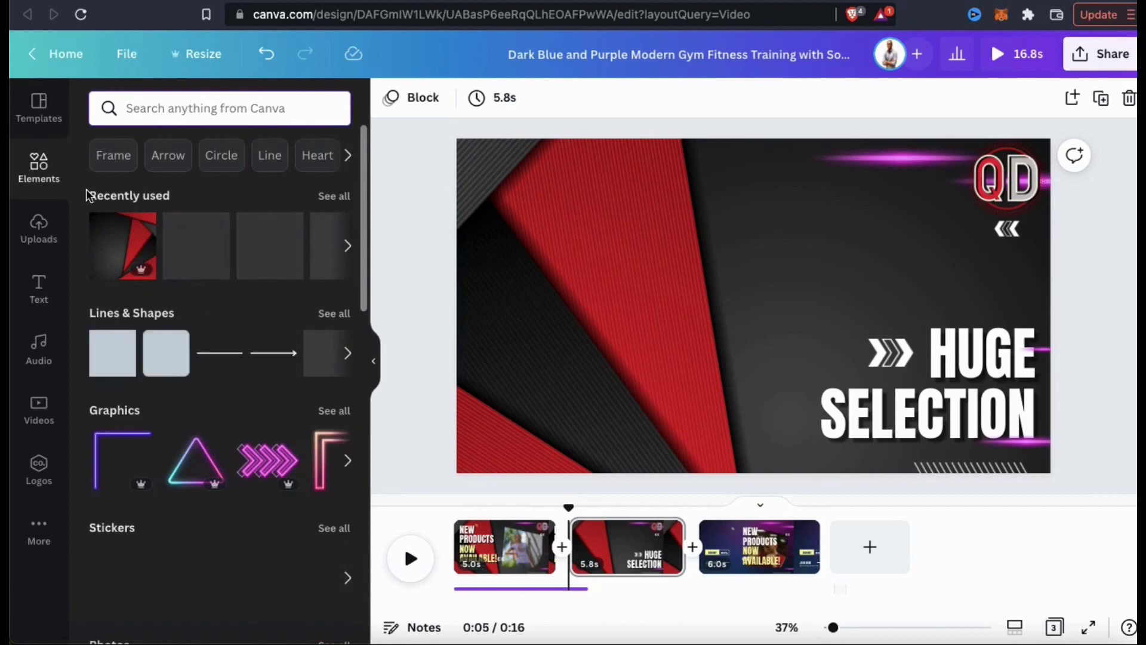
scroll(86, 189, down, 5)
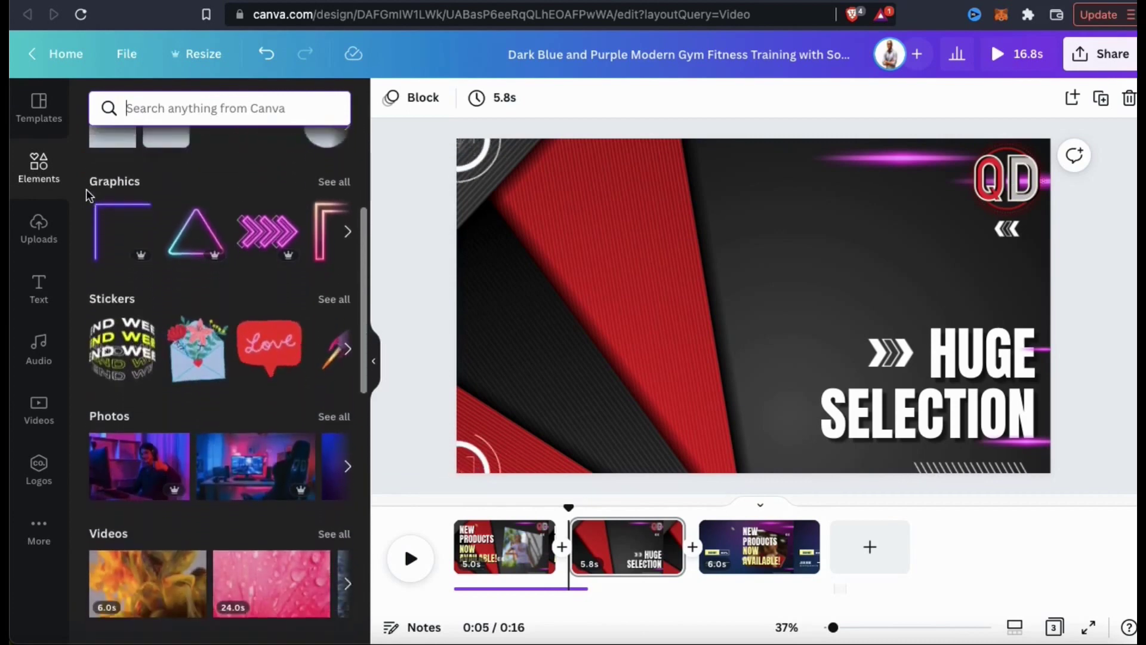
scroll(86, 189, down, 6)
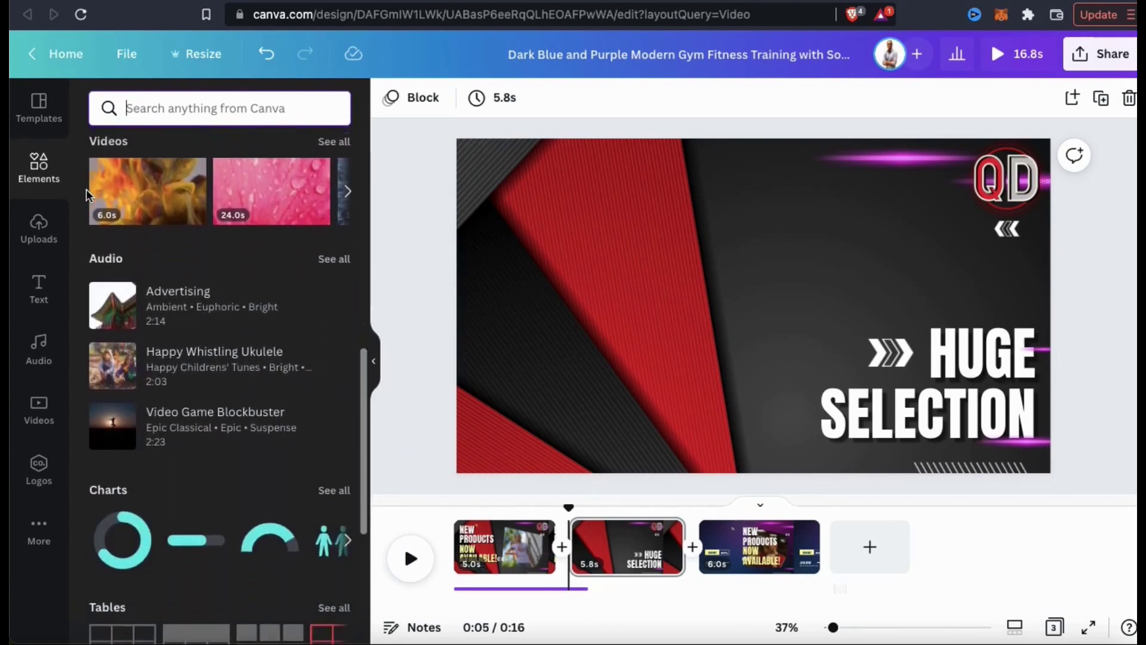
scroll(86, 189, down, 4)
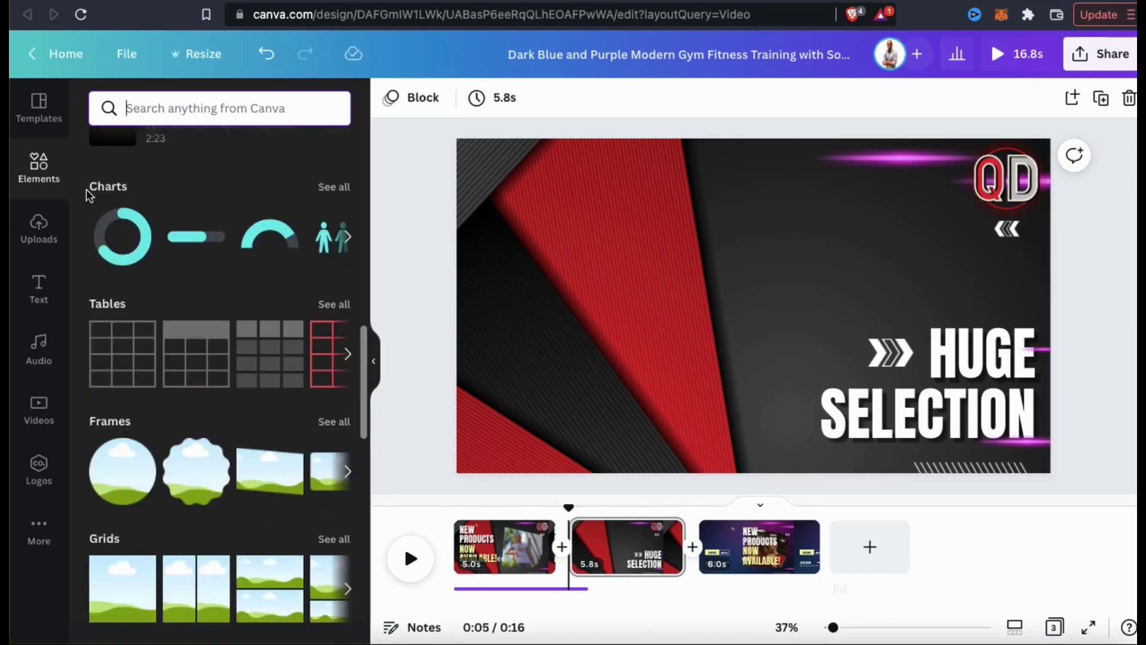
scroll(86, 189, down, 1)
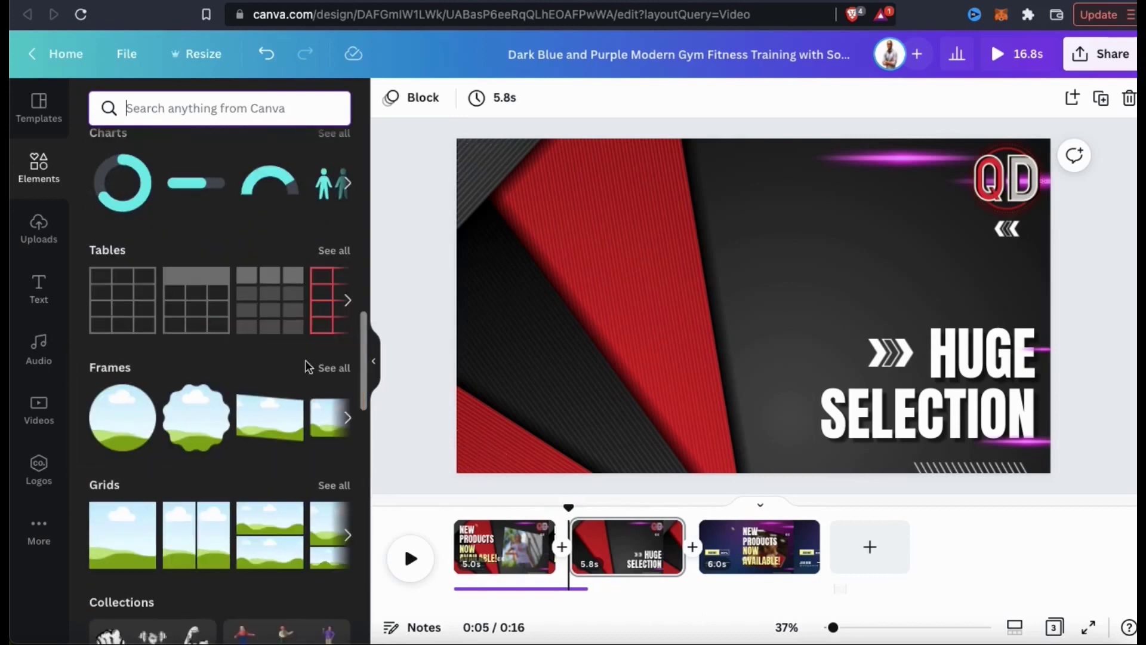
click(343, 369)
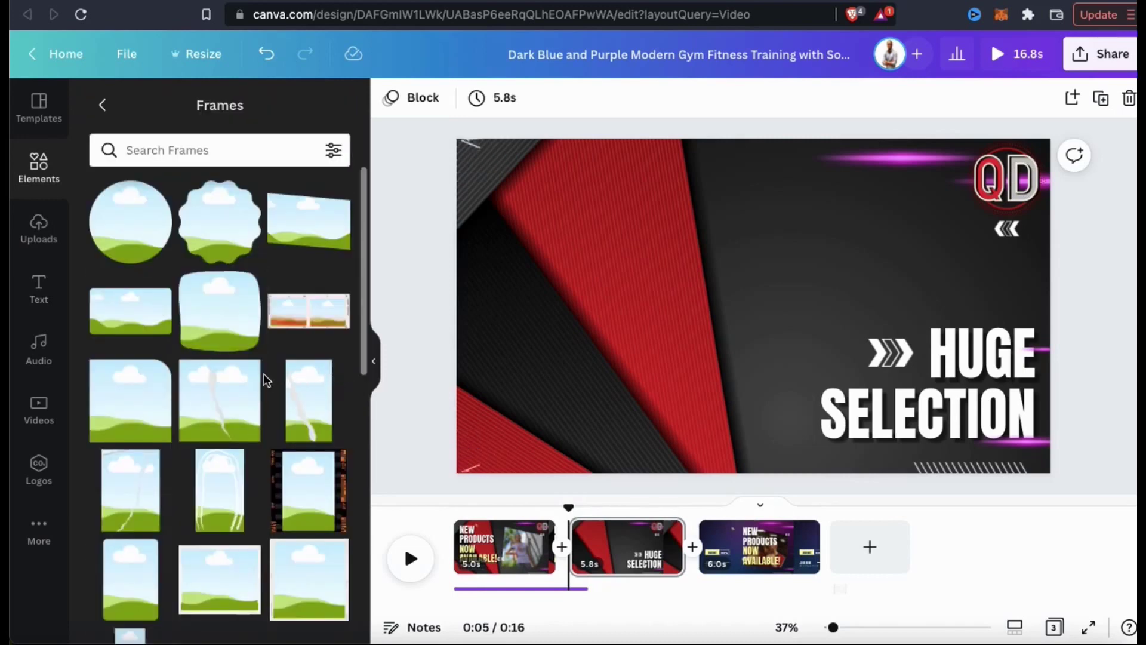
scroll(266, 380, down, 3)
scroll(267, 379, down, 8)
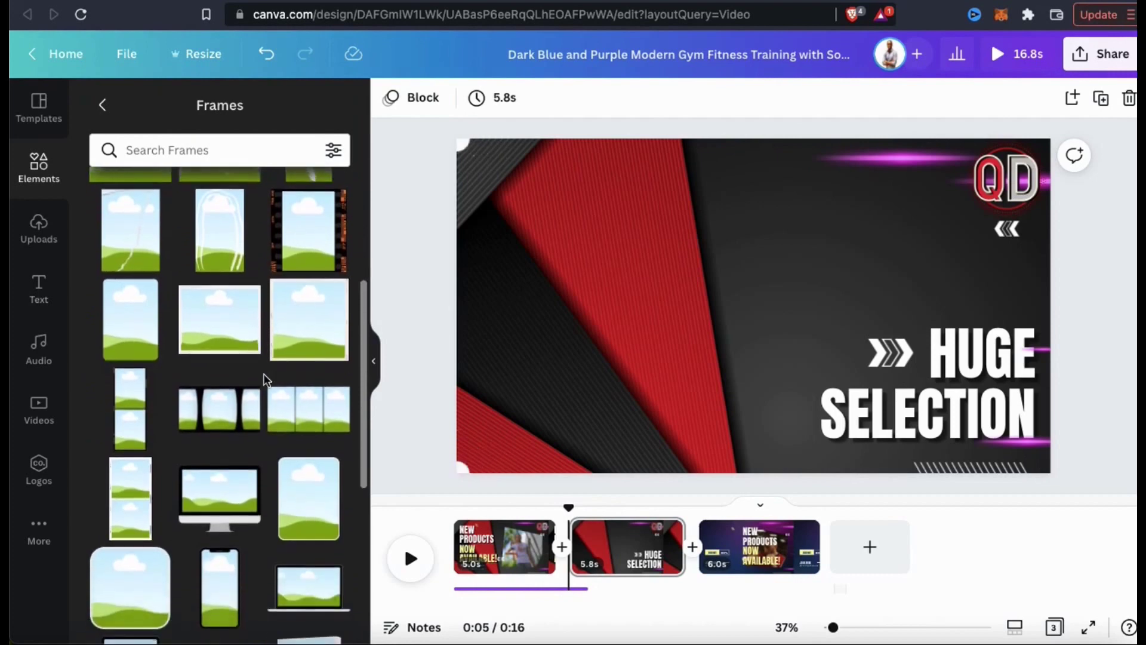
scroll(267, 380, down, 4)
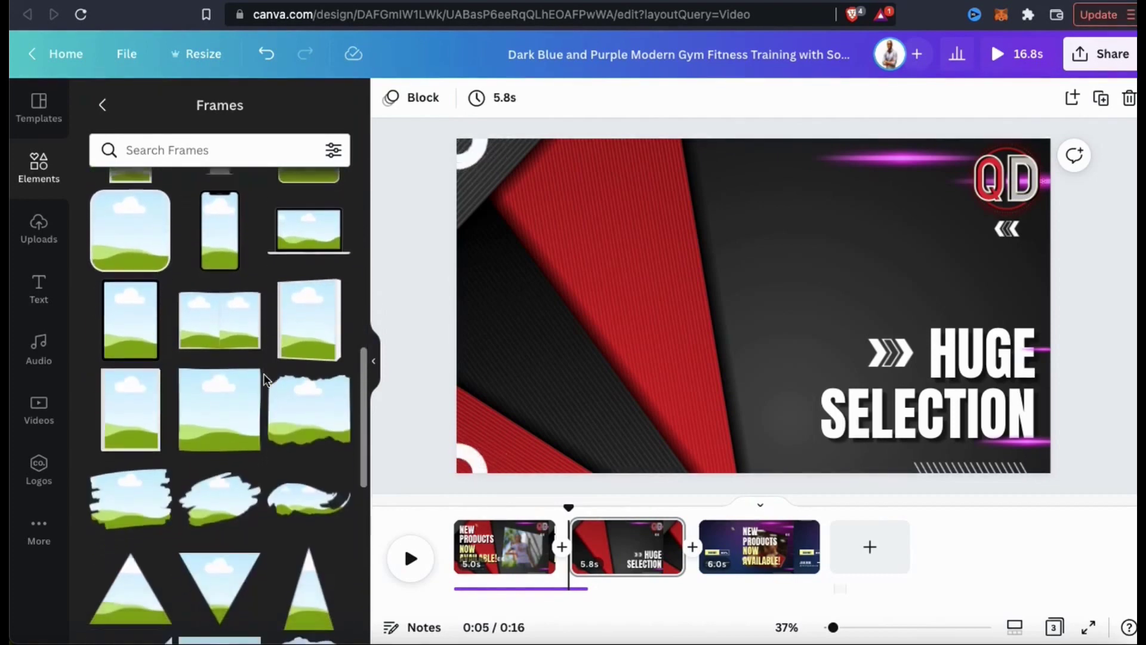
scroll(265, 379, down, 2)
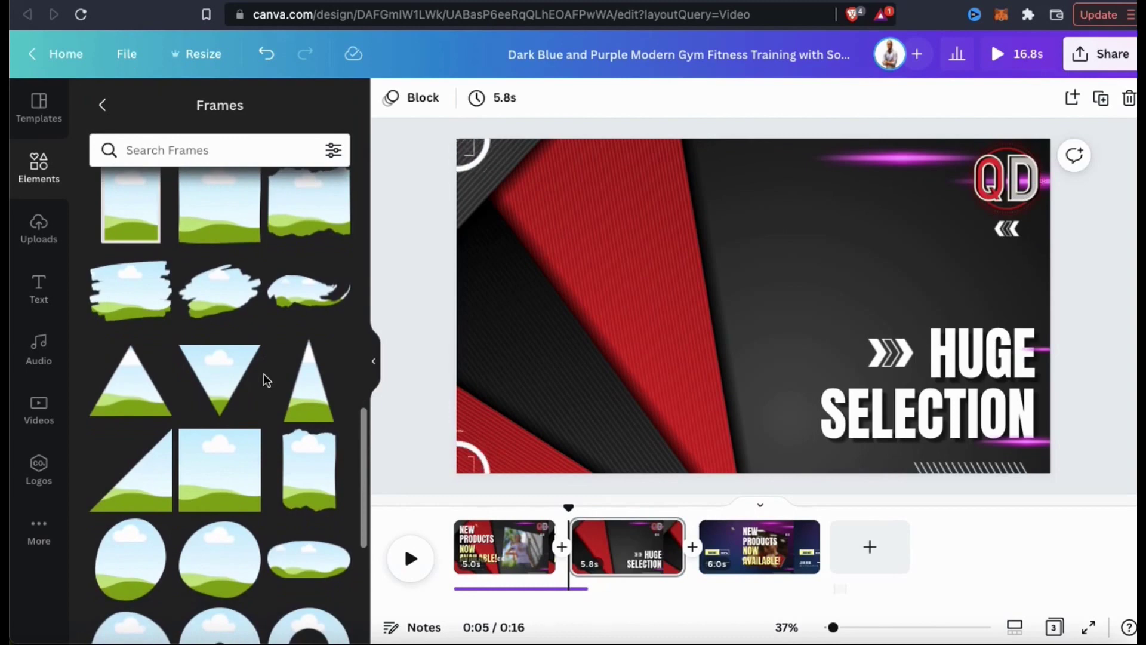
click(134, 307)
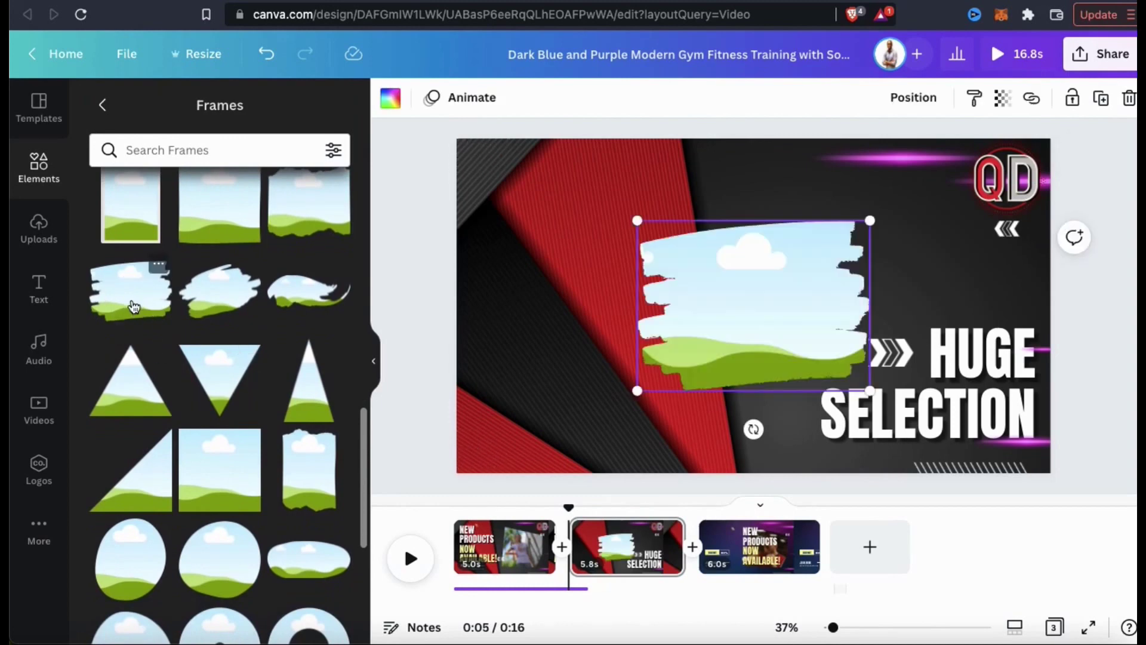
- Enlarge the brush-stroke frame across the left side of the page
mouse_move(637, 219)
mouse_down()
mouse_move(525, 179)
mouse_move(519, 197)
mouse_move(530, 143)
mouse_up()
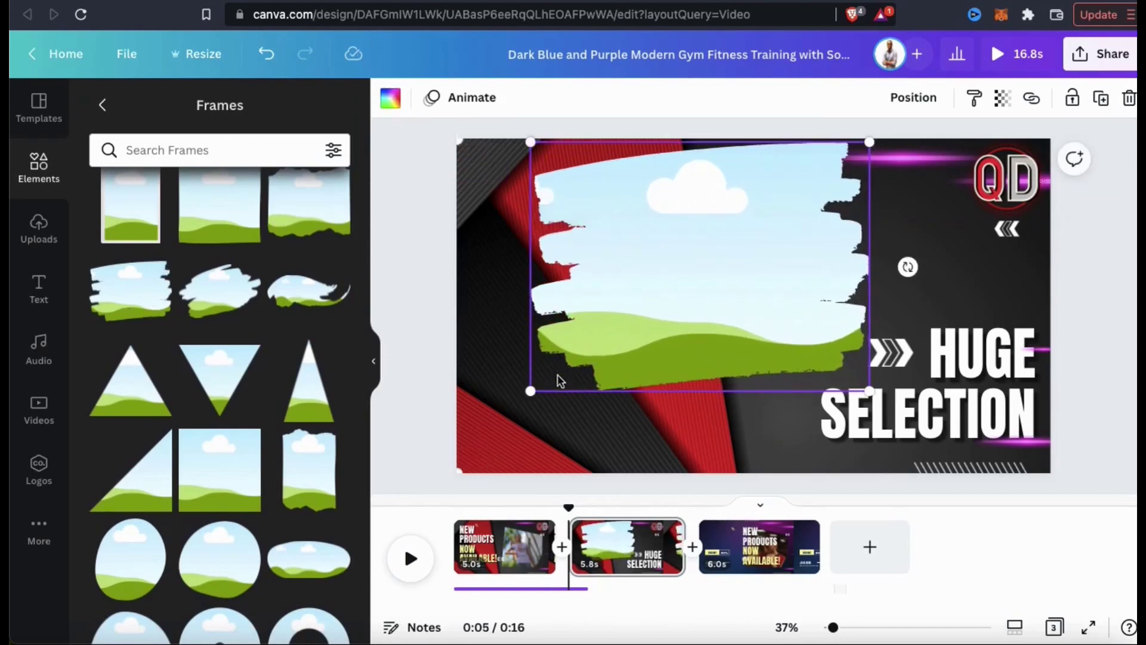
drag(529, 391, 490, 421)
drag(687, 310, 674, 325)
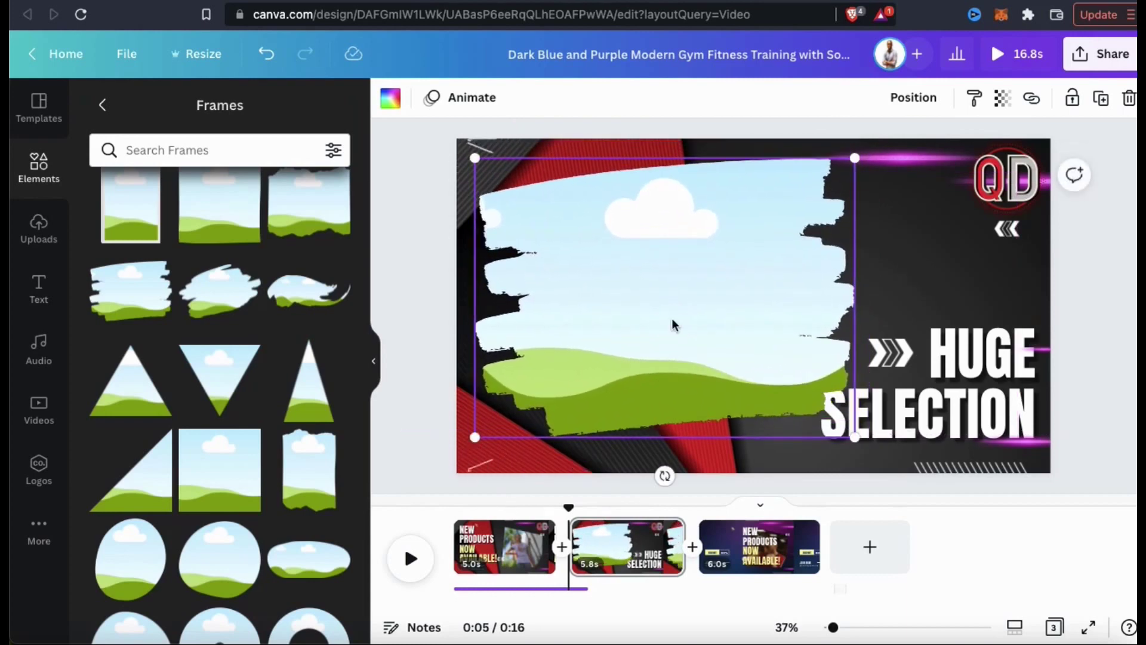
- Send the frame back three layers so it sits behind the HUGE SELECTION text
click(900, 100)
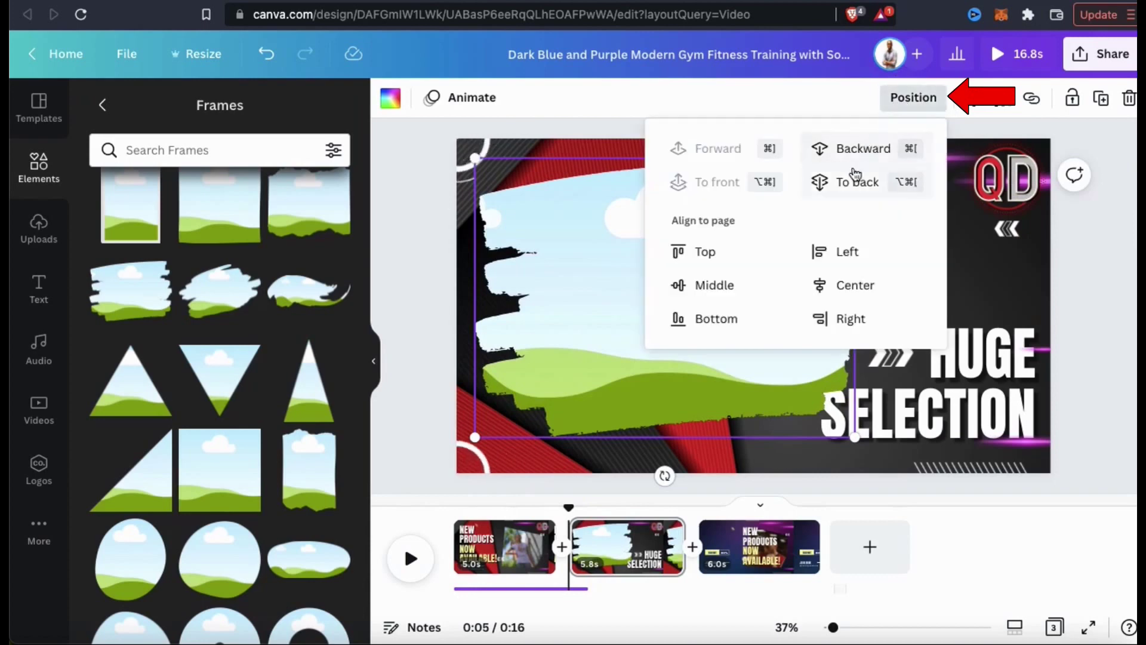
click(859, 157)
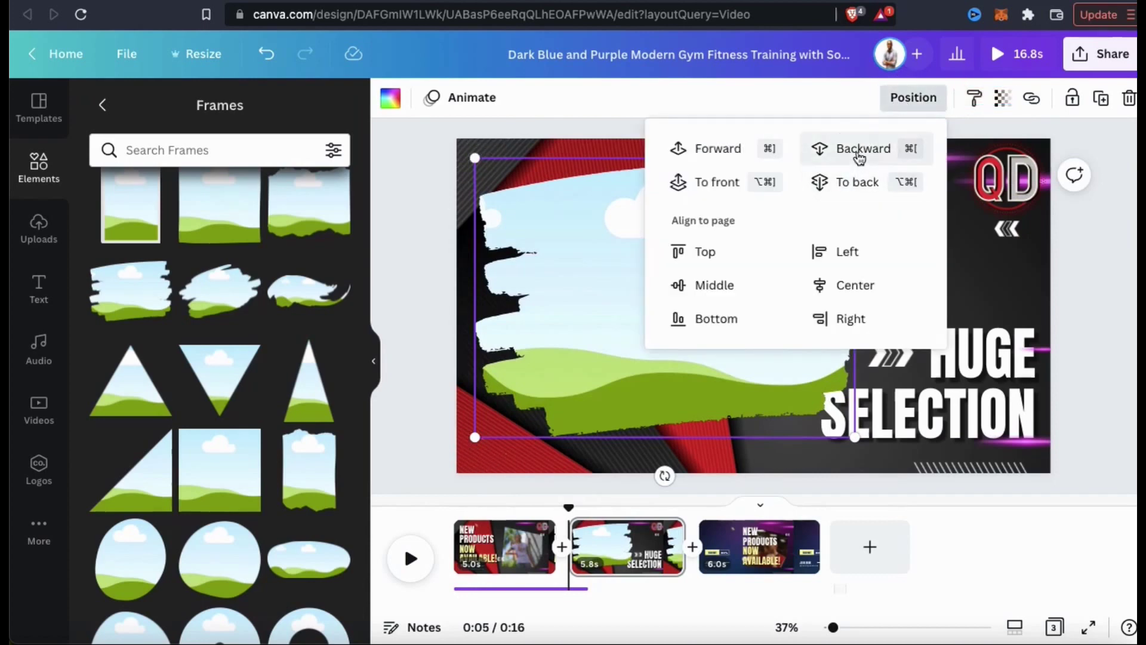
click(860, 156)
click(859, 154)
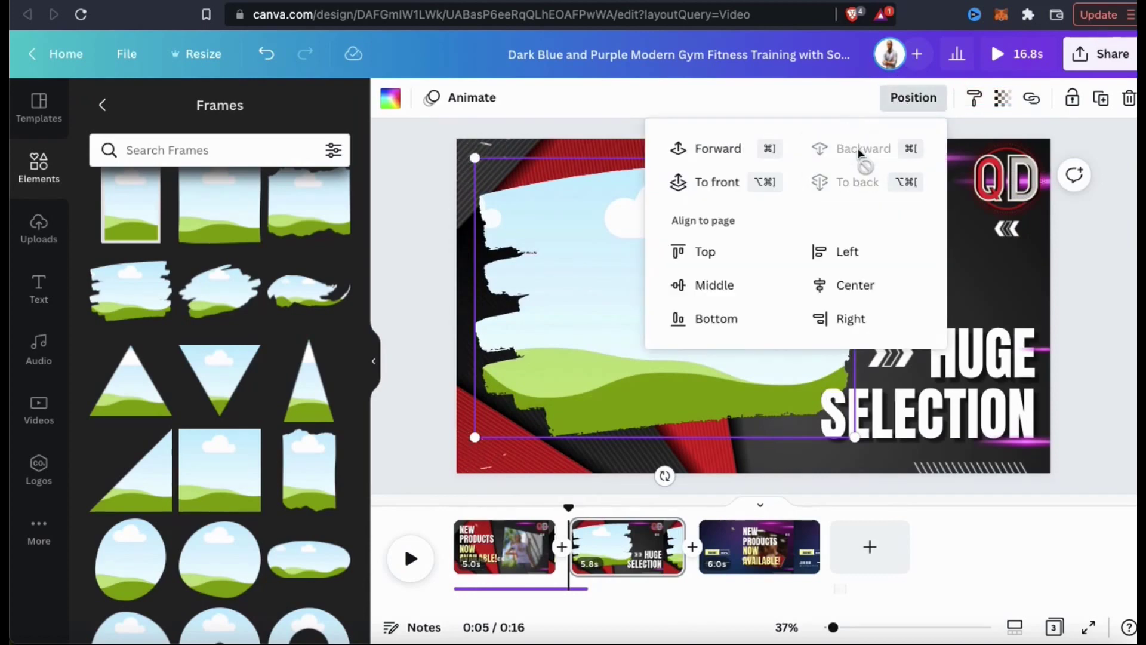
click(421, 289)
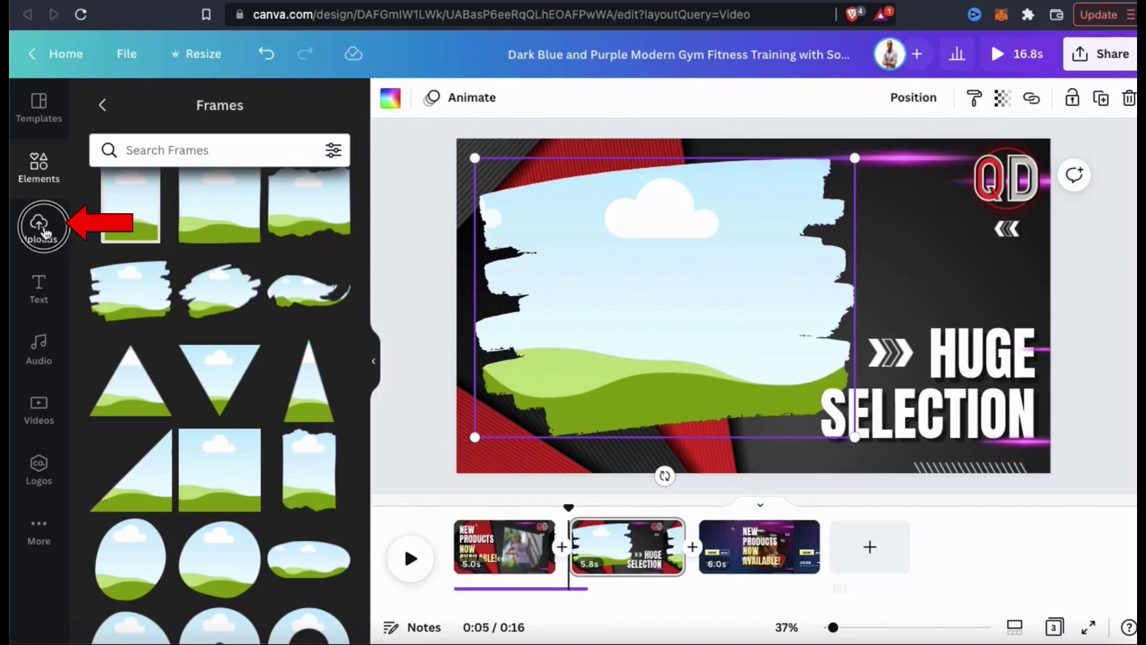
- Upload the hoodie video and place it inside the brush-stroke frame
click(38, 225)
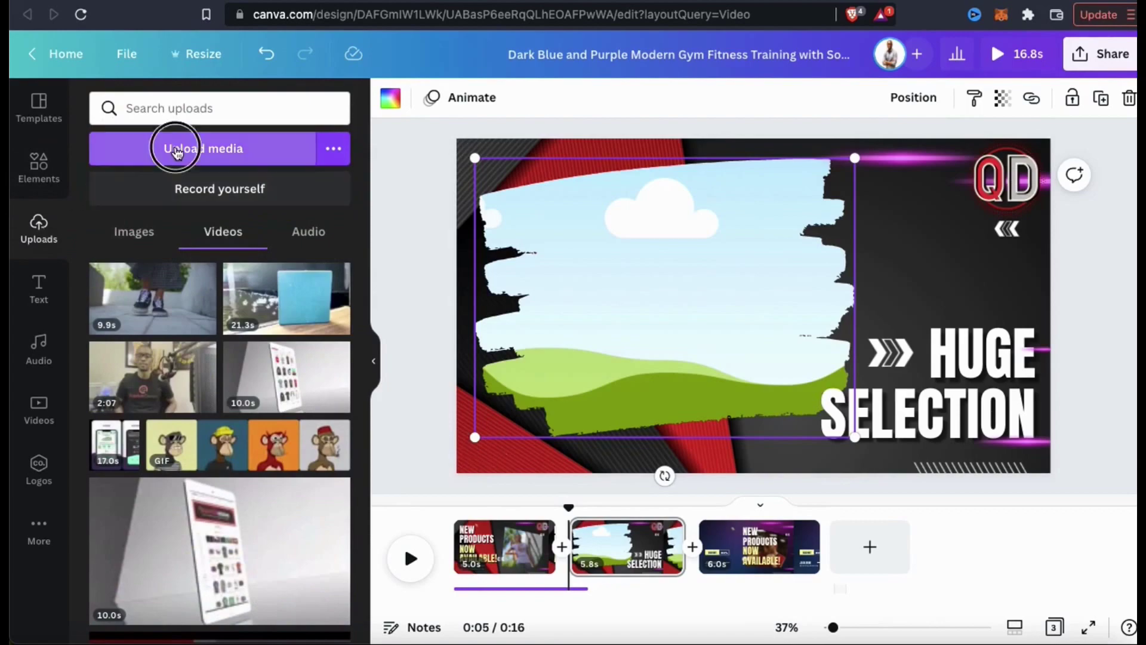
click(174, 150)
double_click(430, 225)
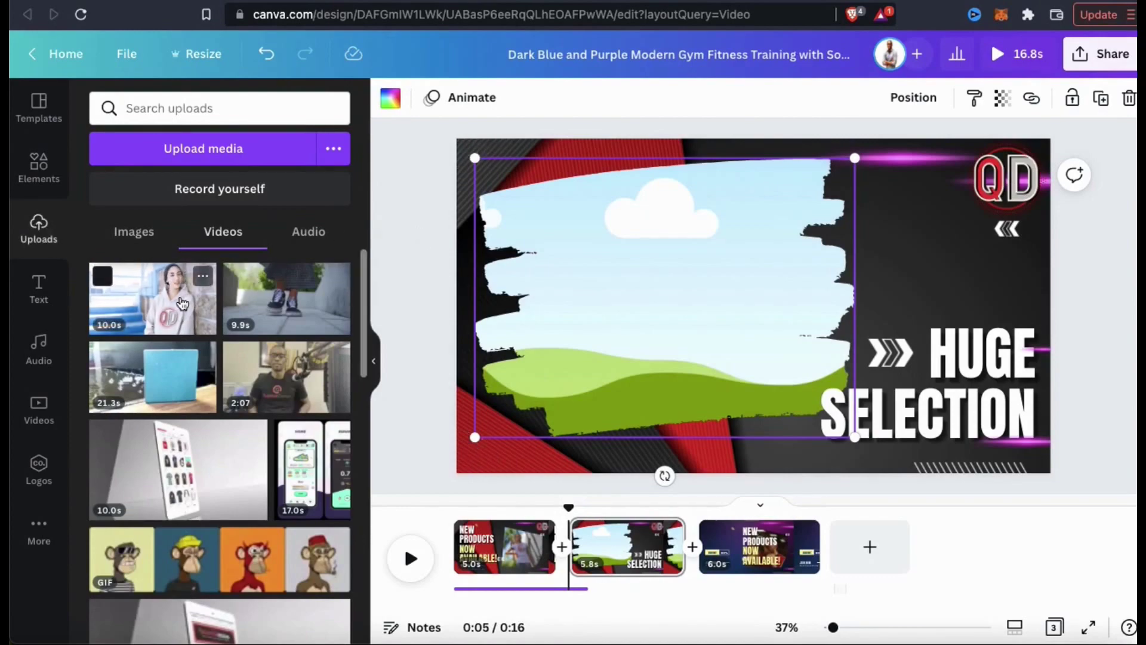
click(219, 294)
drag(218, 295, 540, 252)
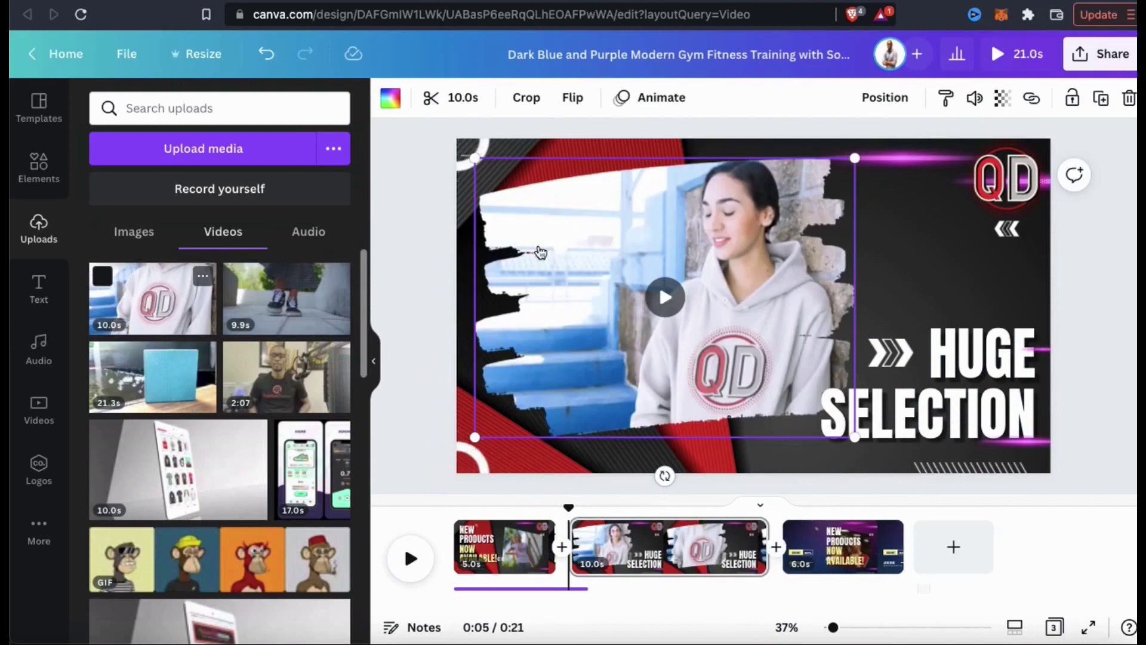
click(1082, 366)
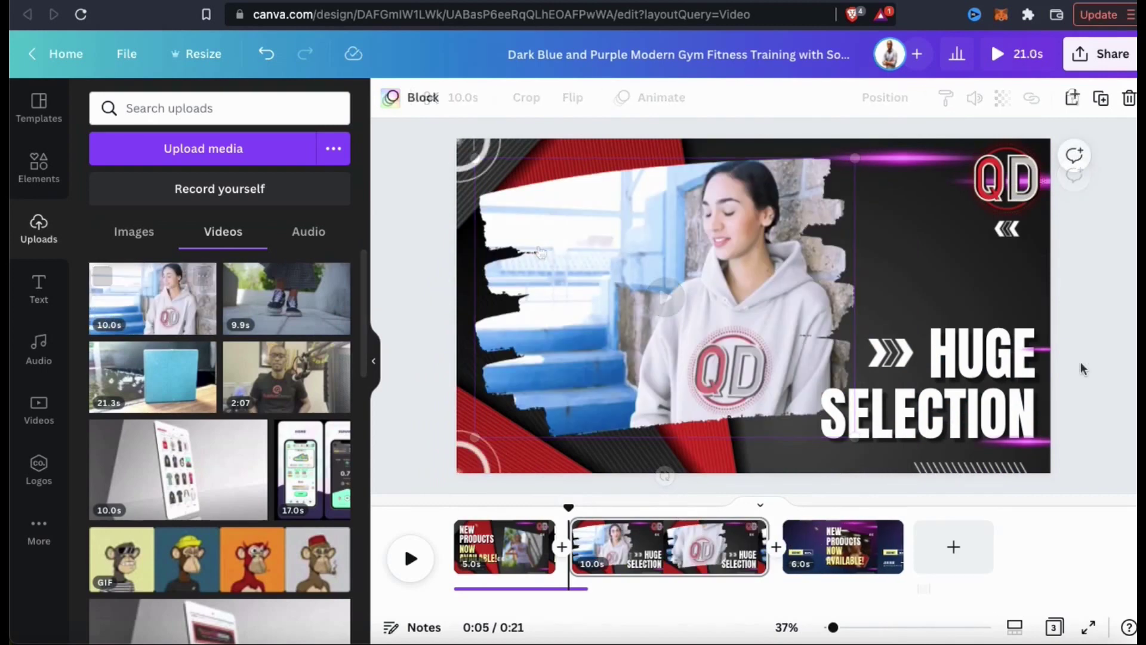
- Trim the framed hoodie clip to 6.6s, bringing the video to 17.7 seconds
click(588, 289)
click(463, 98)
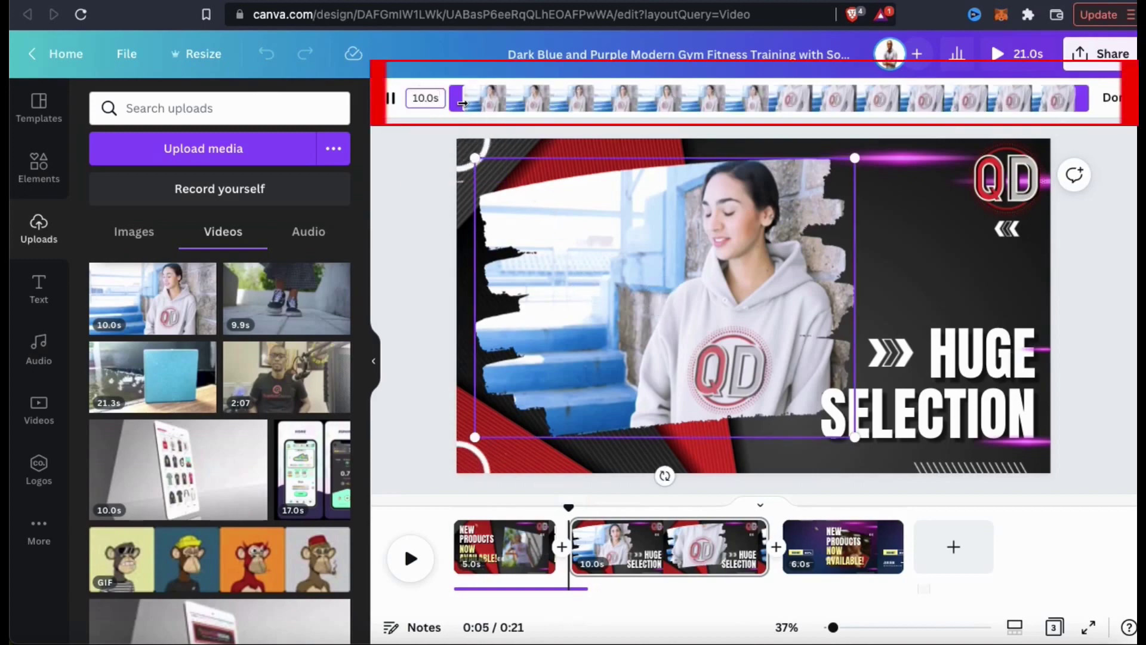
drag(462, 103, 555, 99)
drag(1087, 98, 980, 98)
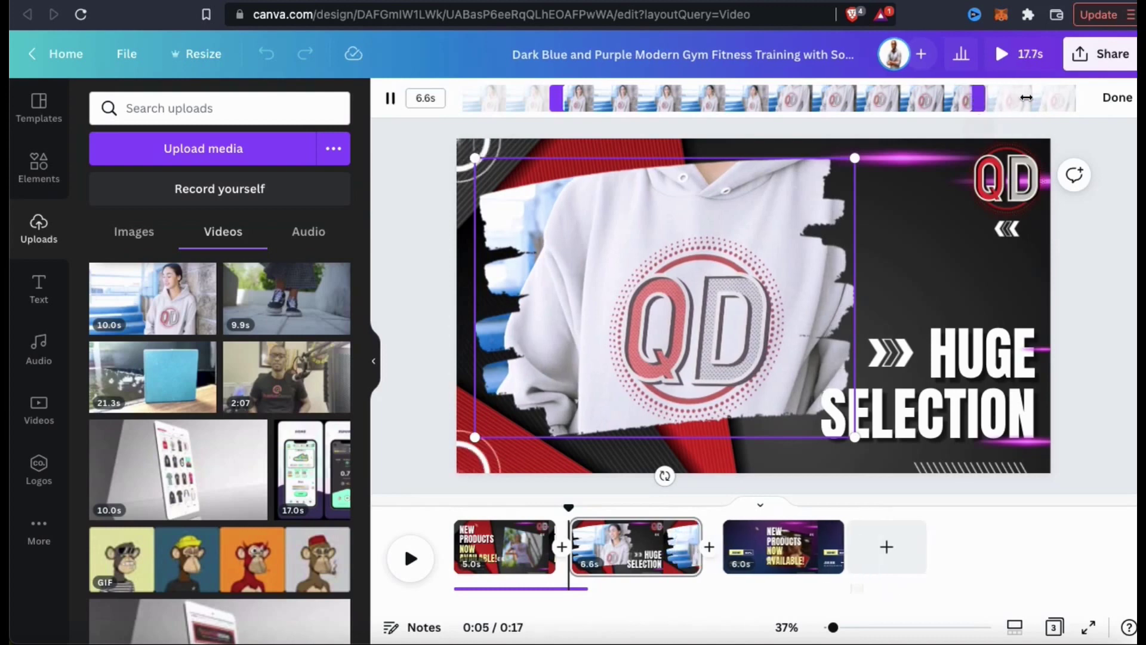
click(1099, 102)
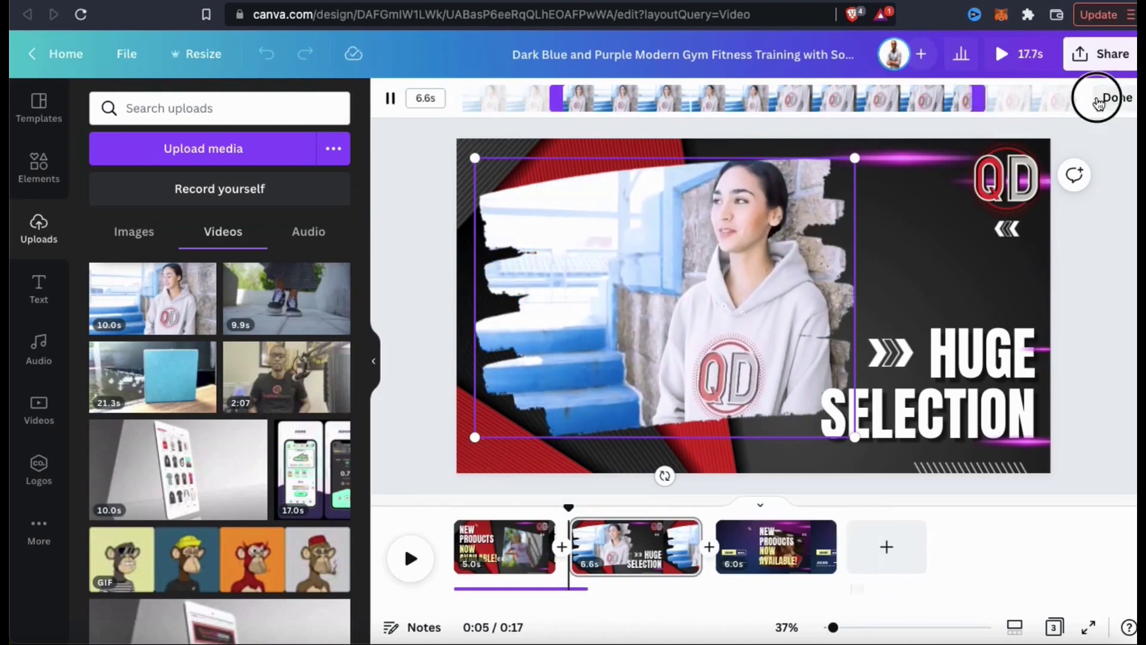
click(1065, 279)
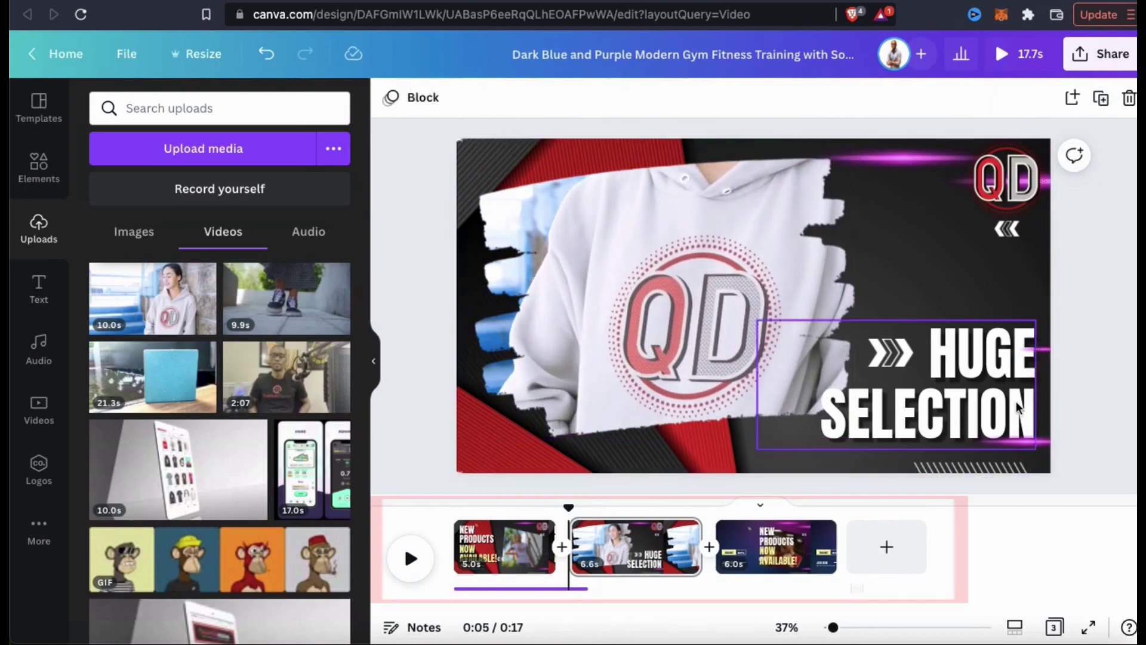
- Delete page 3 and put a copy of the NEW PRODUCTS page at the end
right_click(772, 557)
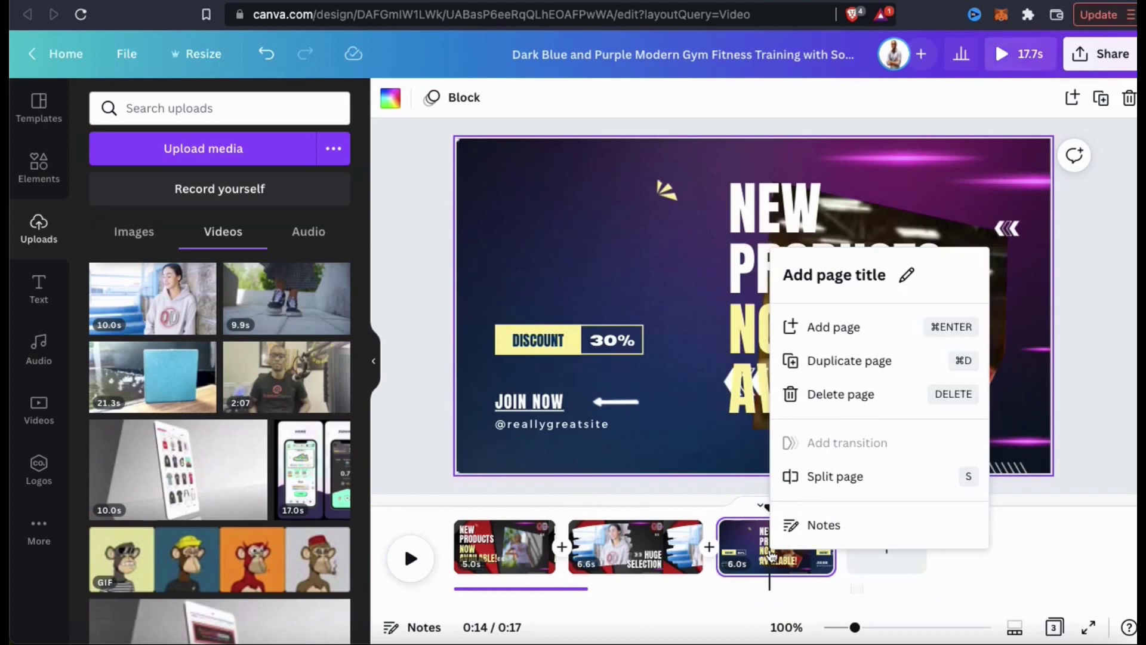
click(826, 397)
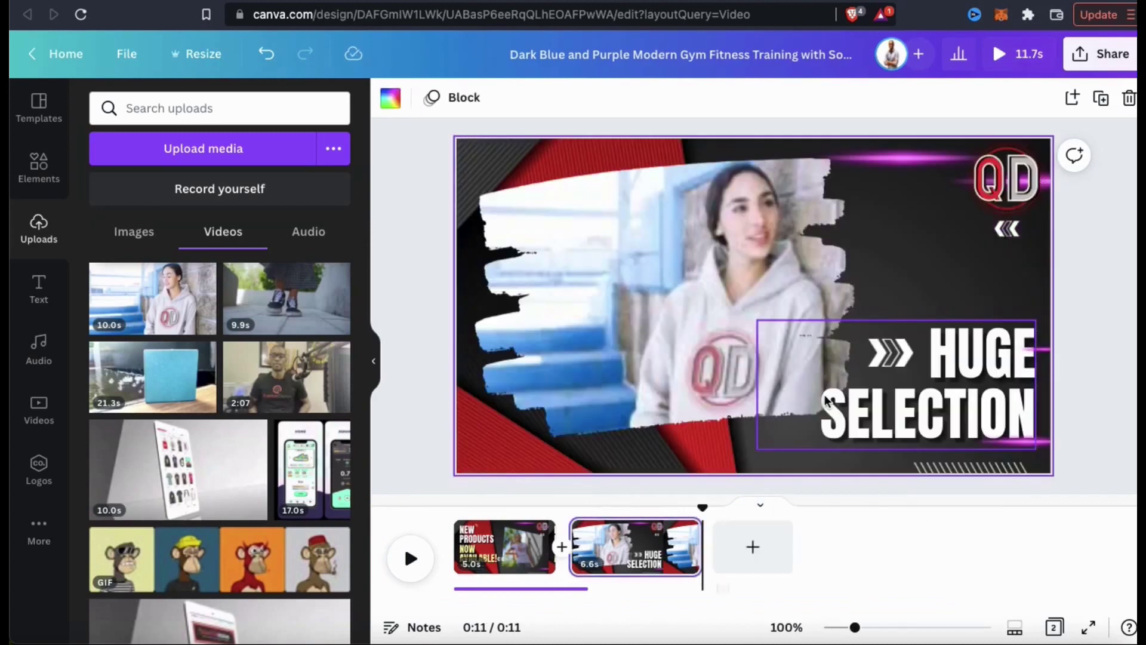
right_click(514, 546)
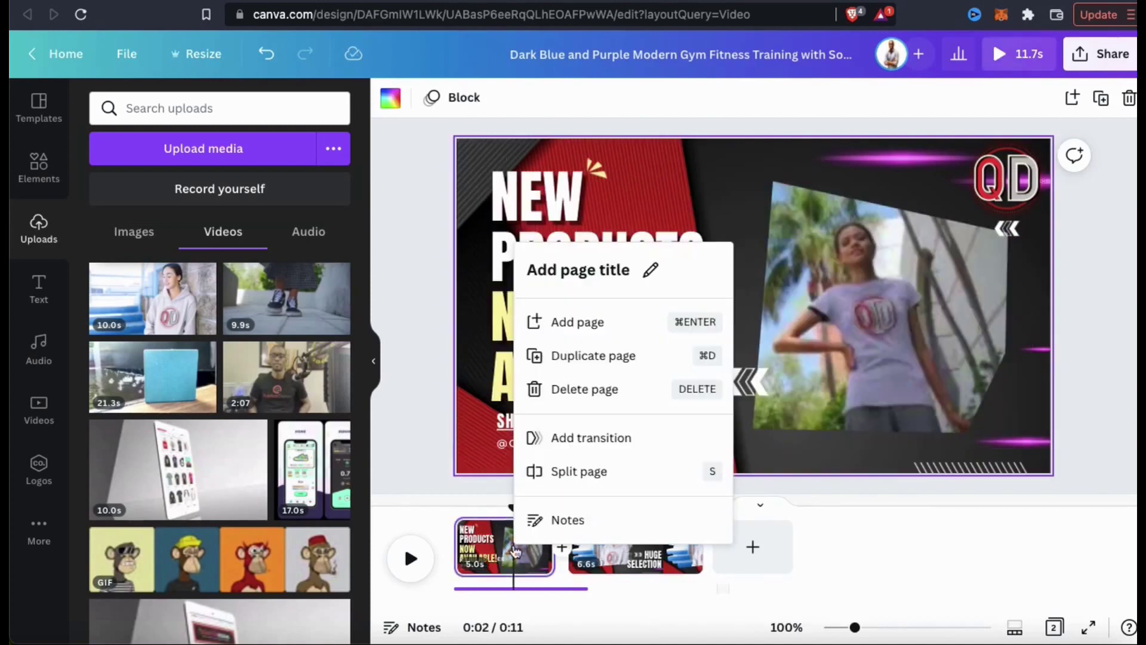
click(580, 360)
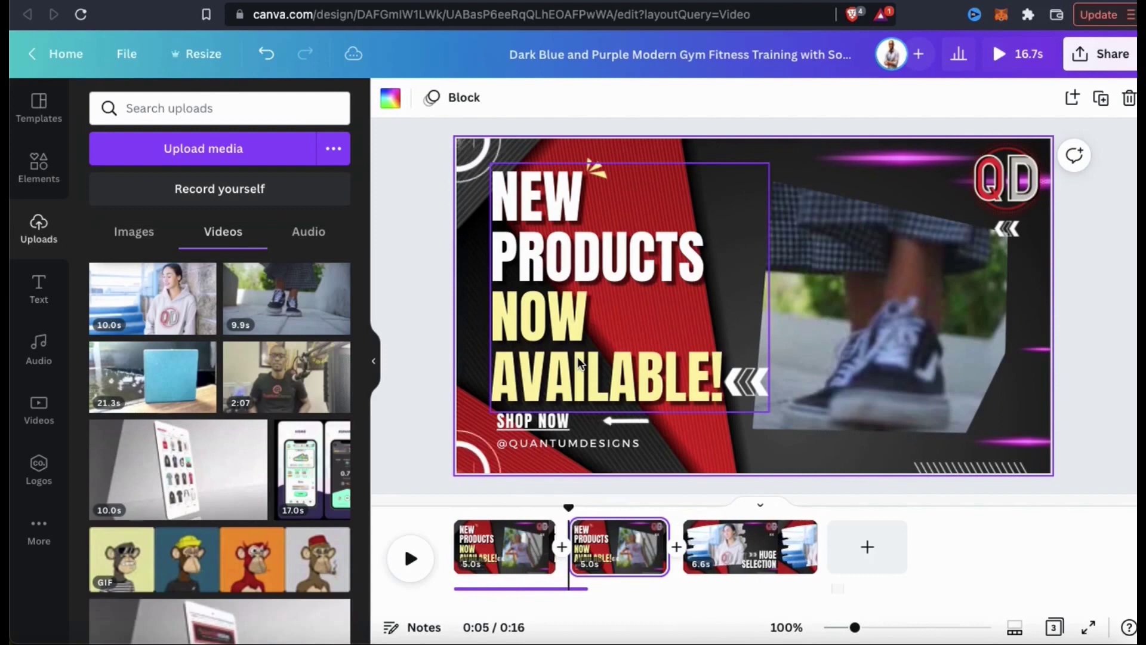
drag(604, 543, 772, 540)
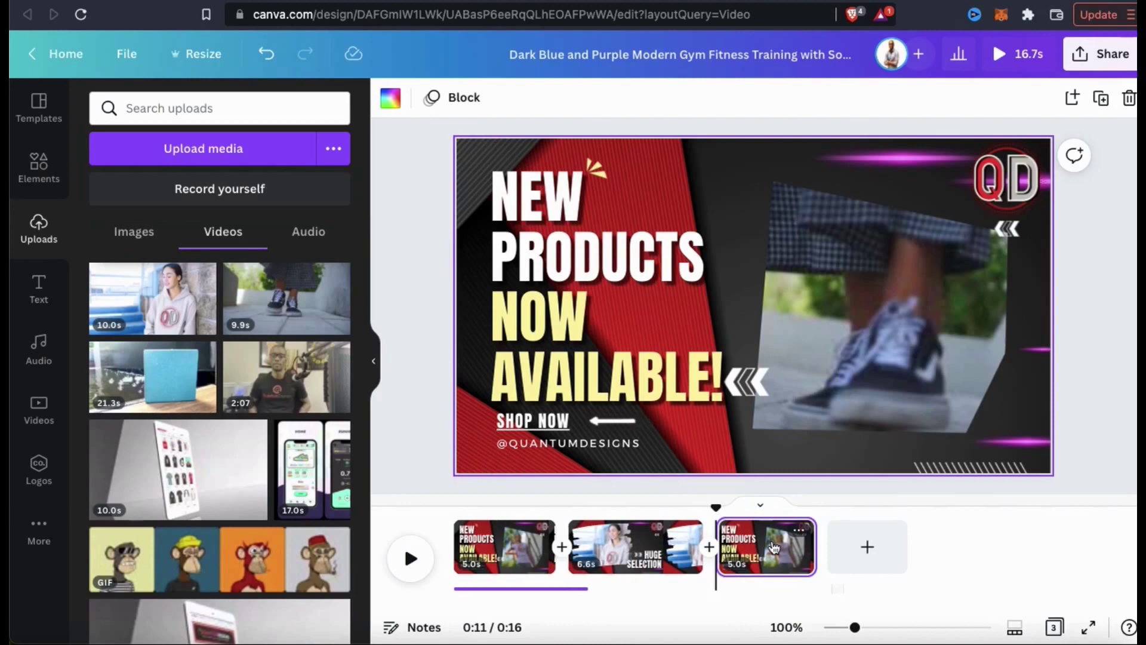
- Remove the shoe video from the copied page and start its headline with 'T-SHIRTS,'
click(888, 397)
key(Delete)
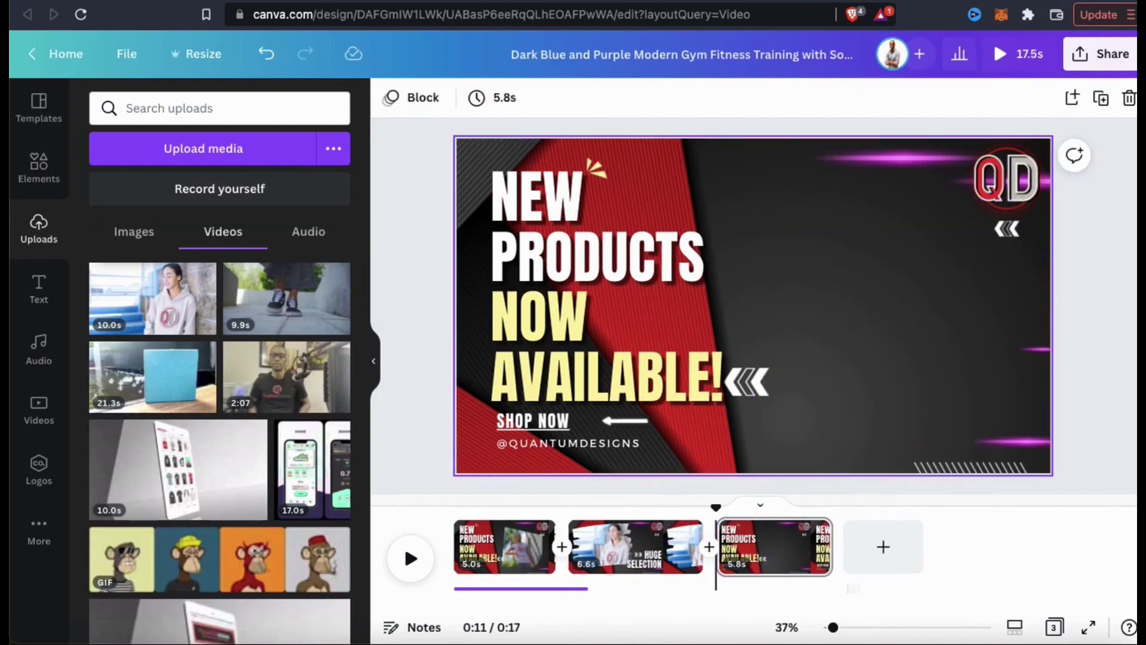
click(639, 296)
double_click(550, 251)
text(T-SHIRTS,)
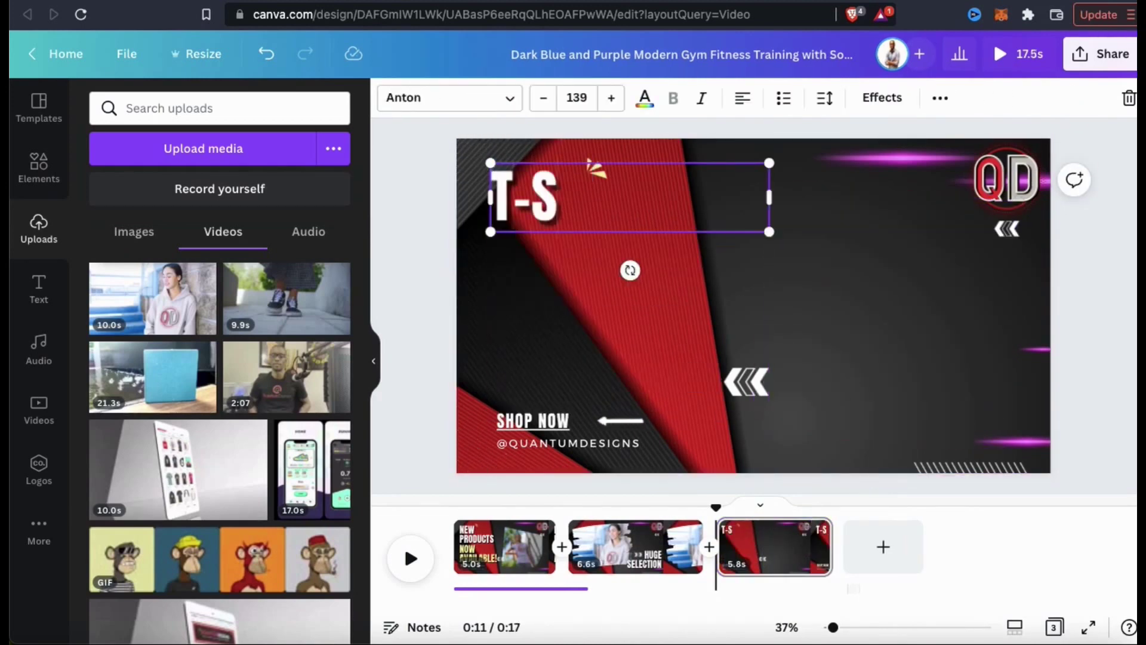
click(847, 258)
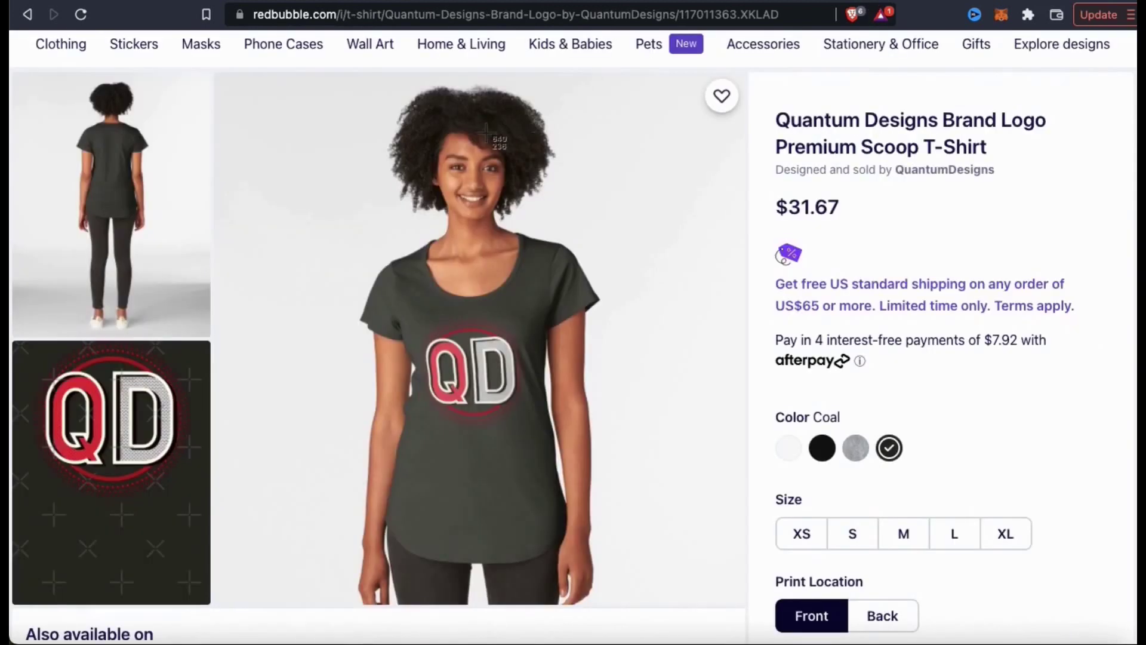
- Screenshot the Redbubble Coal T-shirt photo and drag it into Canva's Uploads
drag(246, 77, 703, 609)
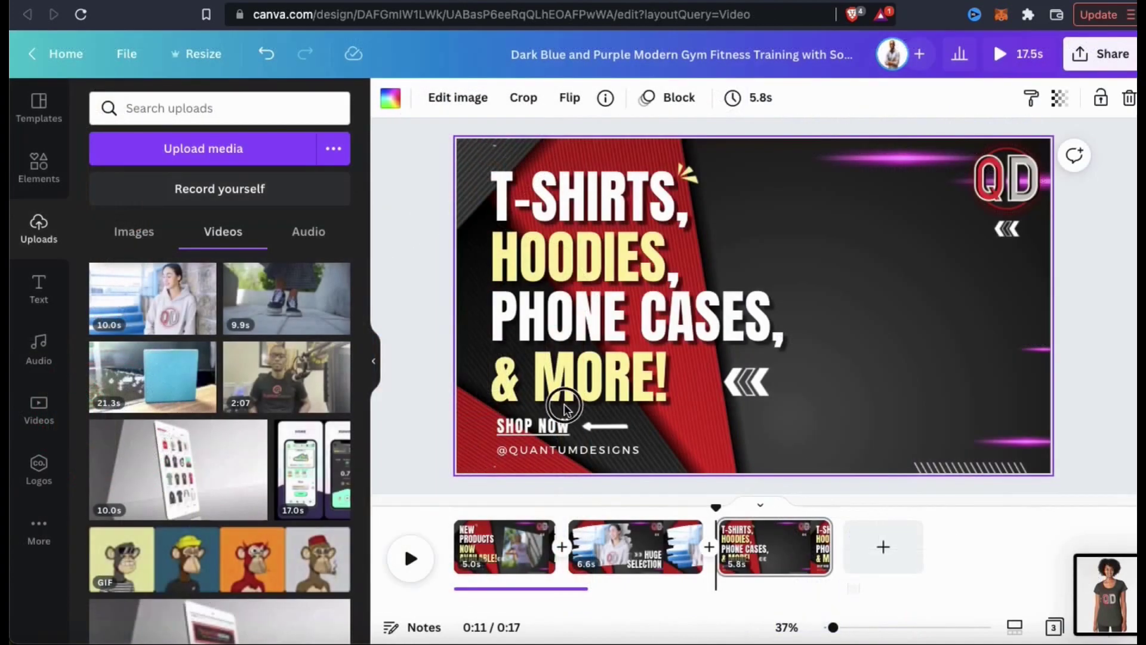
drag(1094, 577, 220, 280)
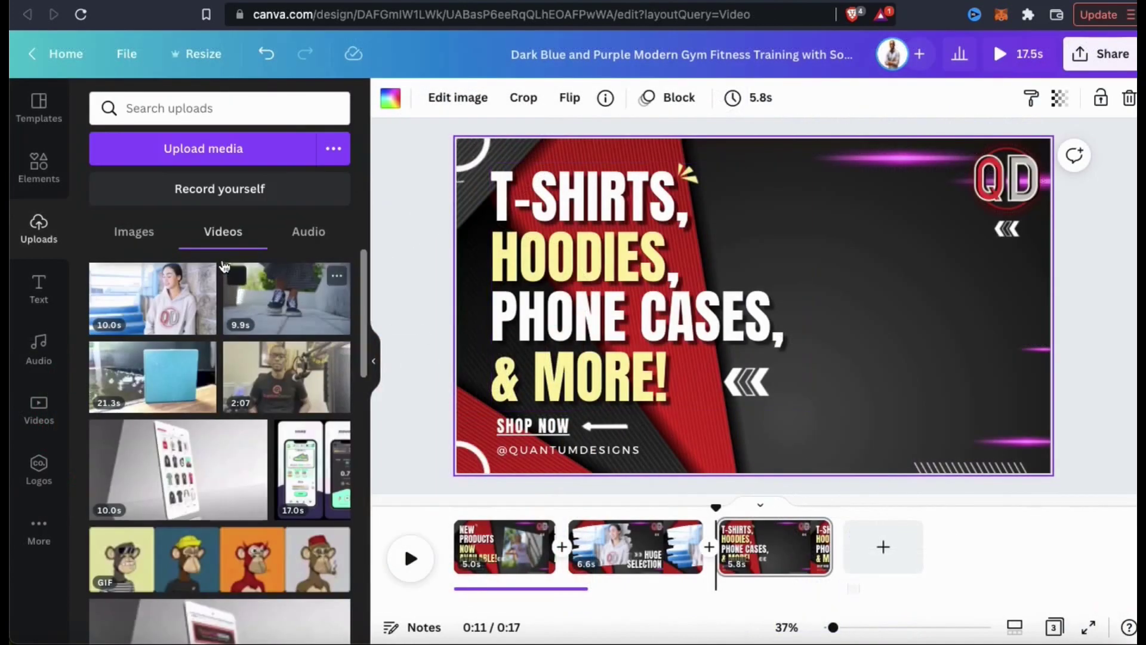
- Add the uploaded T-shirt image to the third page, right of the headline
click(1087, 353)
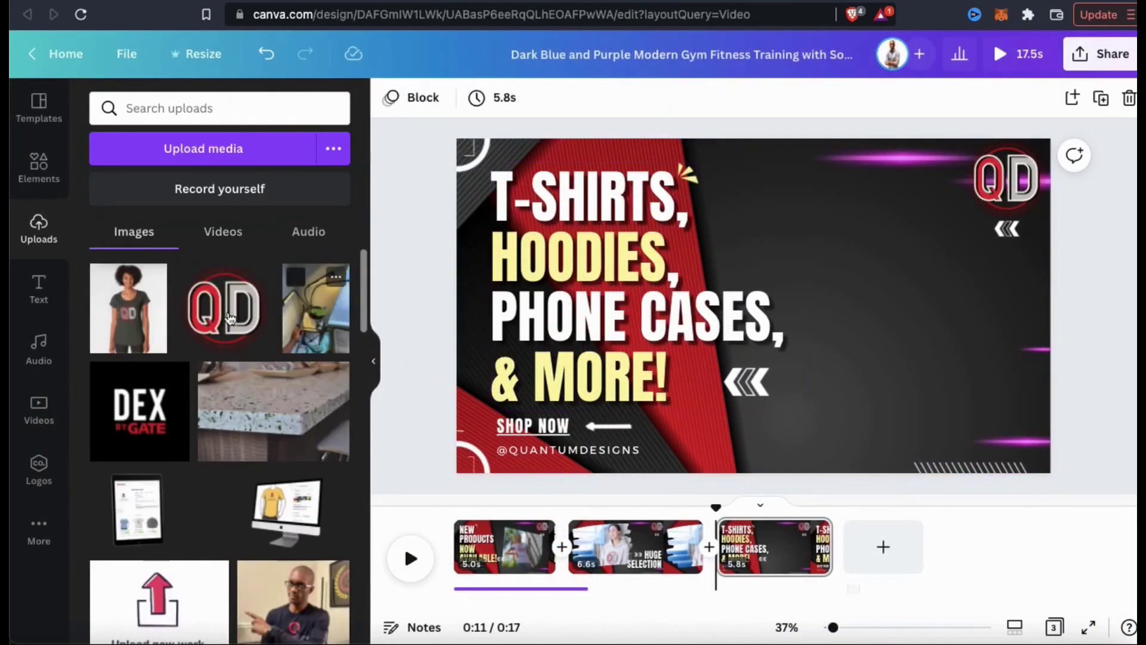
click(127, 317)
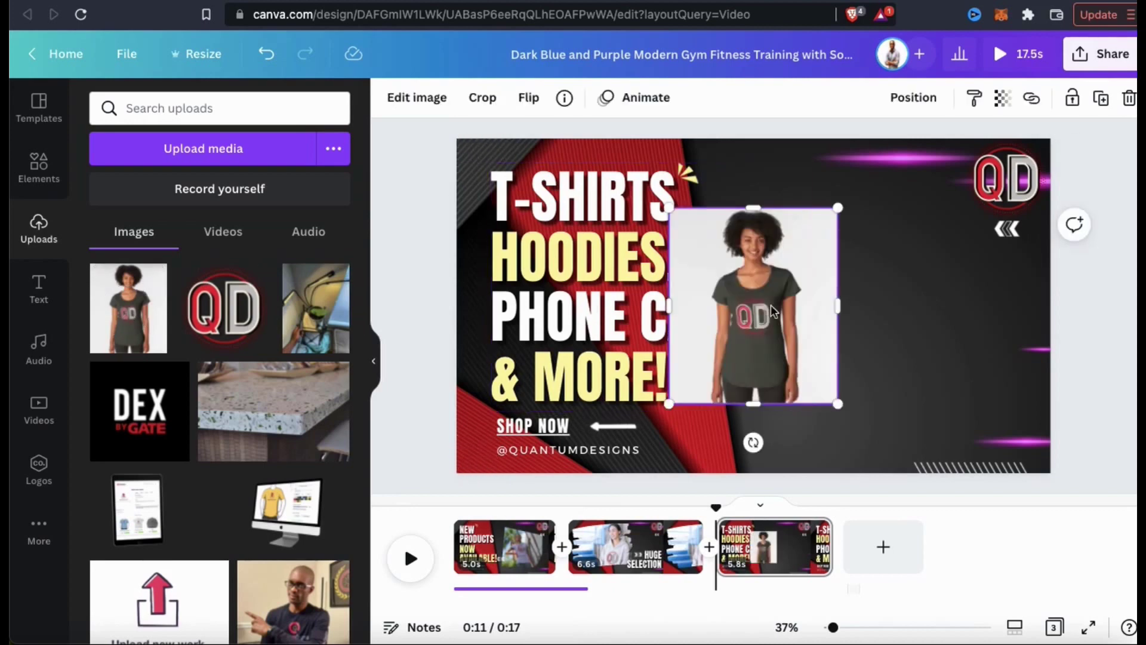
drag(771, 304, 909, 313)
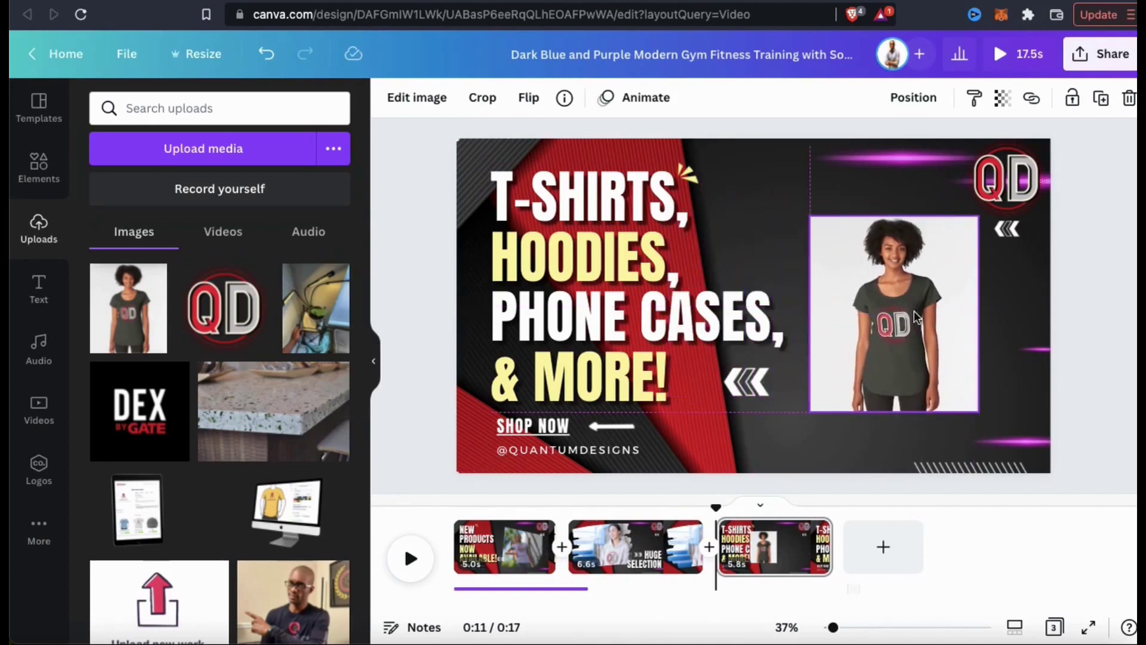
click(835, 260)
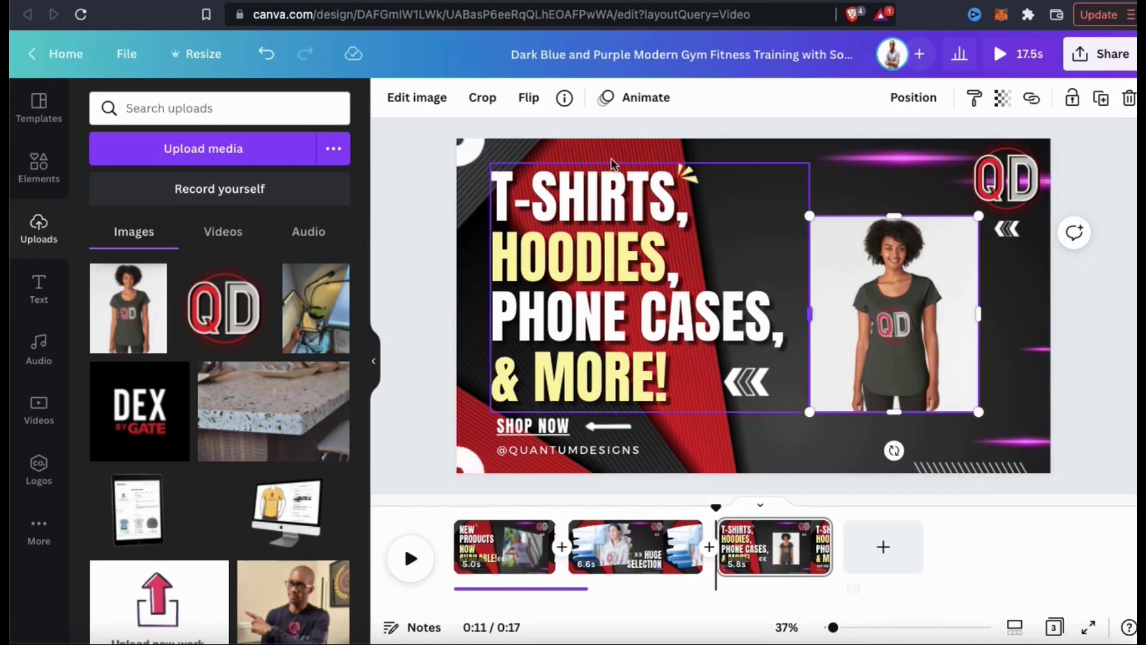
- Remove the background from the T-shirt model photo with BG Remover
click(417, 99)
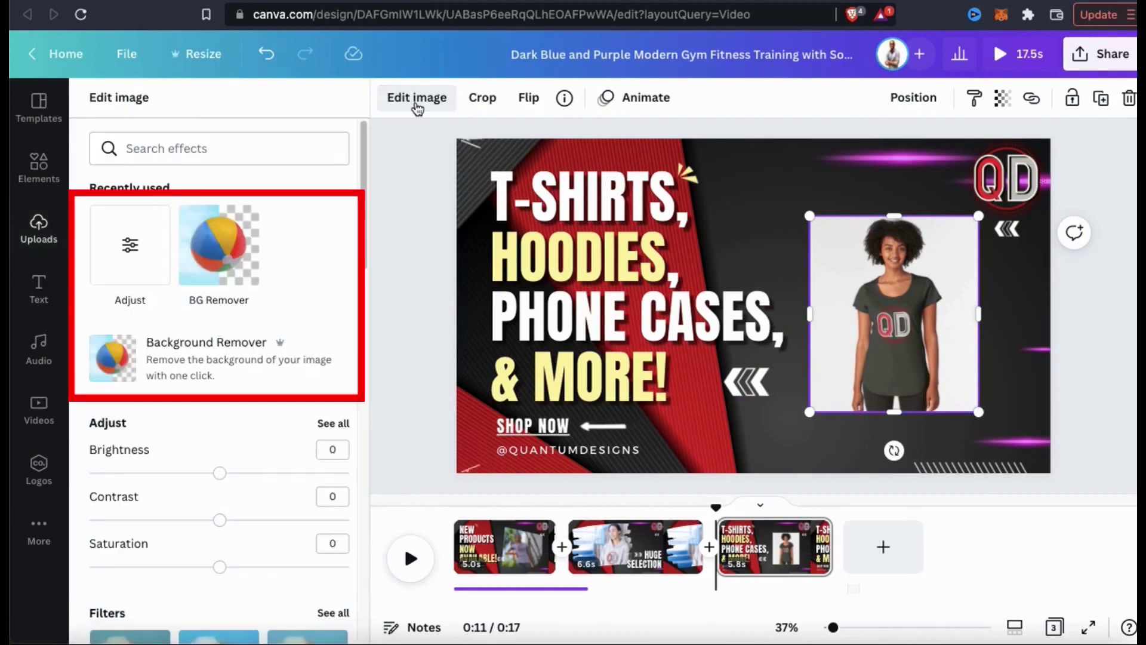
click(215, 263)
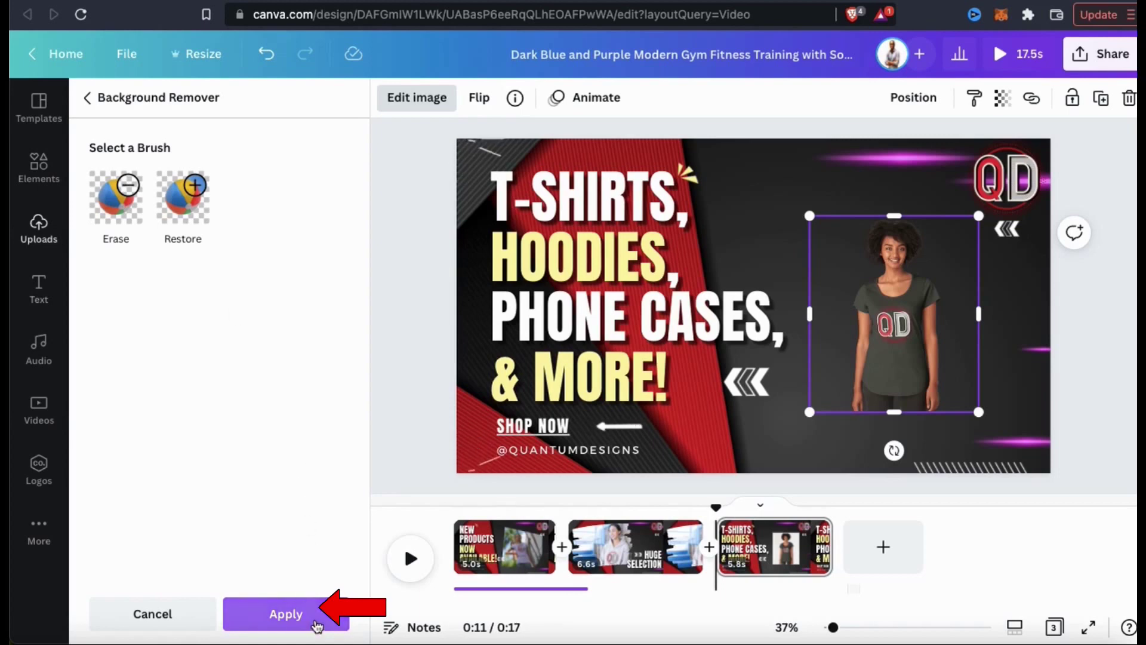
click(314, 621)
- Enlarge the cut-out photo to fill the right half of the page, top to bottom
drag(809, 412, 750, 478)
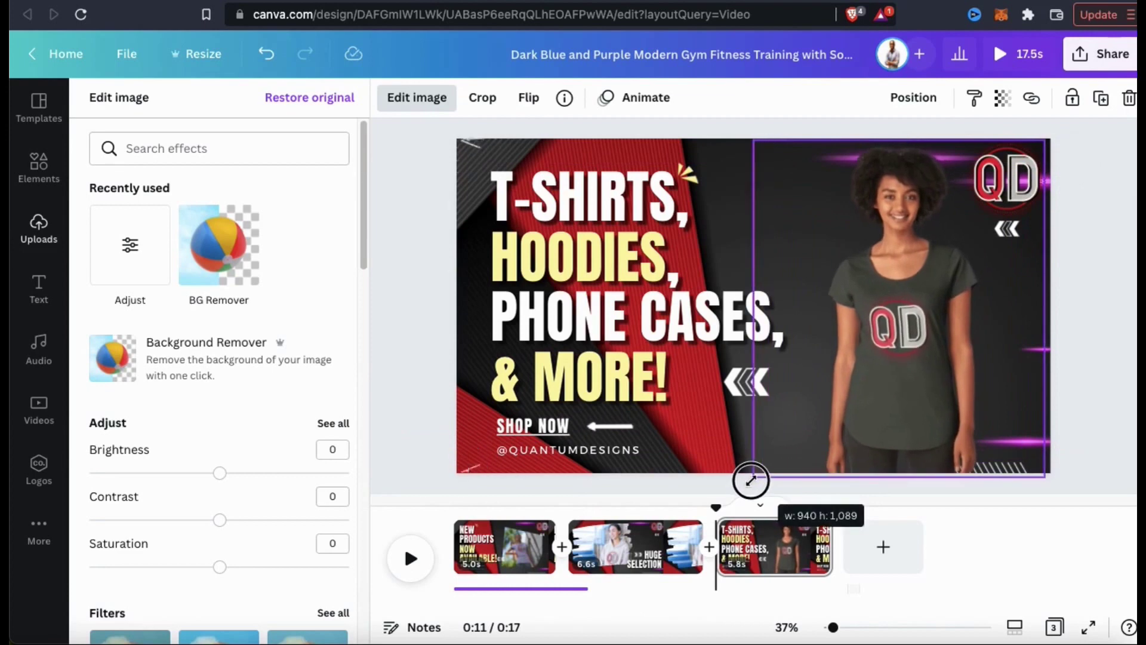
drag(900, 442, 881, 454)
drag(754, 177, 719, 147)
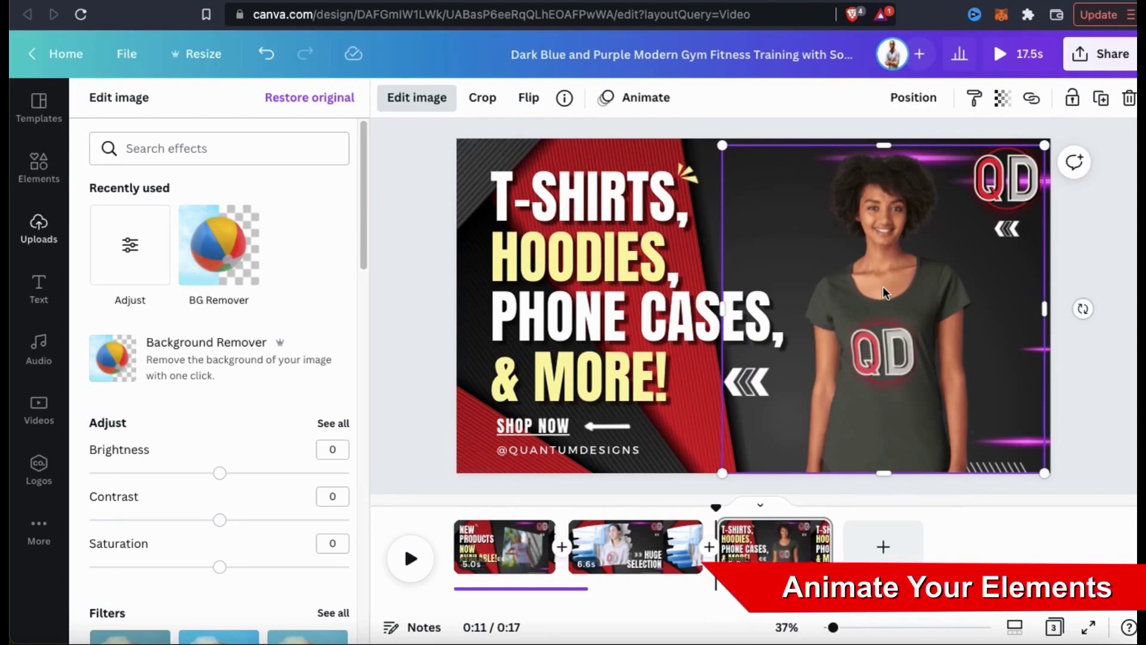
click(645, 107)
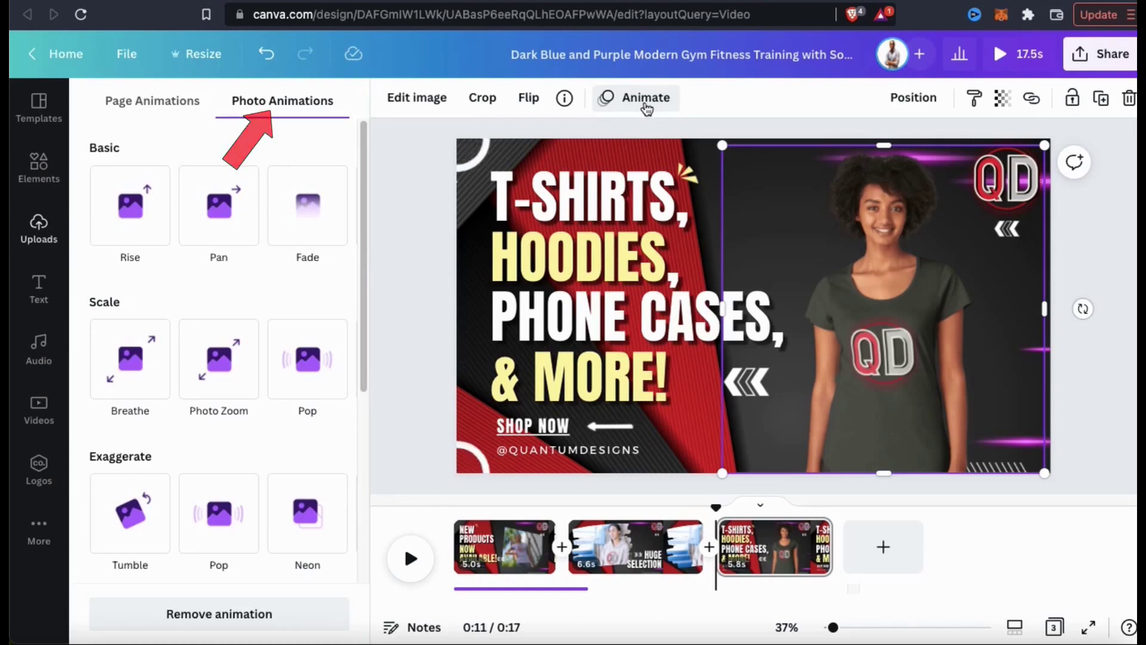
- Animate the cut-out T-shirt photo with Photo Zoom after previewing Pan
click(221, 219)
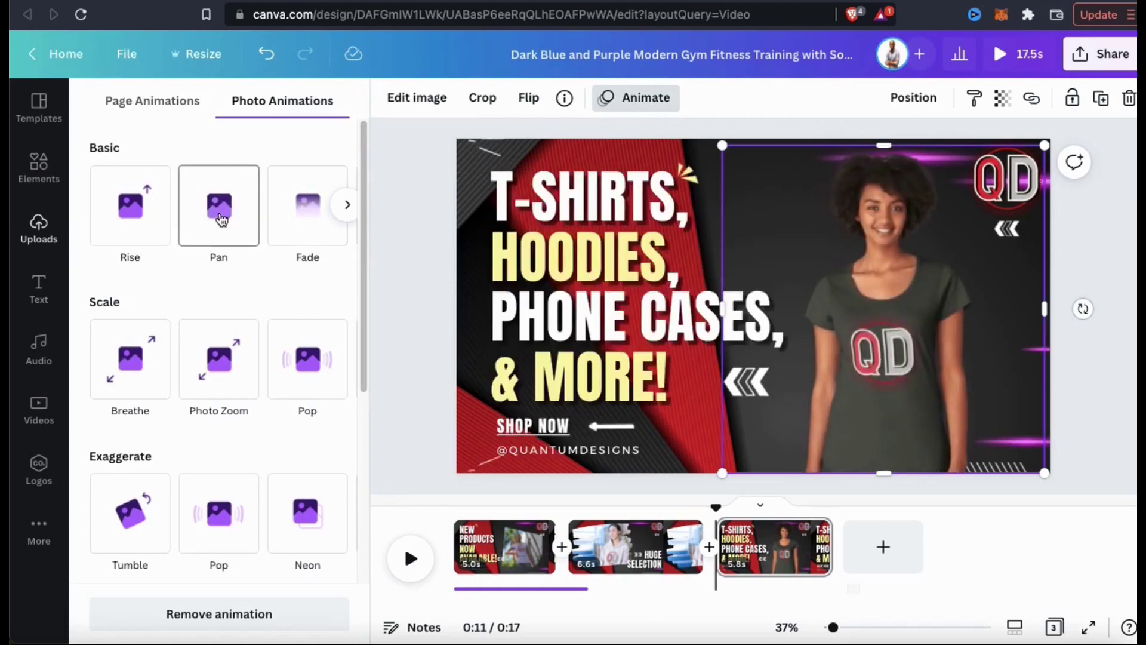
click(218, 365)
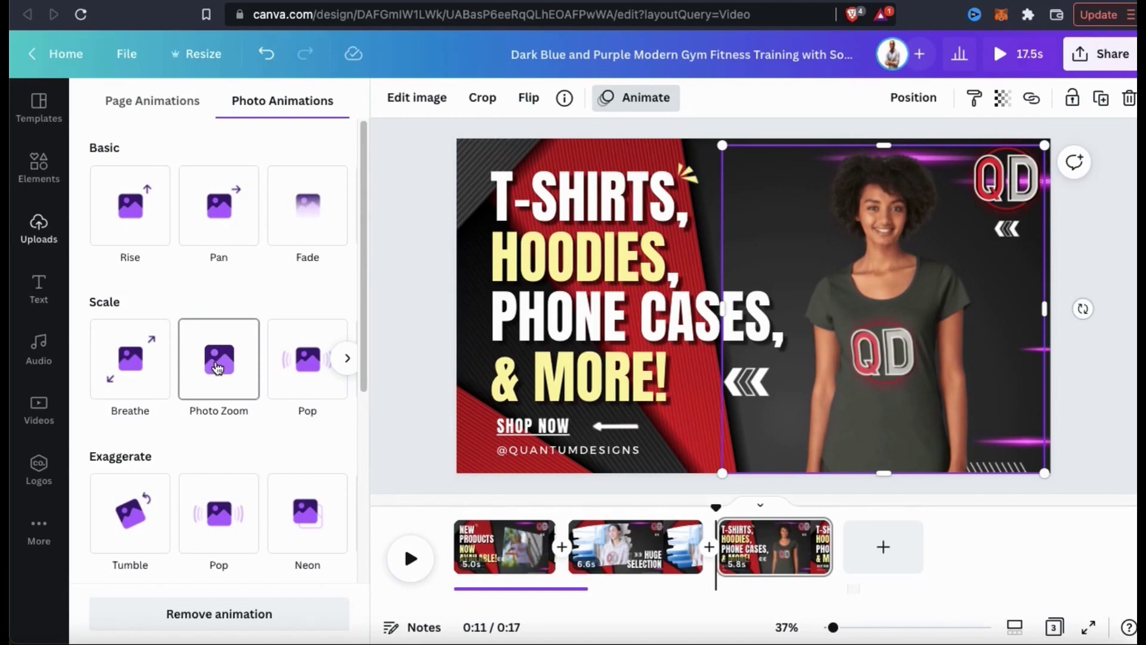
click(207, 379)
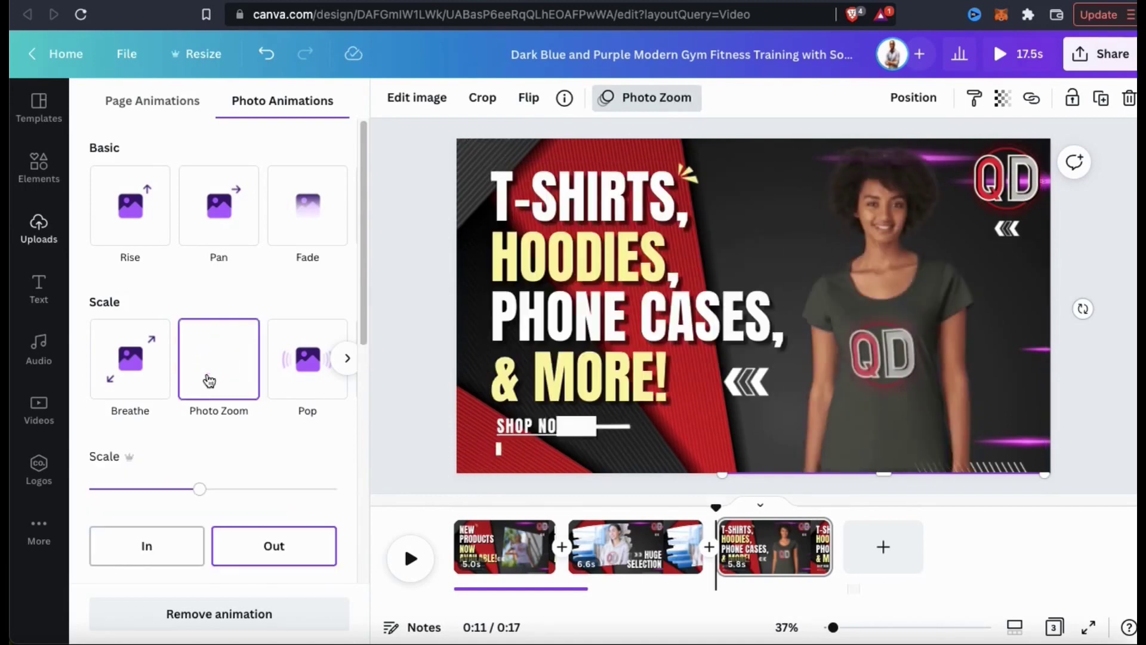
key(Escape)
click(1076, 264)
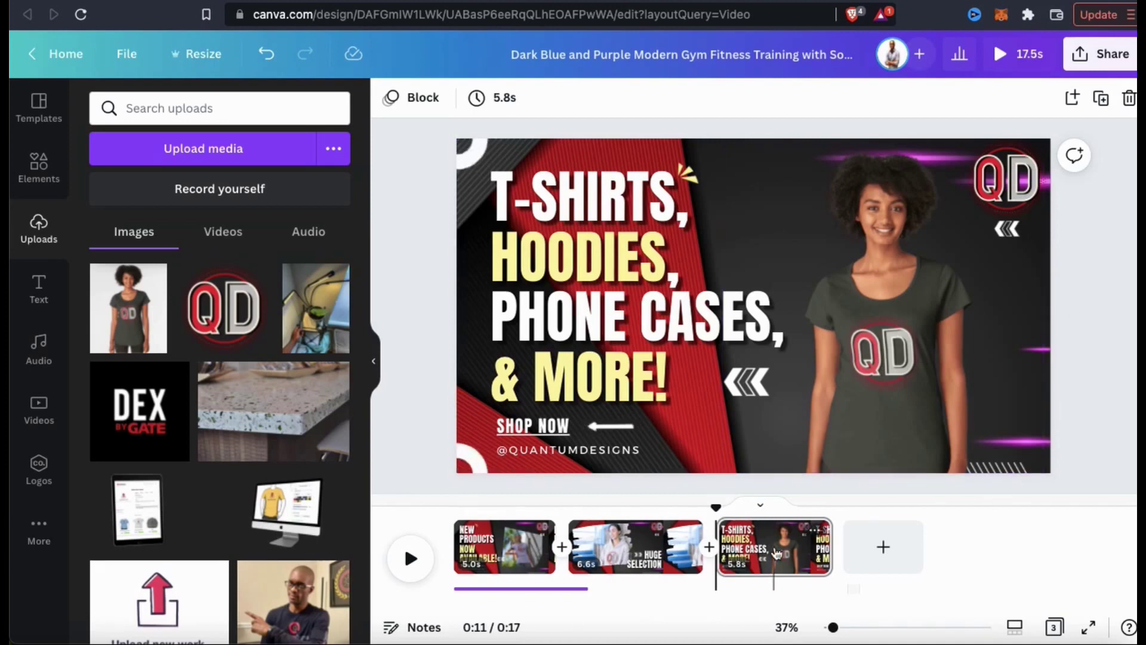
right_click(775, 552)
- Duplicate the third page, retype the headline as VISIT QUANTUM DESIGNS TODAY!, and move it lower
click(829, 356)
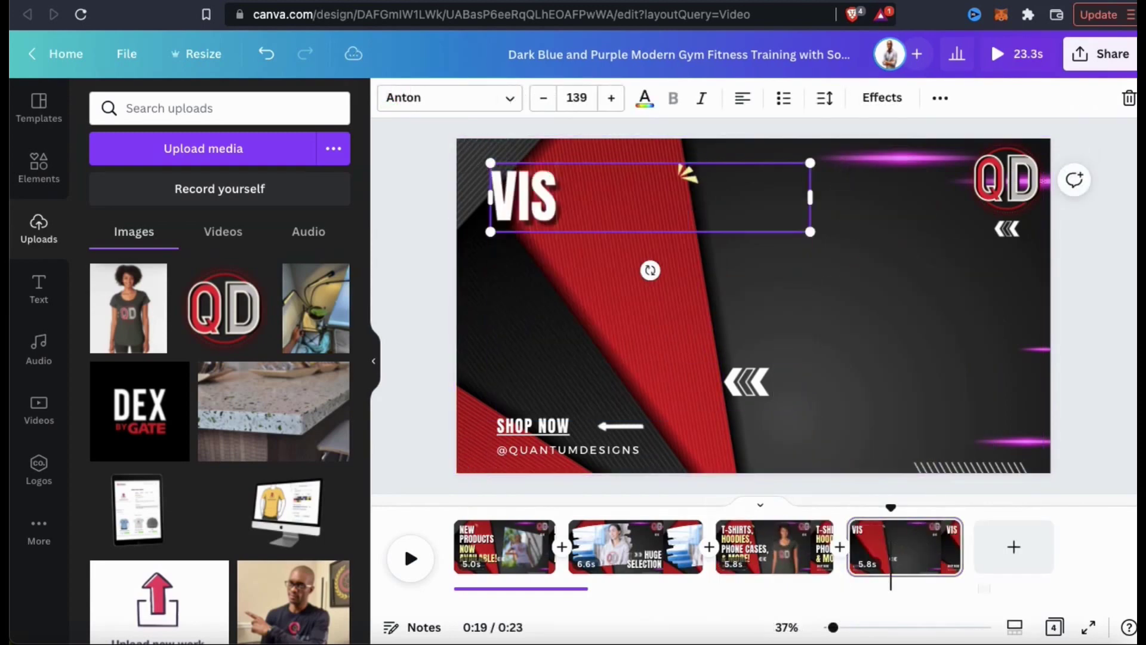
text(IT QUANTUM DESIGNS TODAY!)
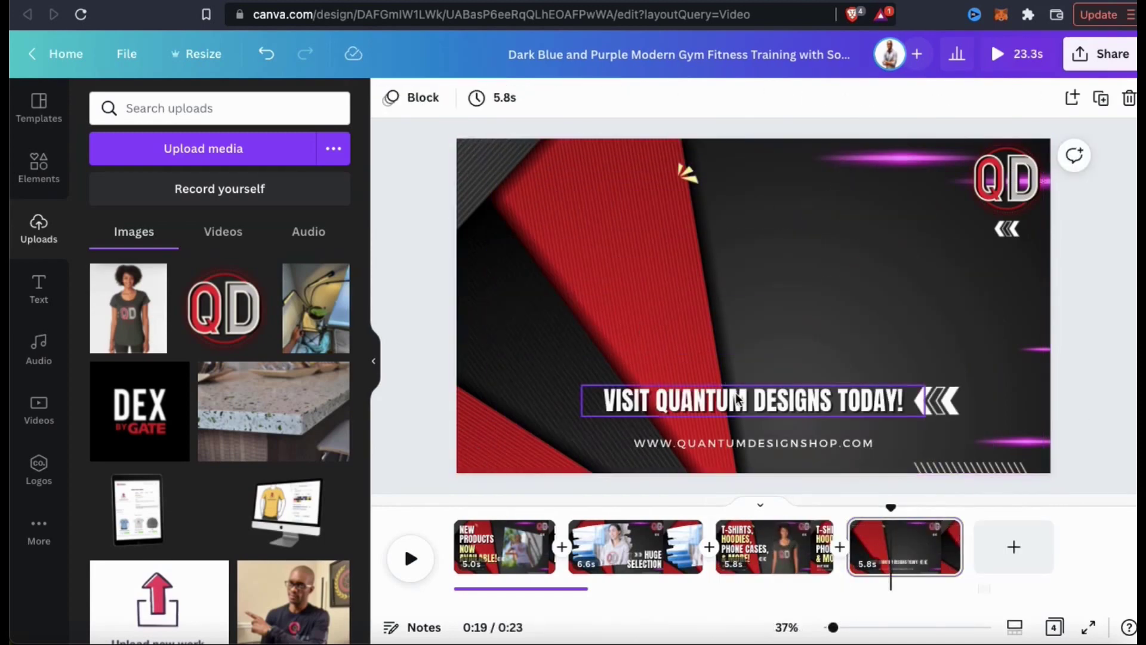
click(739, 399)
drag(738, 399, 863, 410)
click(822, 411)
click(788, 336)
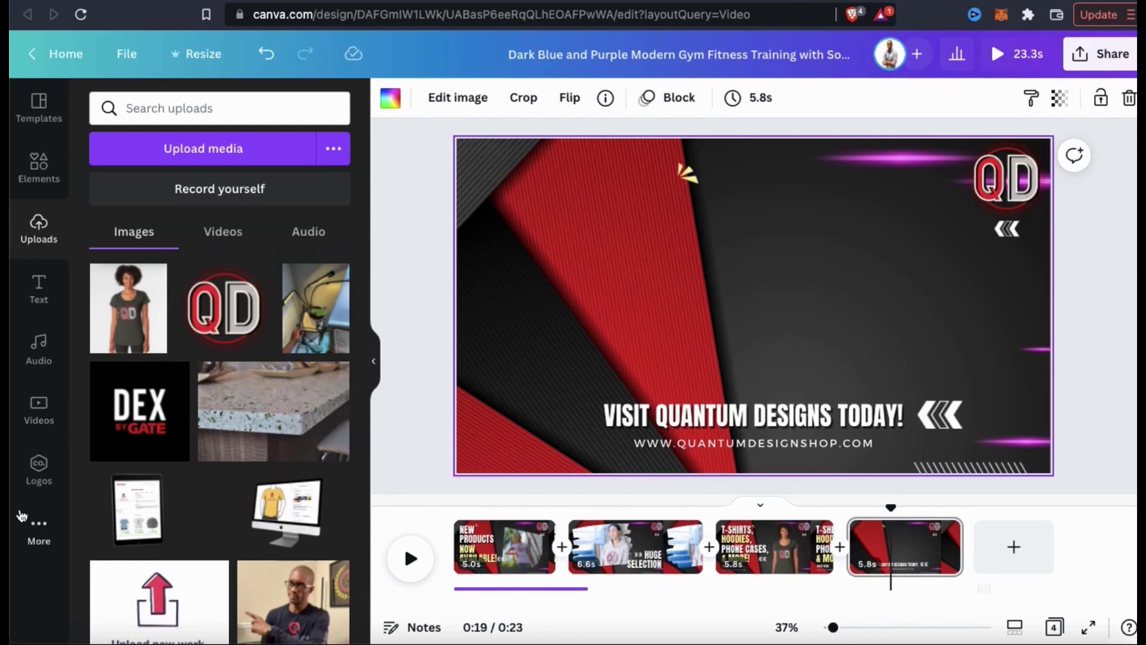
- Add the tilted frame, fill it with the 1:05 uploaded video, and trim the clip to 8 seconds
click(41, 176)
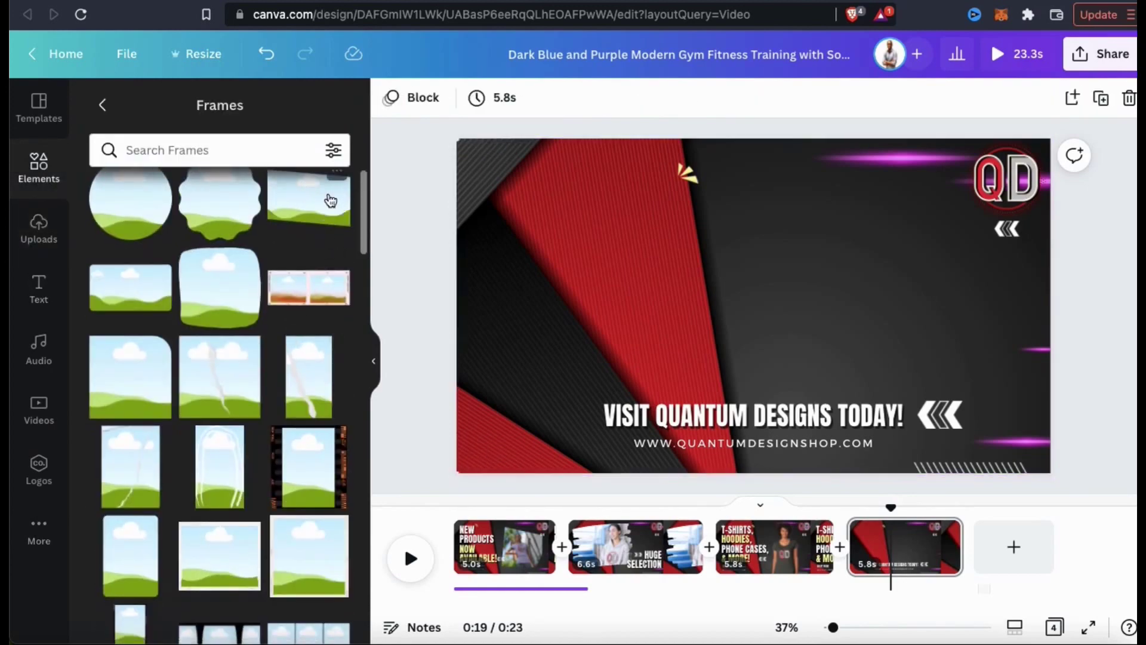
click(330, 200)
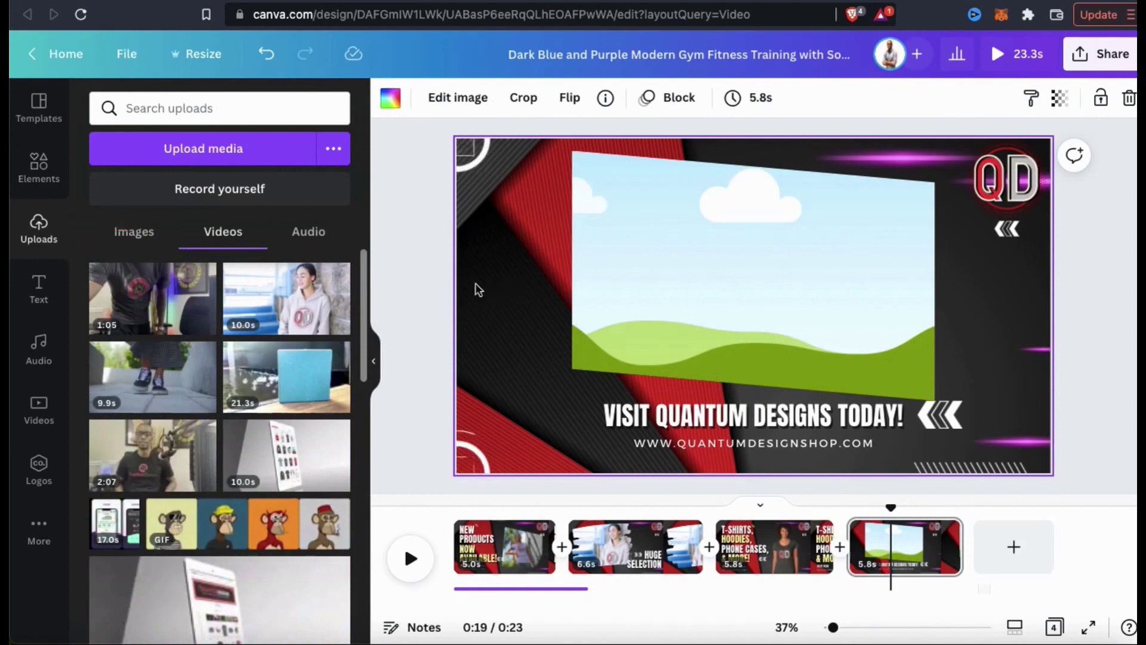
drag(179, 302, 631, 276)
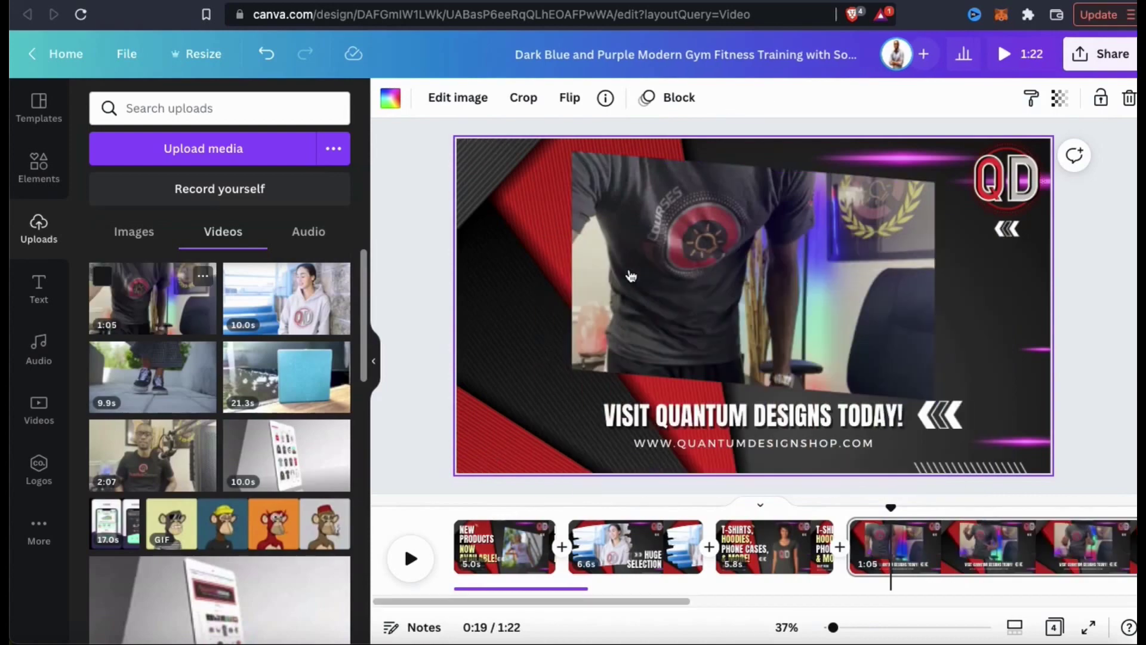
click(628, 274)
click(446, 98)
drag(1068, 99, 1053, 103)
click(1117, 104)
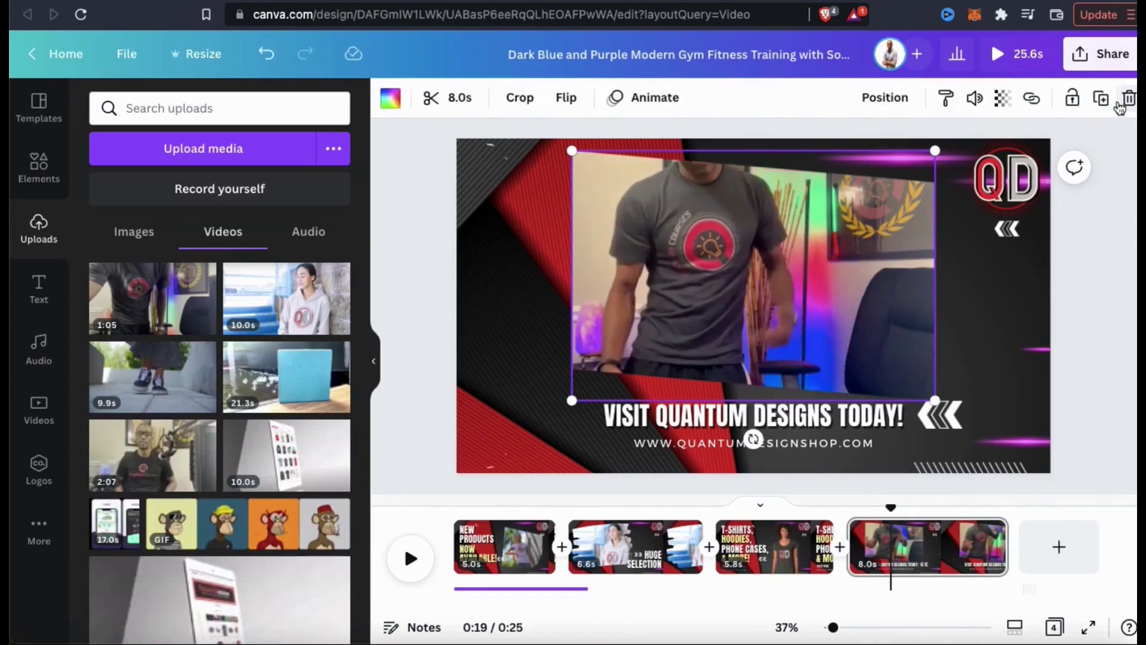
- Crop the video inside the frame, enlarging it and shifting it left
click(517, 99)
drag(761, 204, 849, 249)
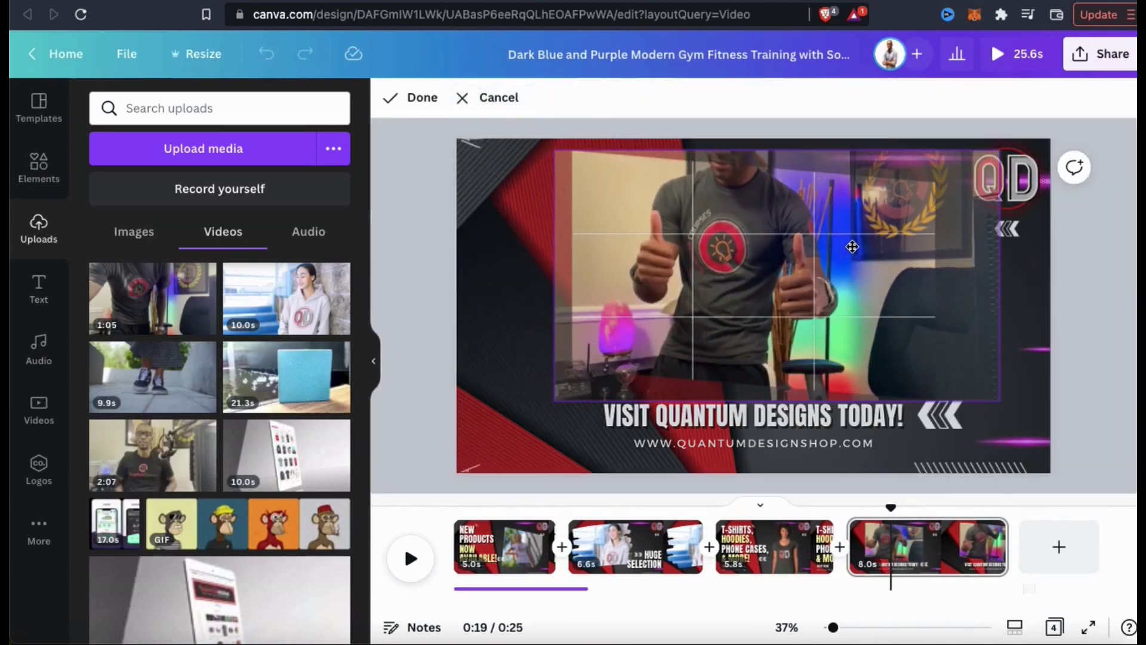
drag(976, 401, 1054, 525)
drag(752, 235, 721, 244)
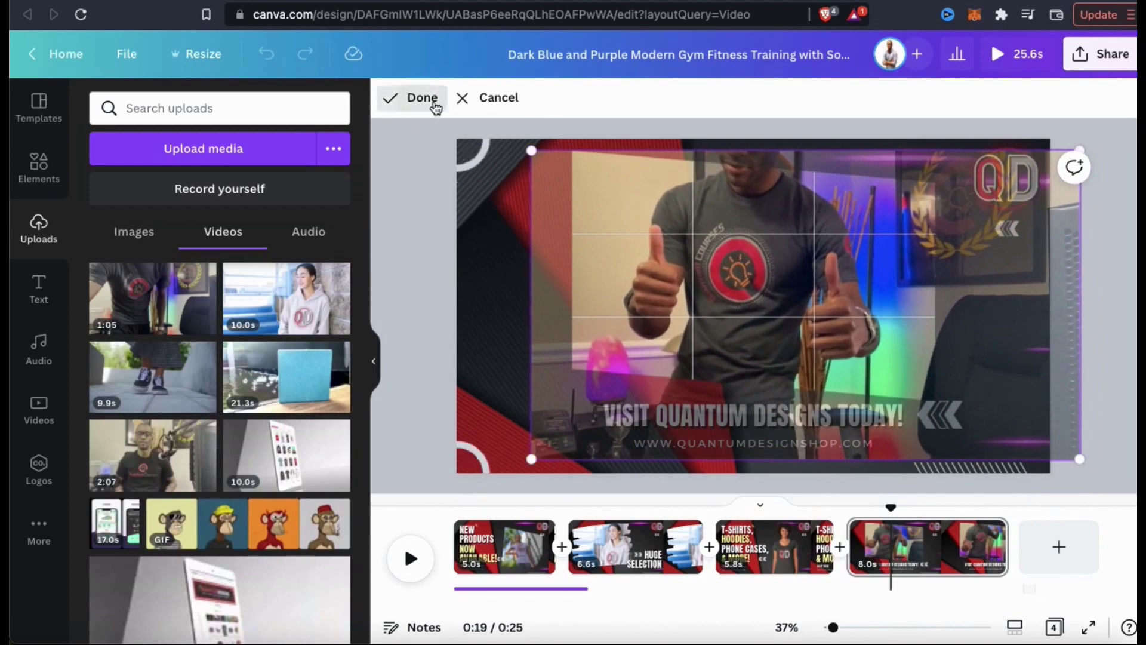
click(421, 98)
click(512, 343)
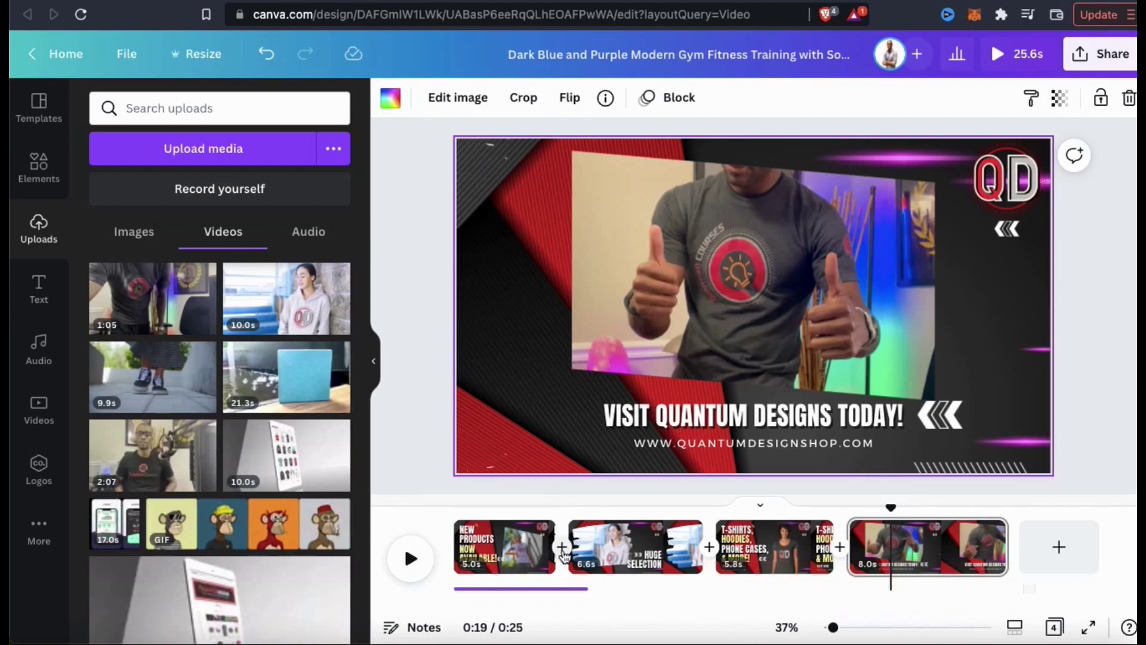
mouse_move(563, 552)
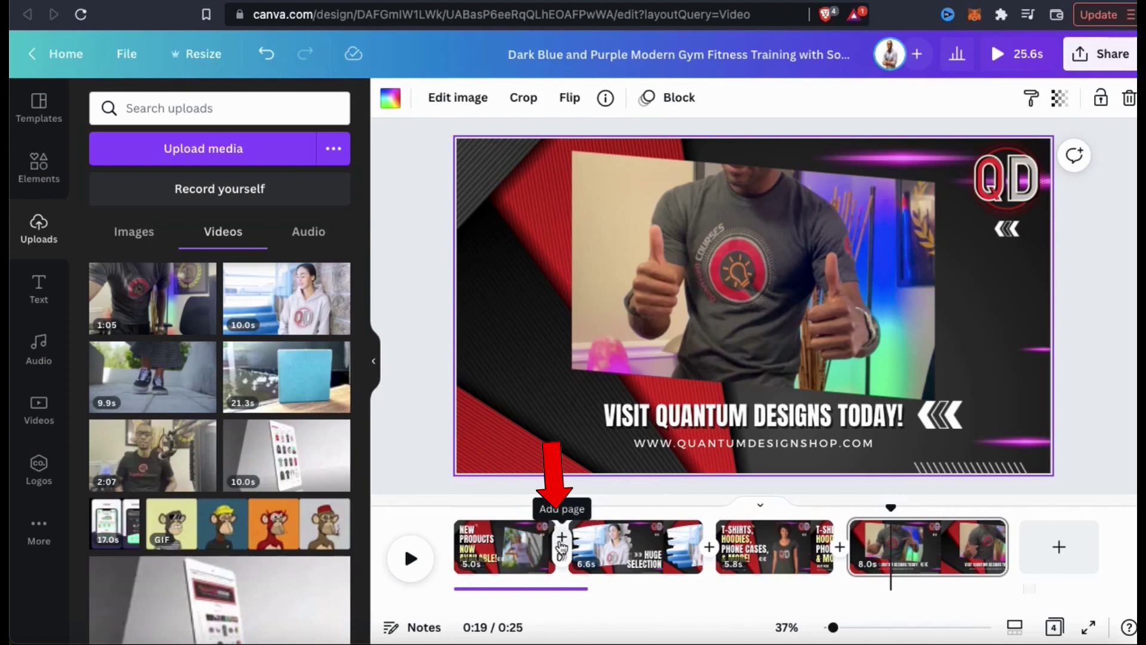
- Join pages 2 and 3 with a 0.5-second Dissolve transition
click(562, 560)
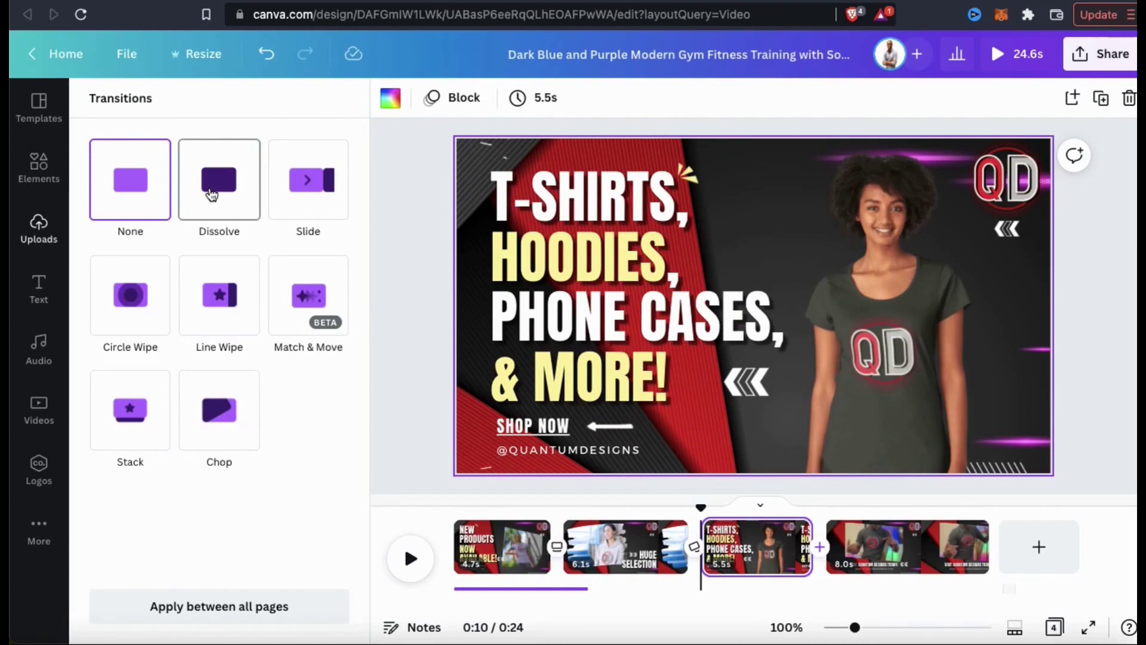
click(211, 194)
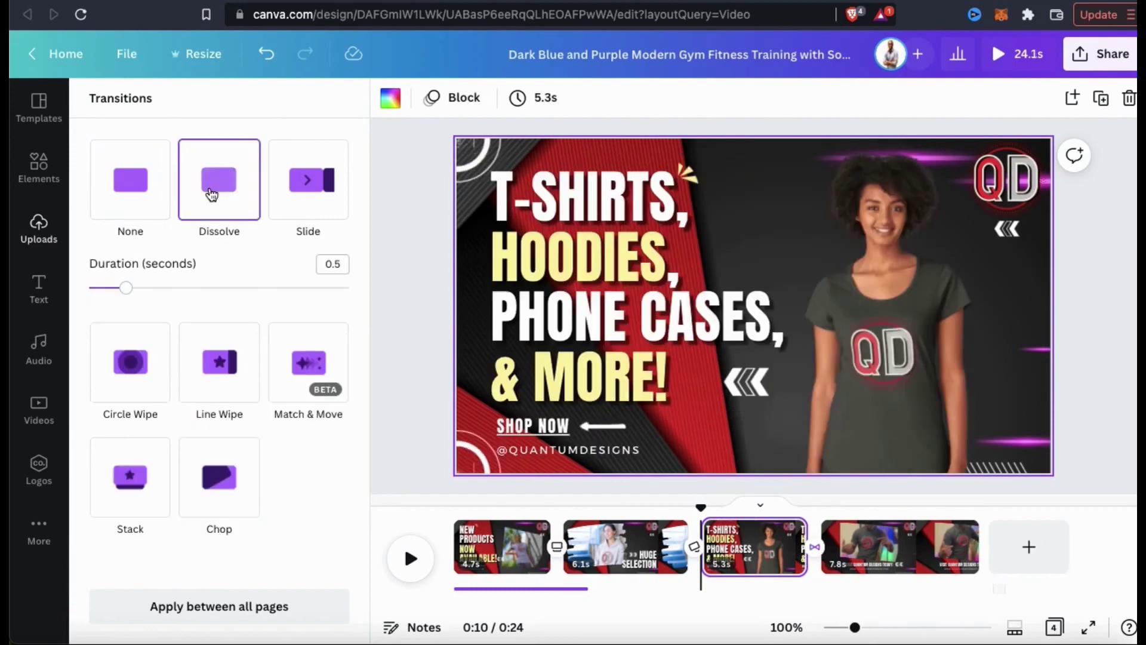
click(1083, 392)
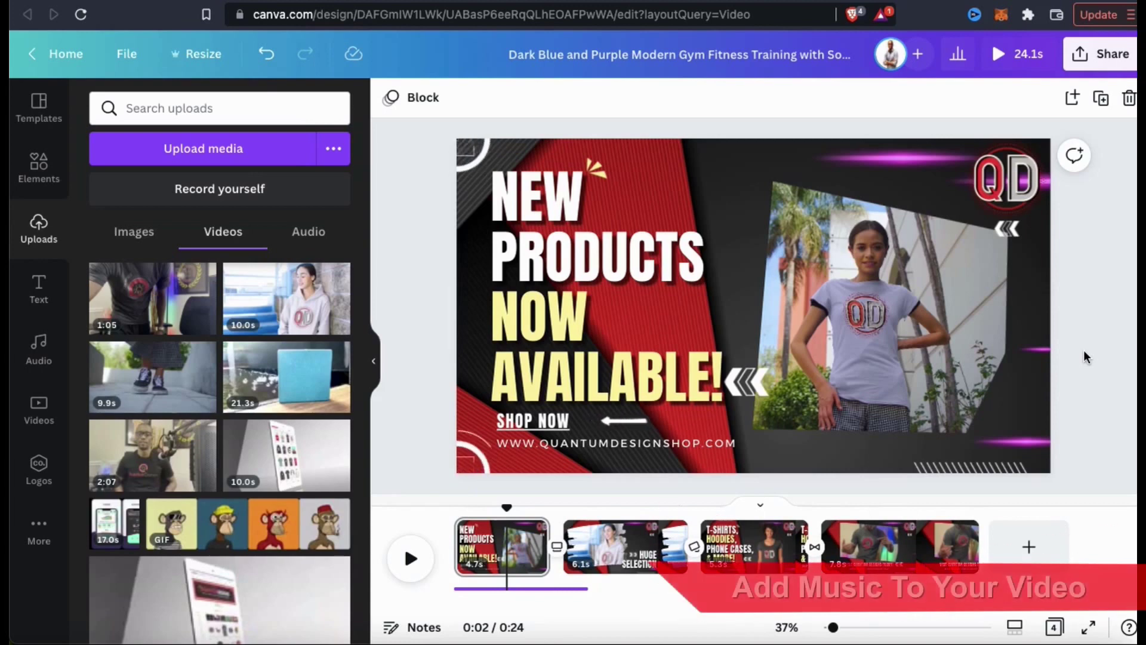
- Preview audio tracks such as Morning Snowflake and No Rocking In The Jazzhands Zone
click(42, 361)
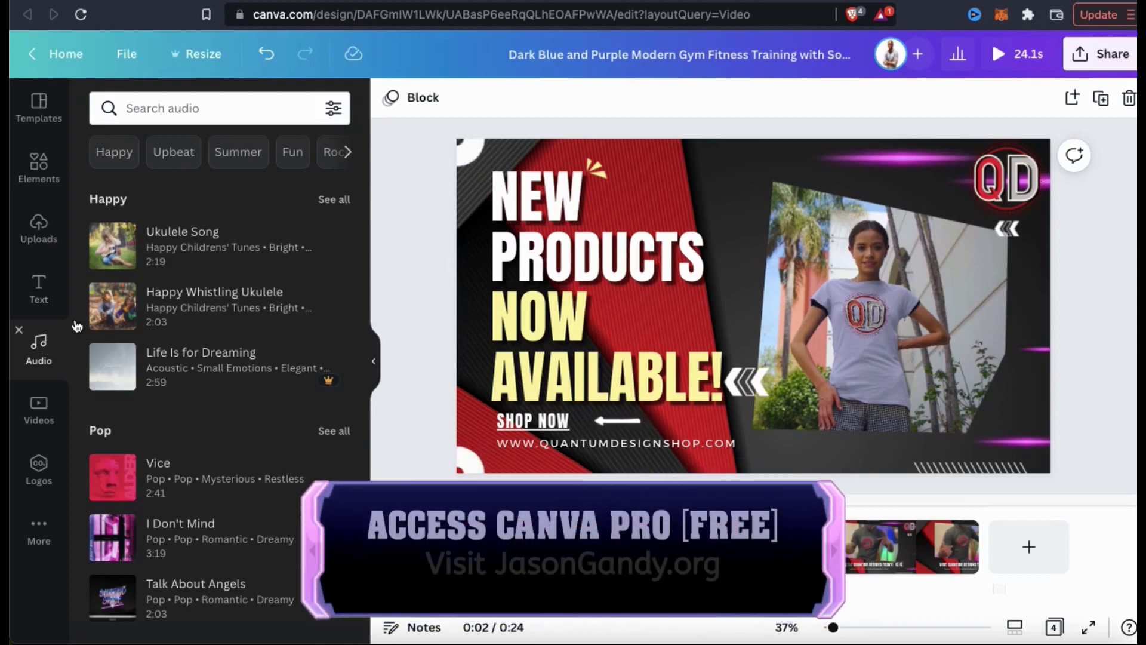
scroll(205, 267, down, 1)
scroll(204, 266, down, 5)
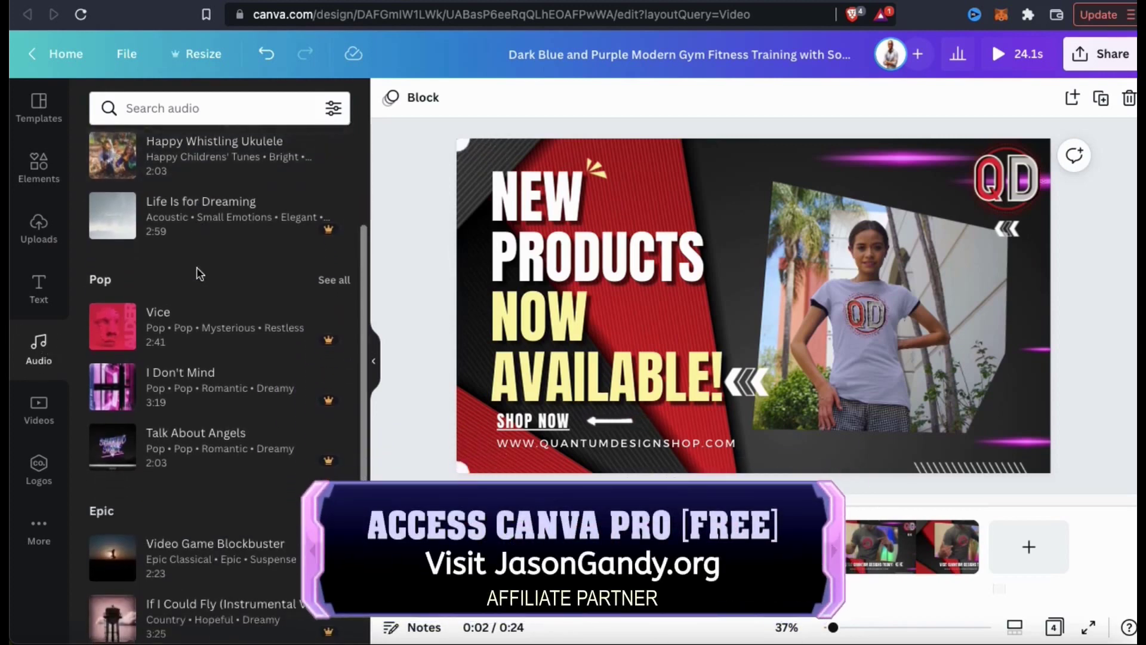
scroll(199, 276, down, 4)
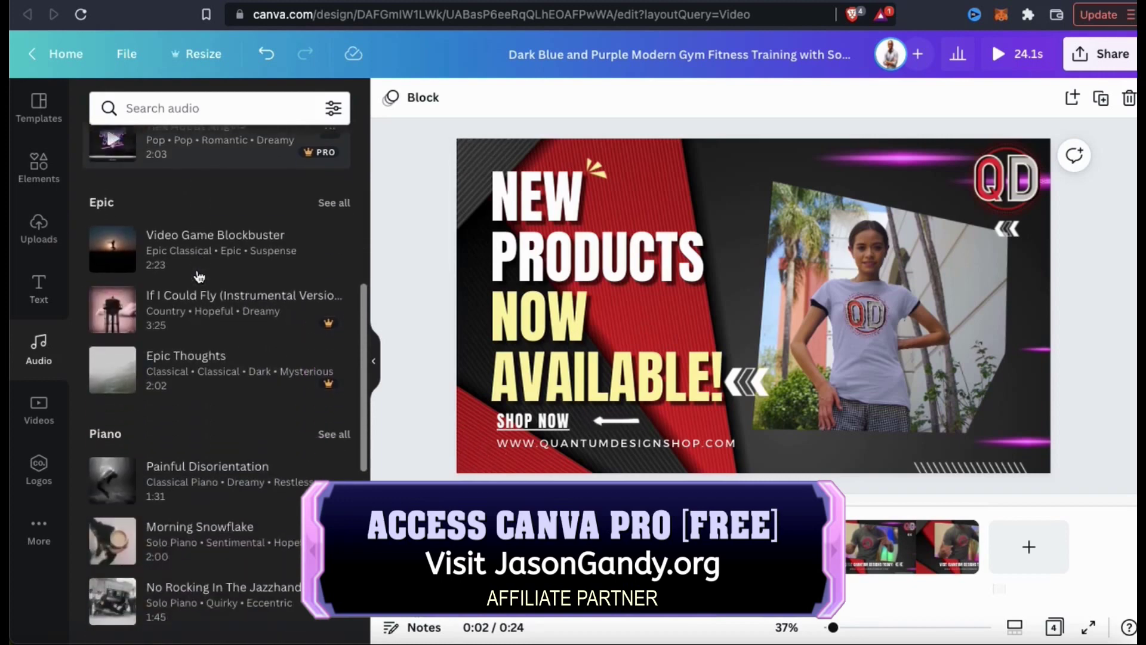
scroll(199, 276, down, 2)
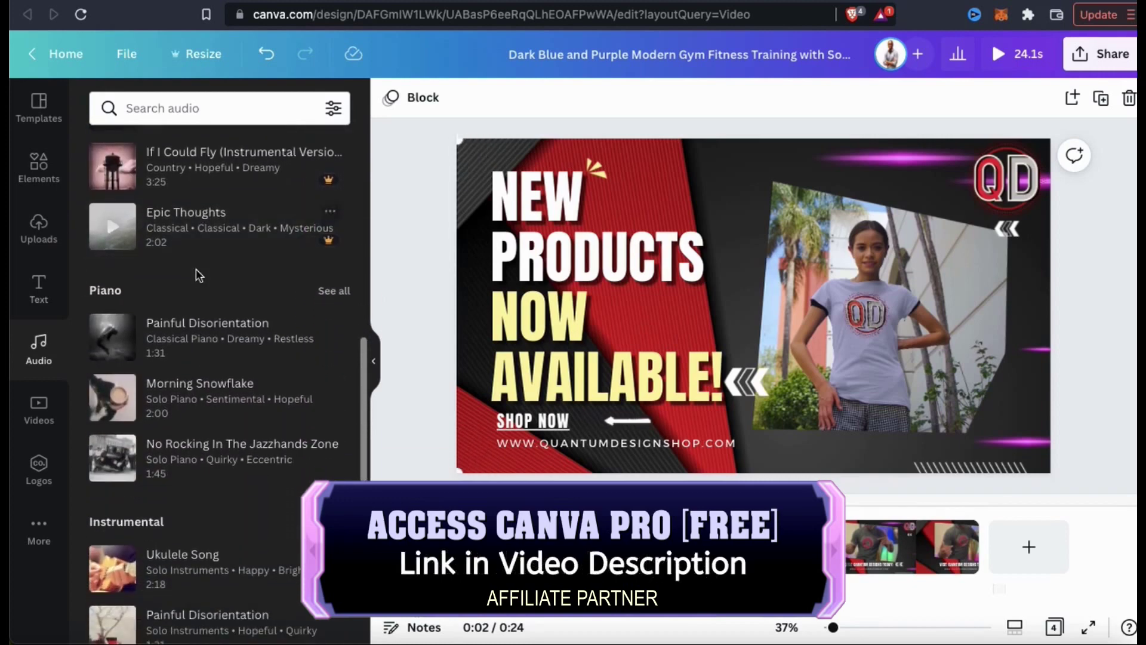
click(115, 376)
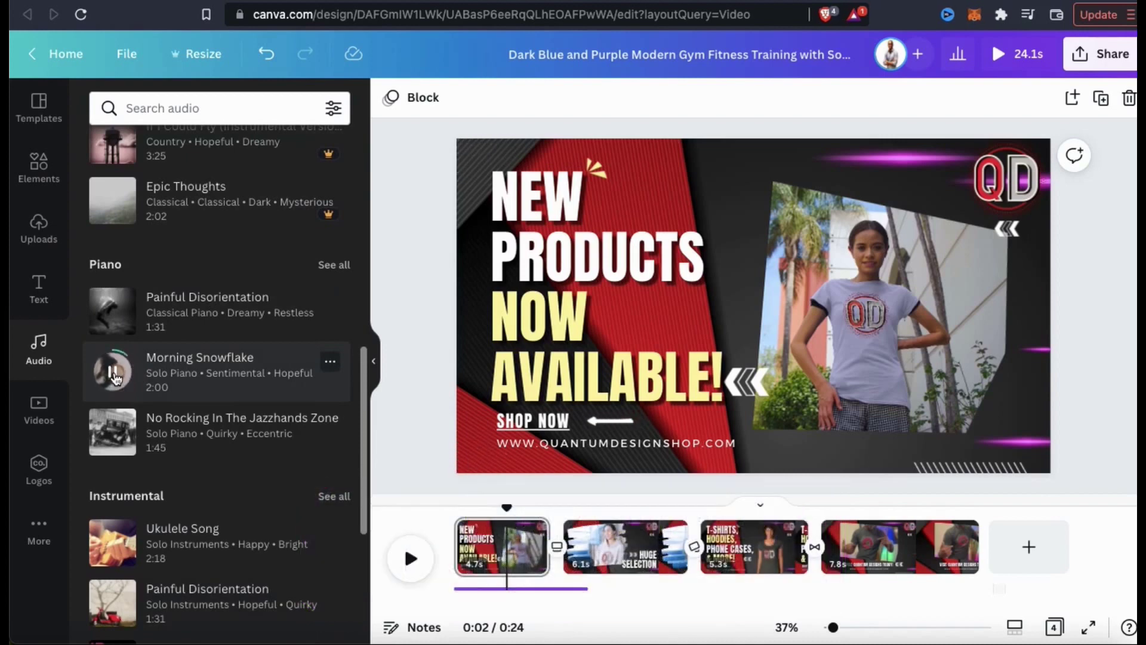
click(115, 438)
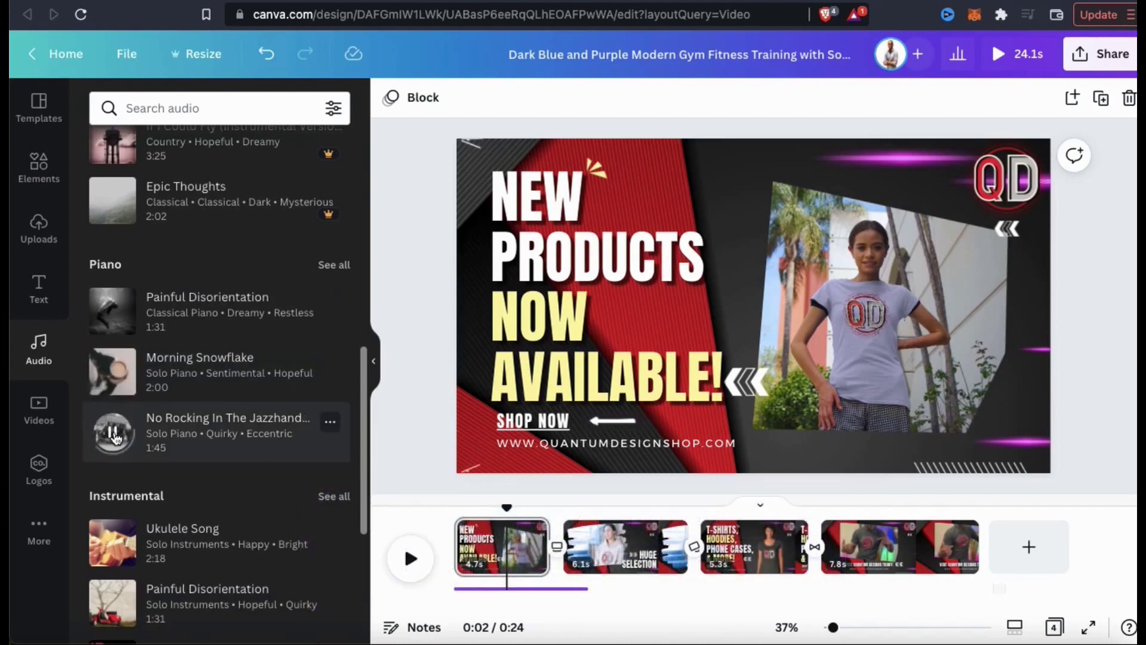
scroll(118, 421, down, 8)
click(112, 530)
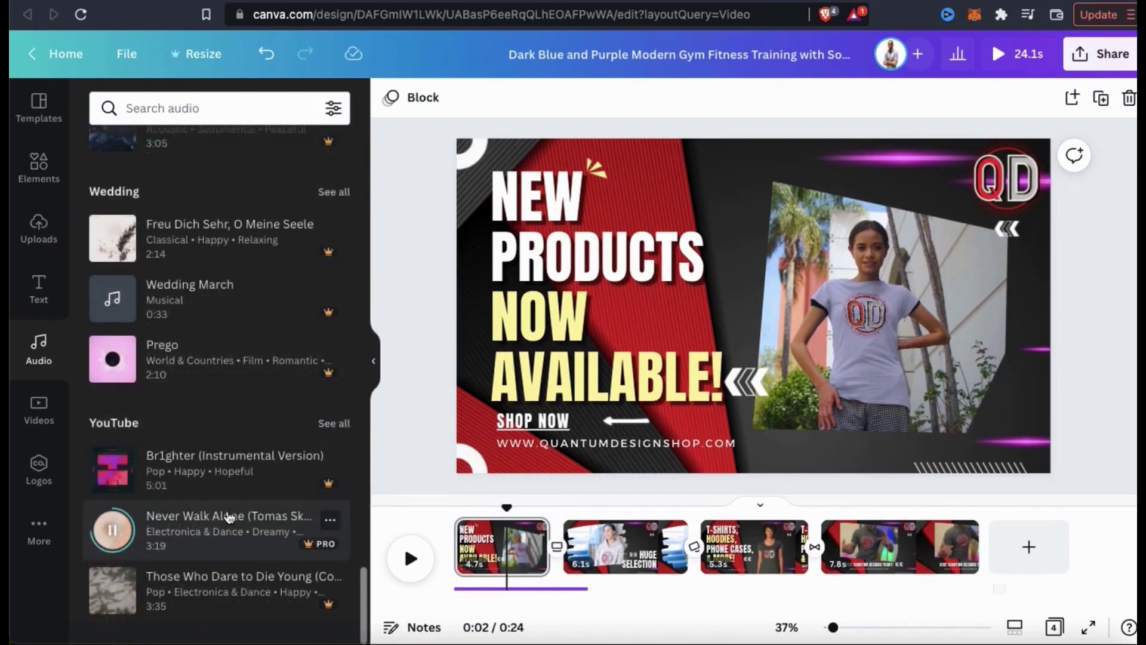
scroll(357, 358, up, 4)
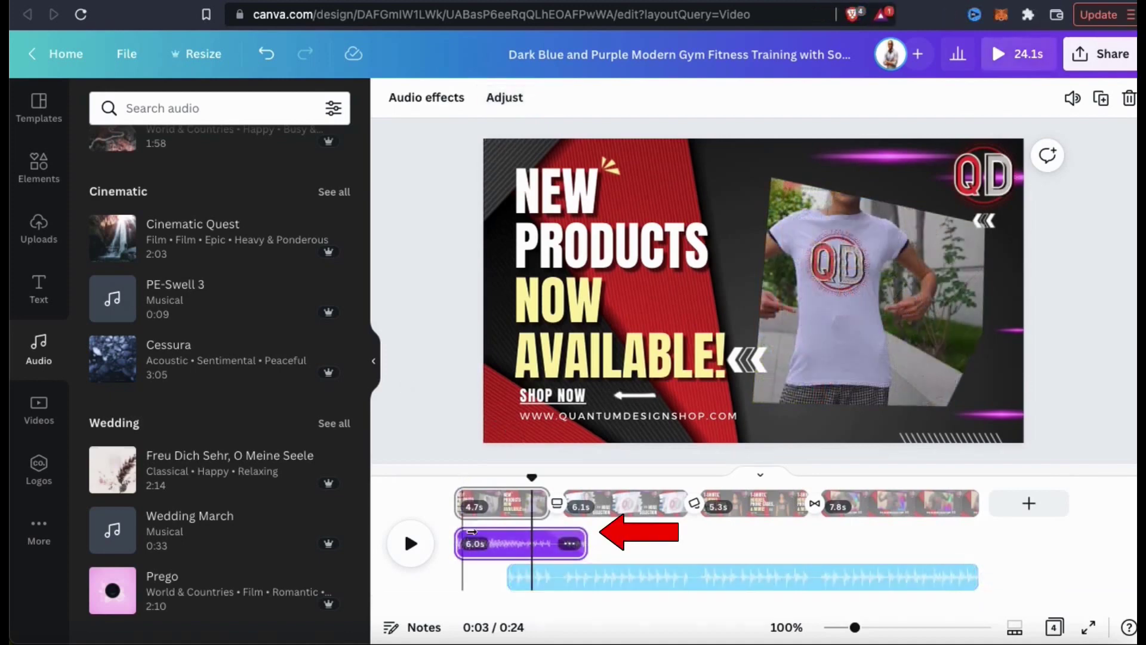
- Delete the short 6.0s audio clip and move the music track to start at 0:00
right_click(490, 542)
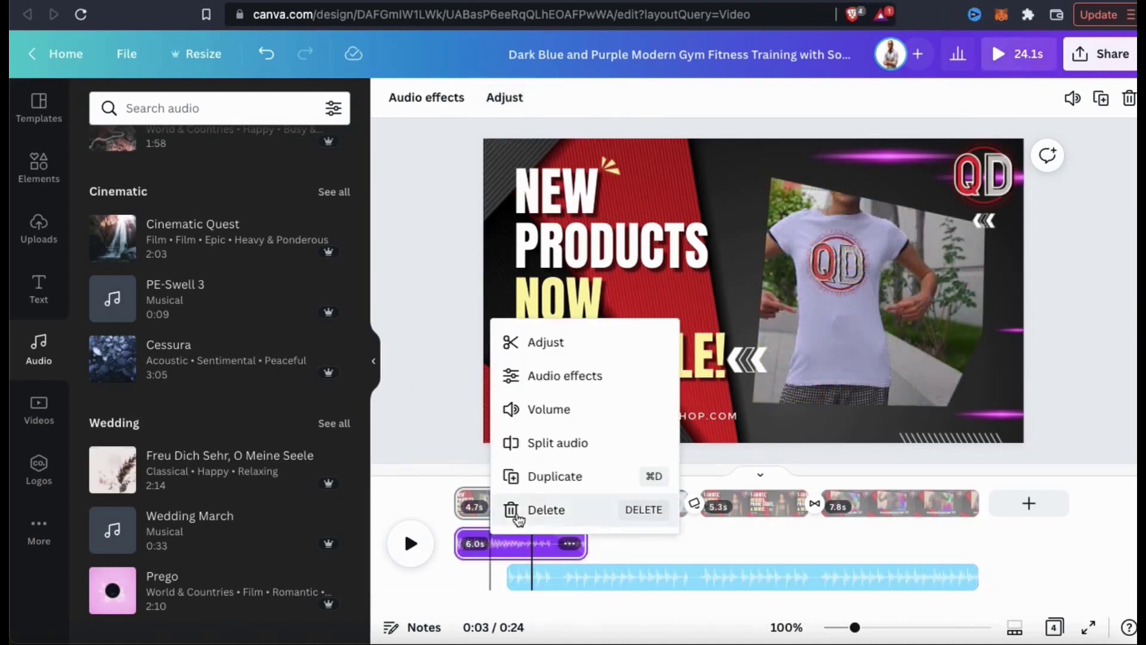
click(548, 524)
click(583, 575)
drag(582, 575, 513, 576)
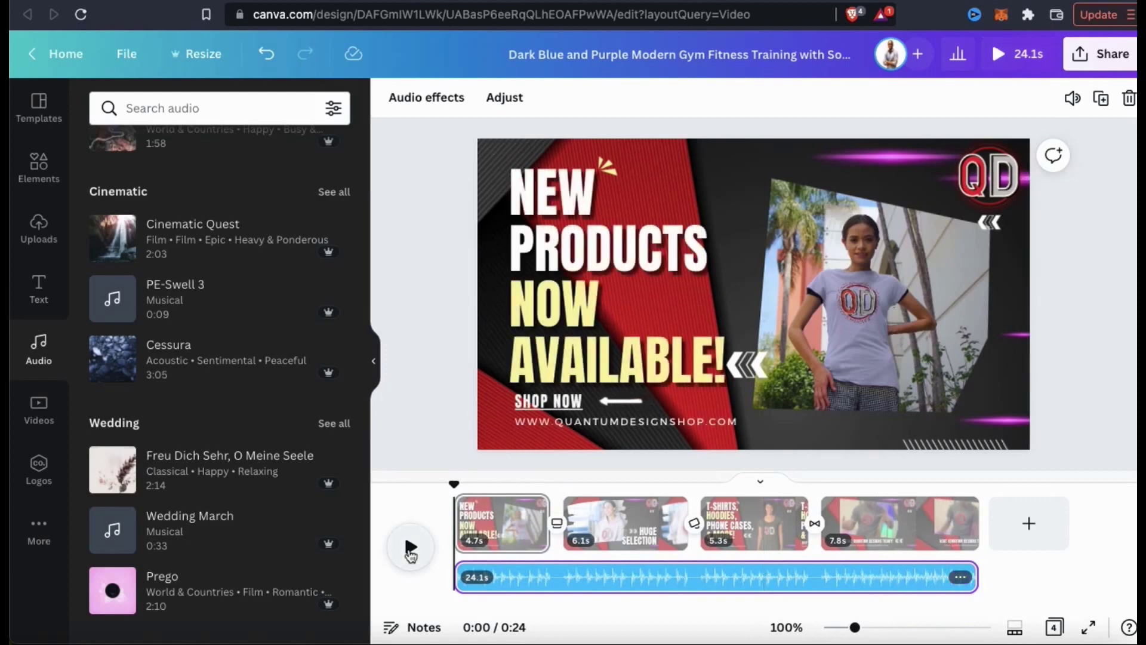
- Give the music track a 1.1s fade-in and a fade-out
click(440, 97)
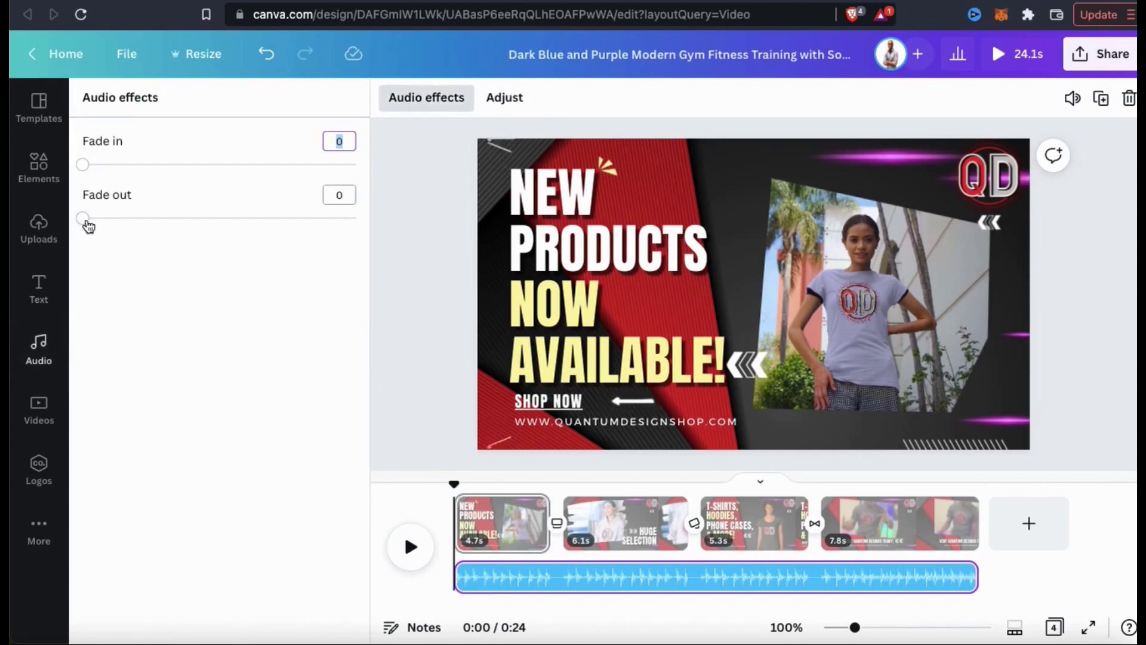
drag(84, 219, 146, 219)
drag(84, 164, 143, 166)
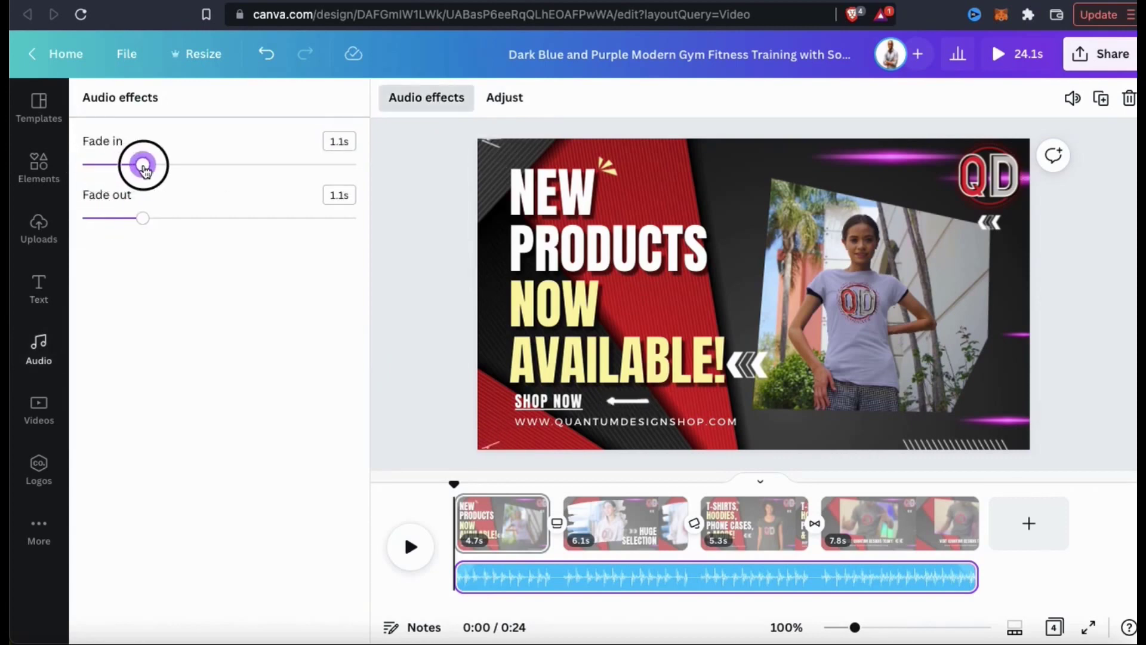
drag(141, 221, 164, 219)
click(417, 188)
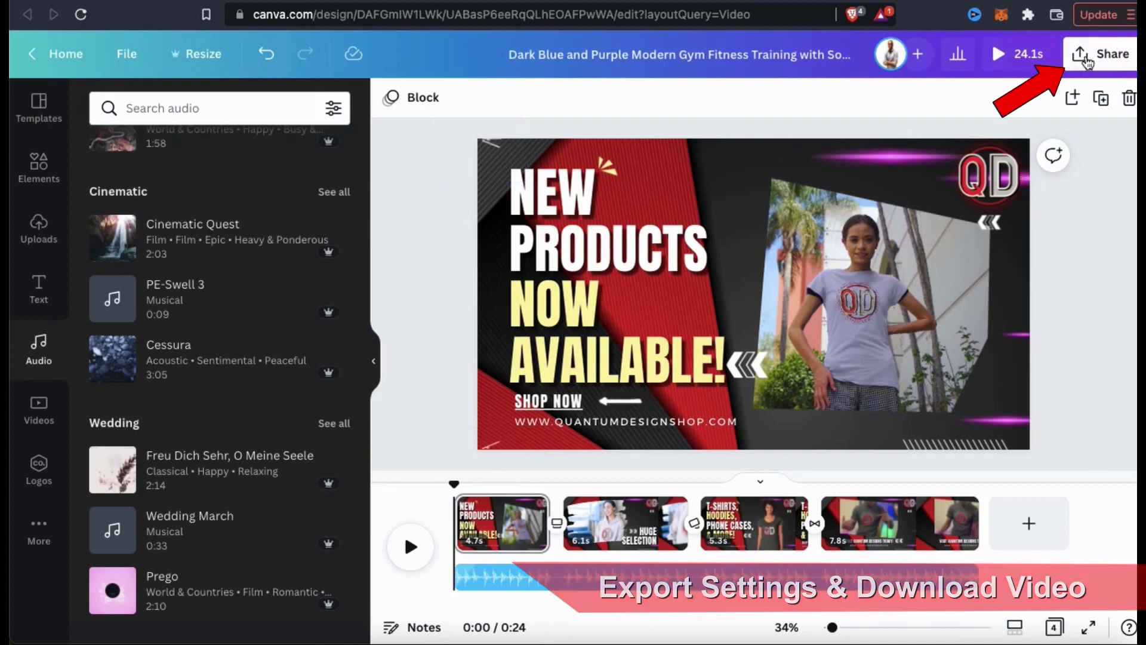
- Download all 4 pages as an MP4 Video file
click(1107, 57)
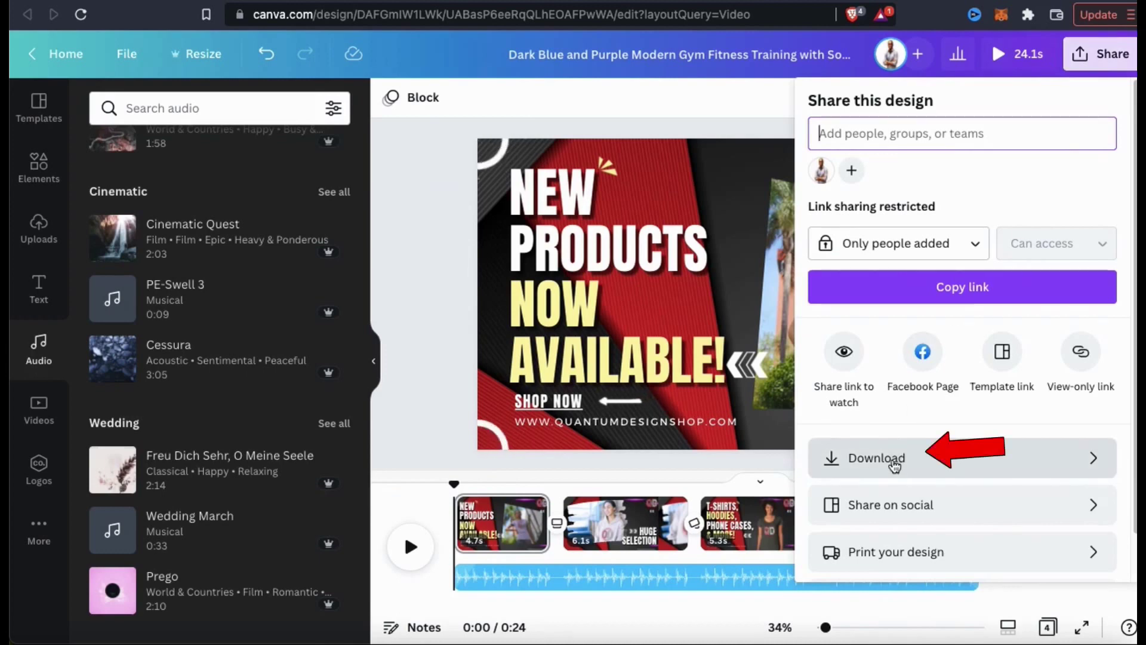
click(869, 473)
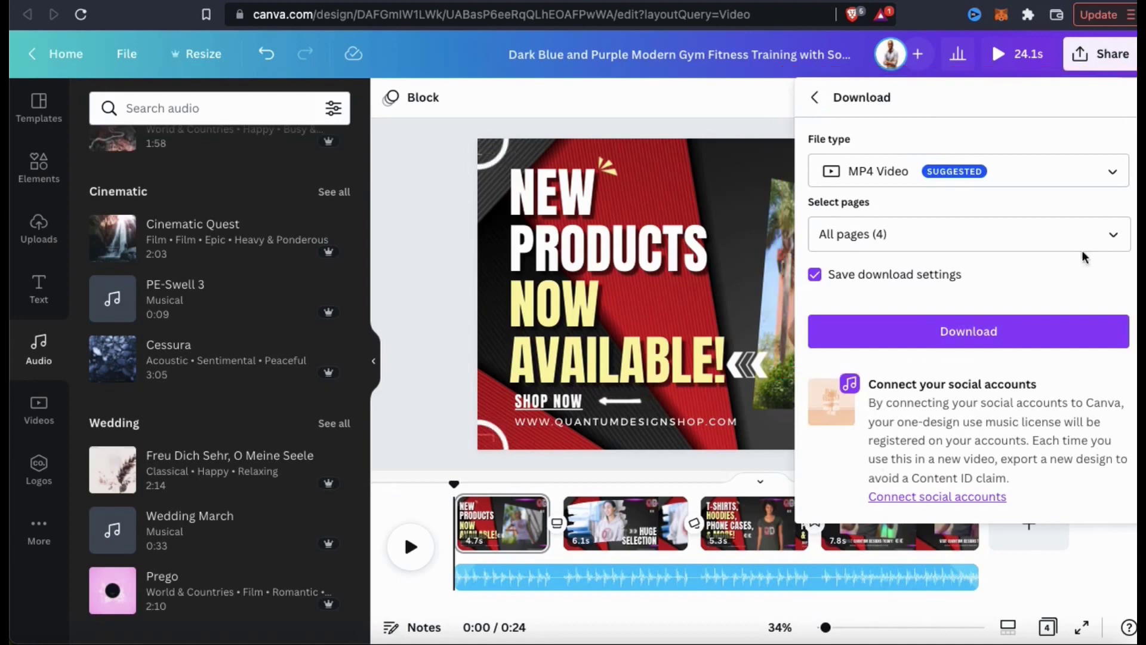
click(1115, 179)
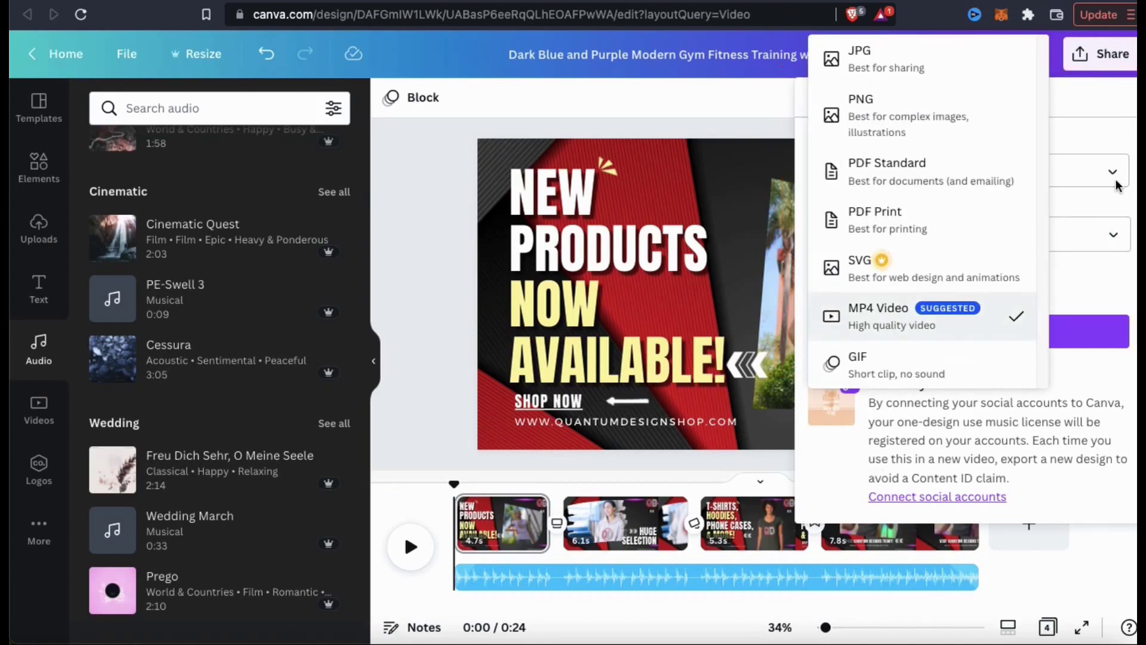
click(1128, 203)
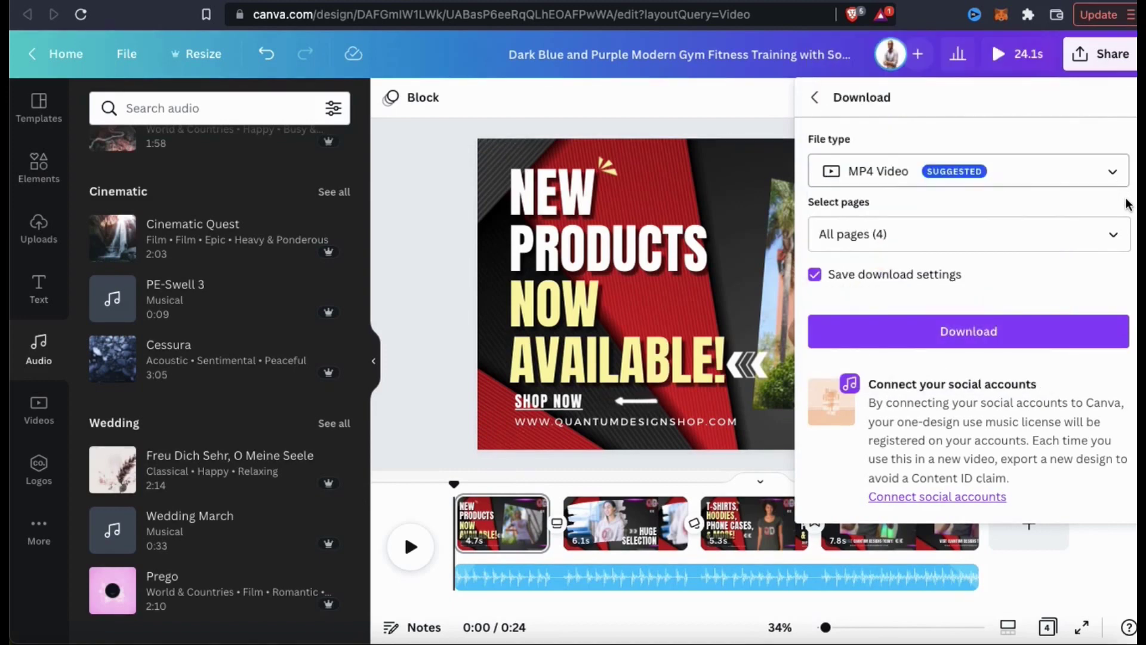
click(1114, 235)
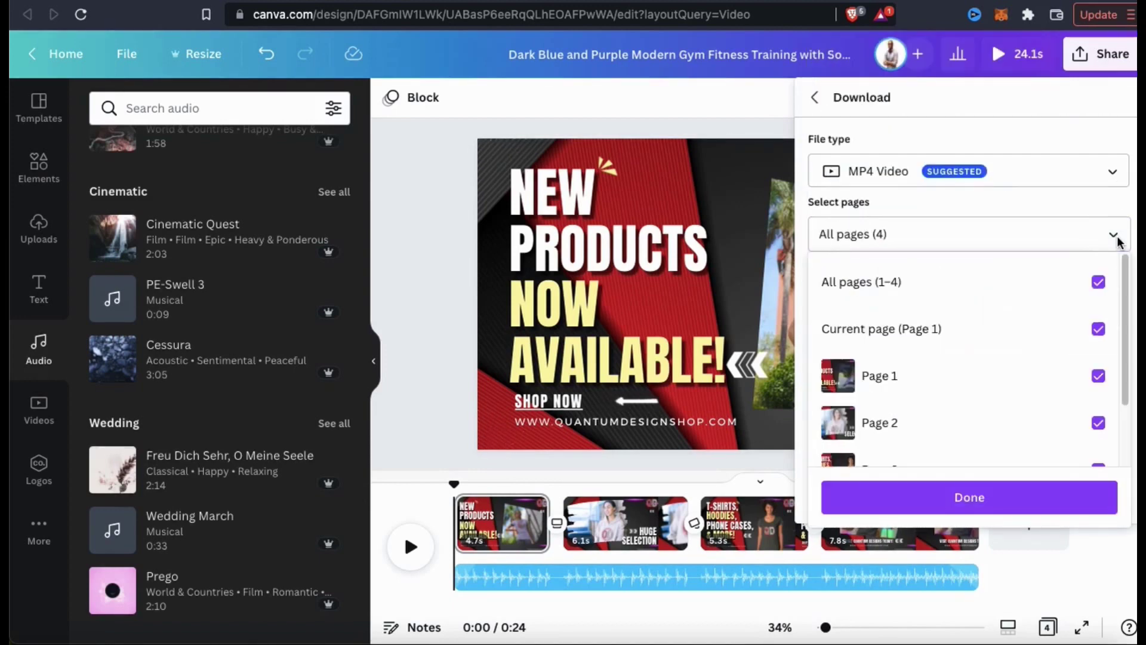
drag(1126, 332, 1129, 394)
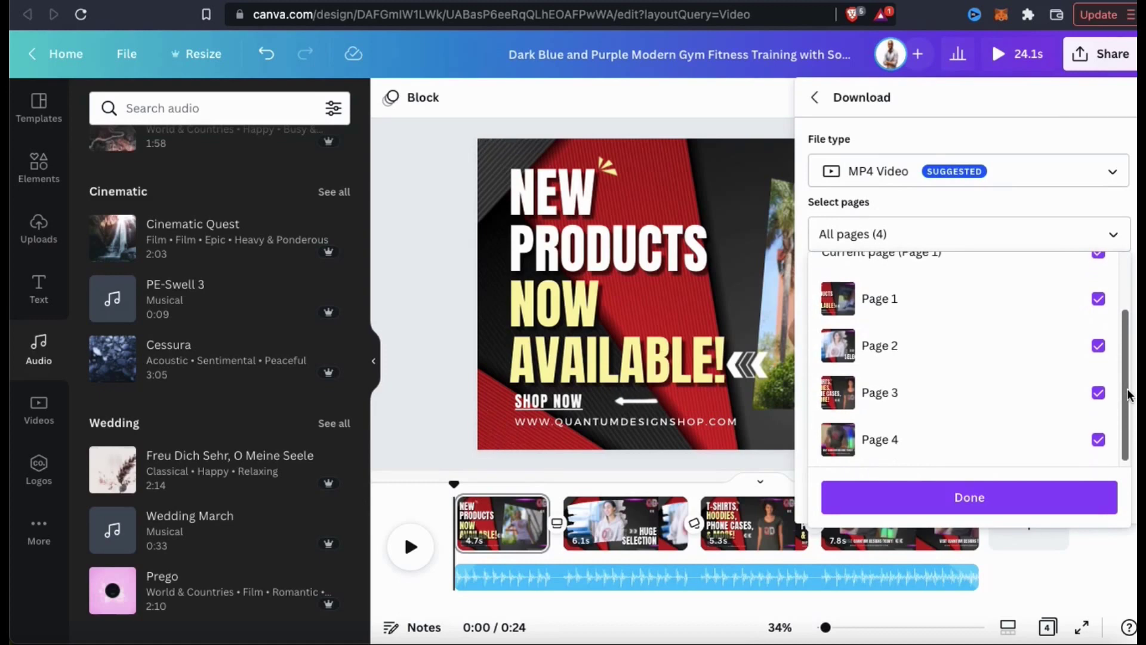
click(1049, 494)
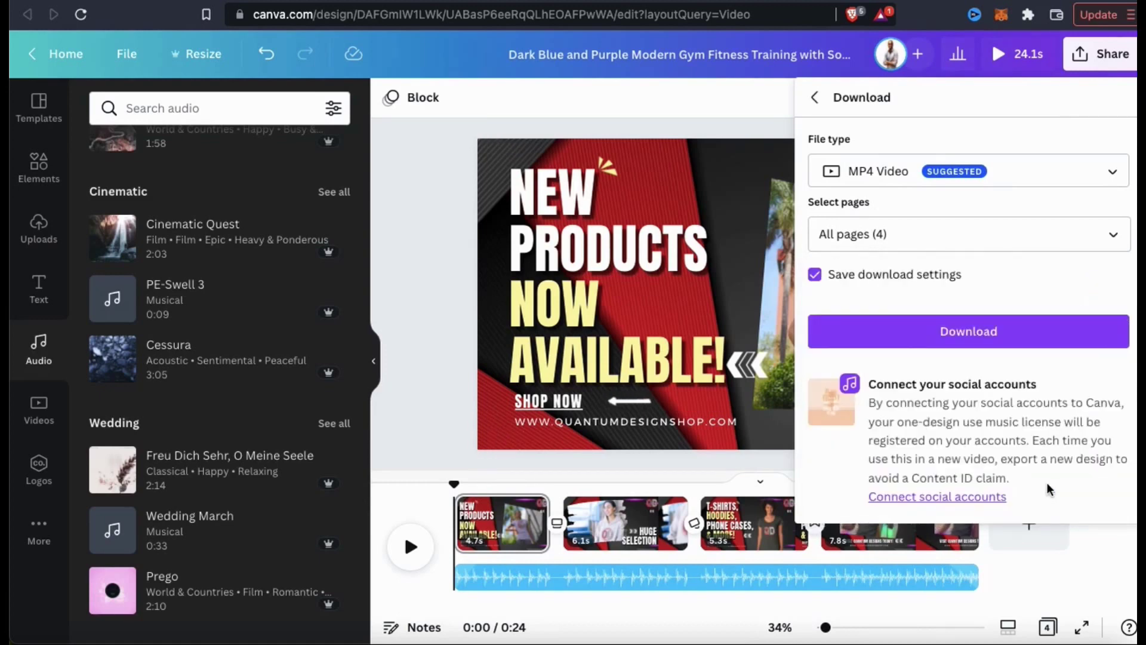
click(979, 343)
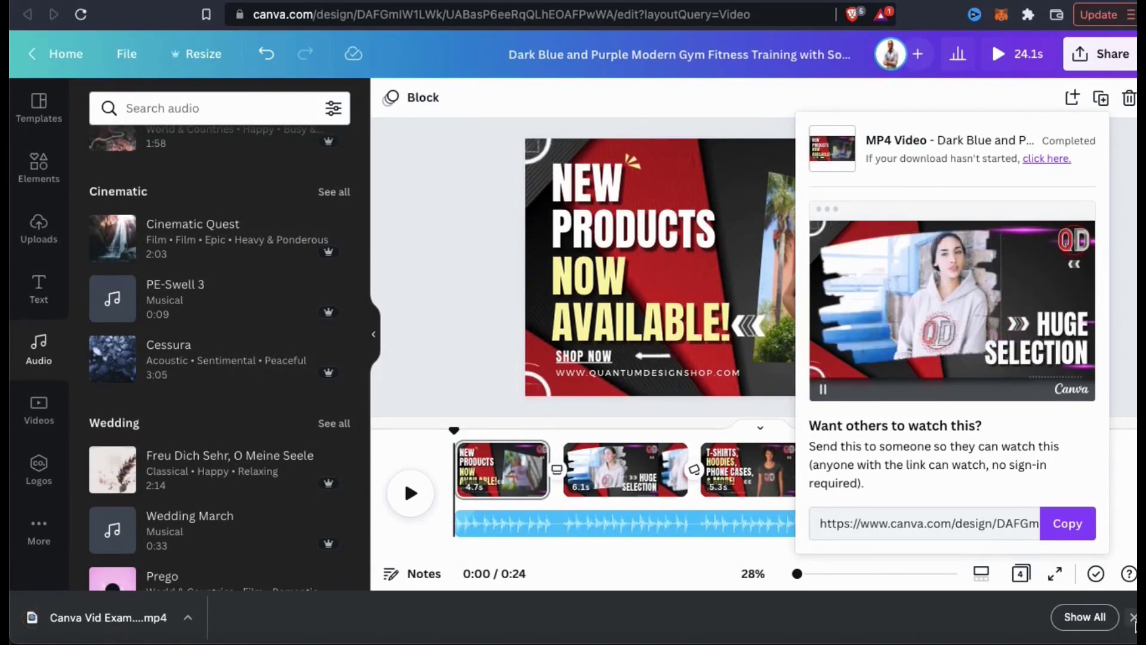
- Open the downloaded MP4 from the browser's download bar to review it
click(188, 617)
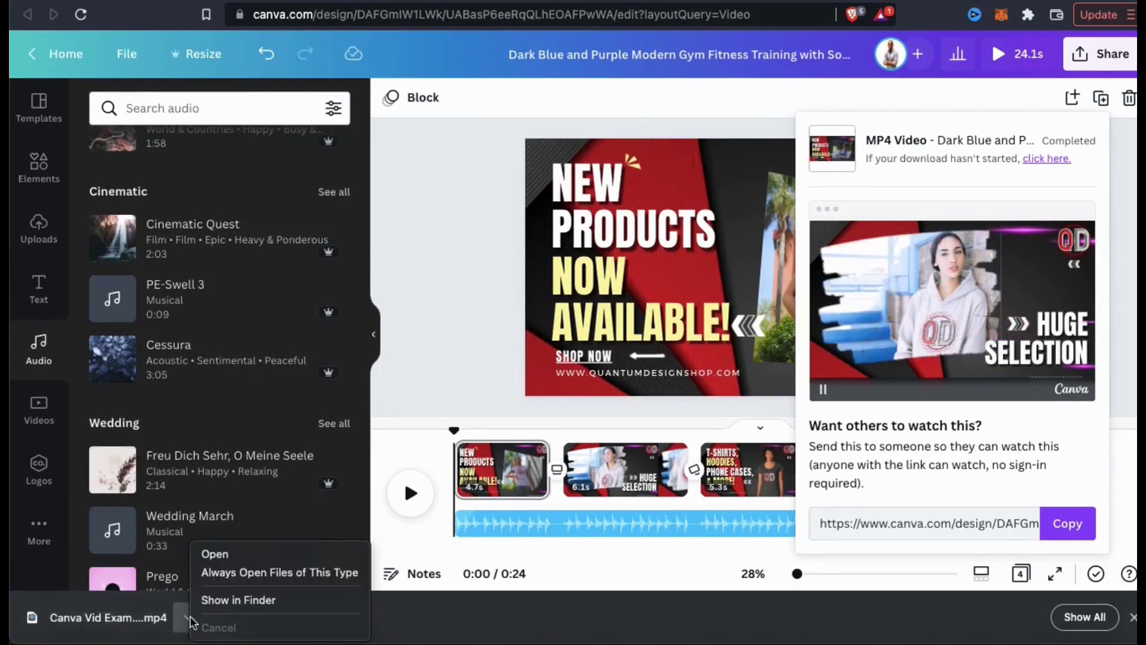
click(221, 564)
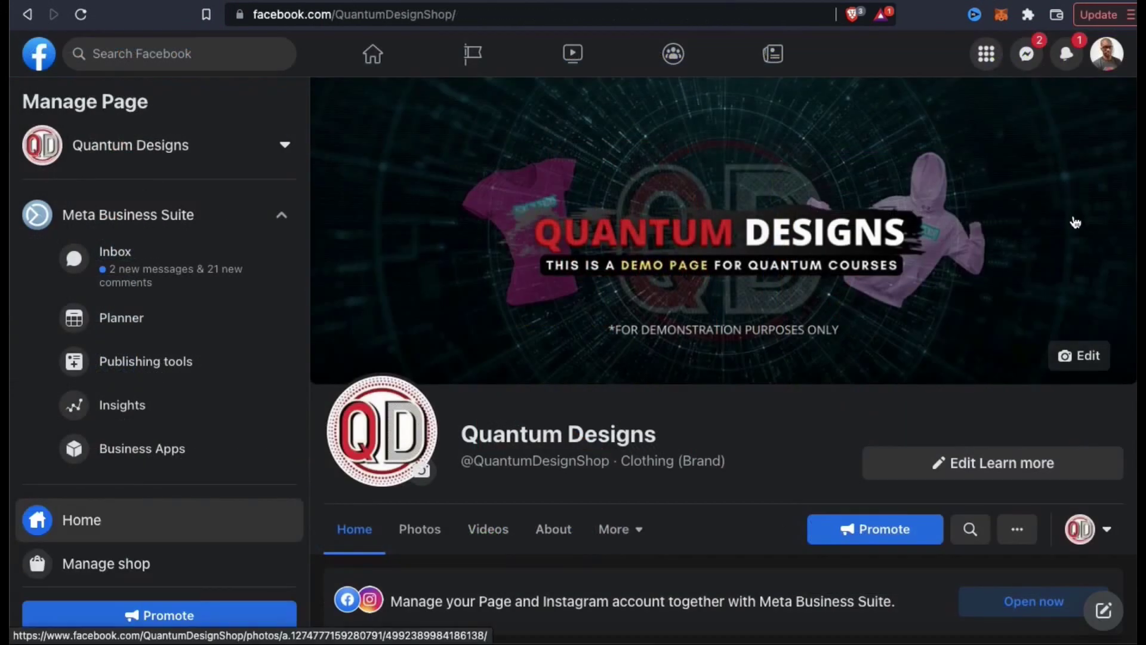
- Post the promo video with its 'Shop Quantum Designs Today!' caption and expand the new post
scroll(1071, 233, down, 7)
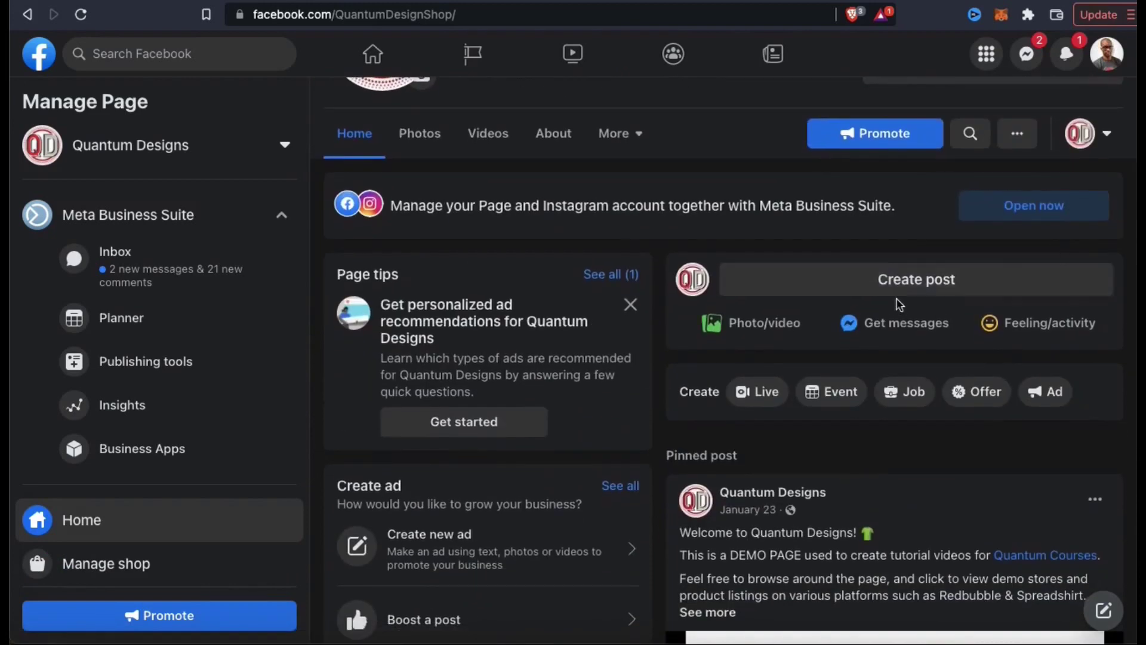
click(915, 278)
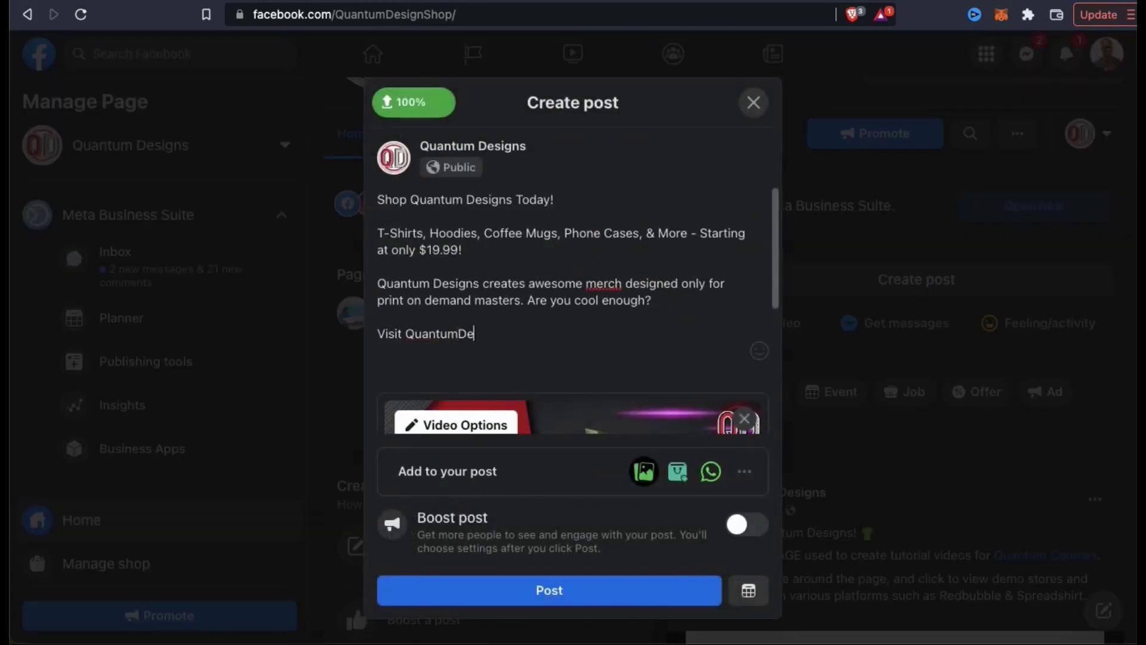
scroll(584, 545, down, 3)
click(567, 590)
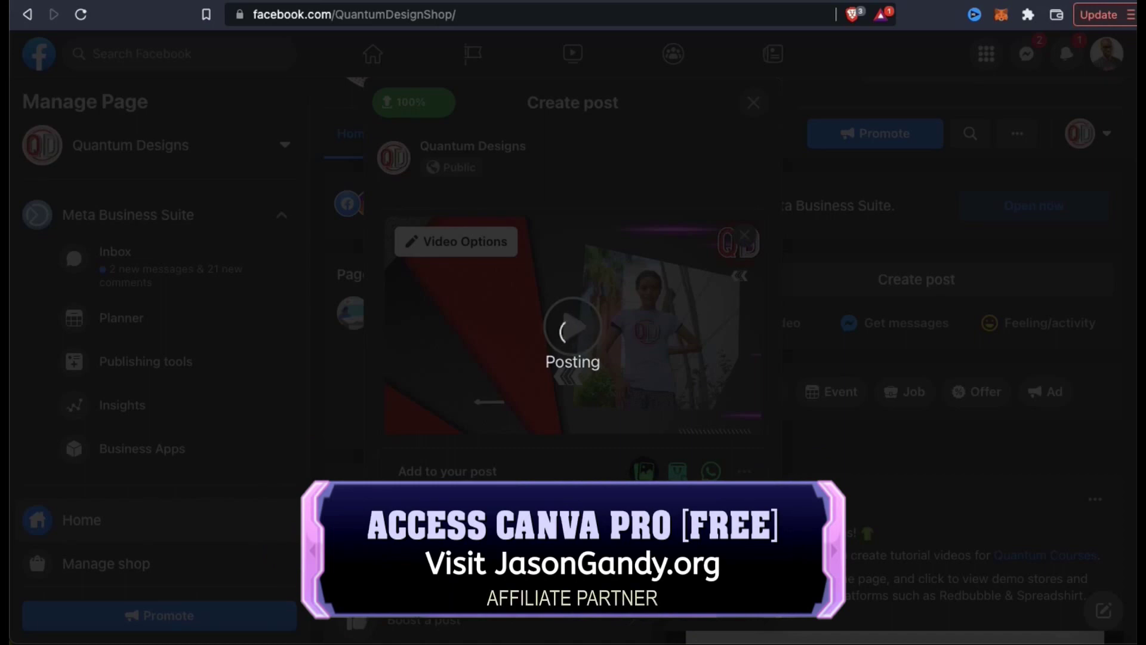
scroll(1131, 231, down, 10)
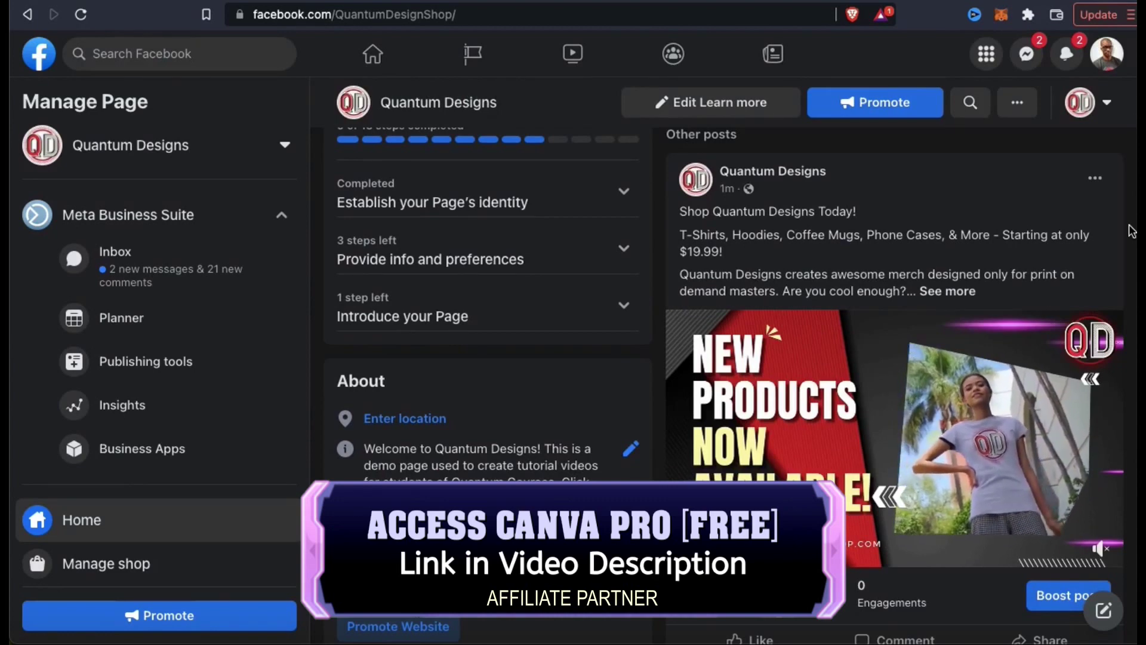
click(966, 292)
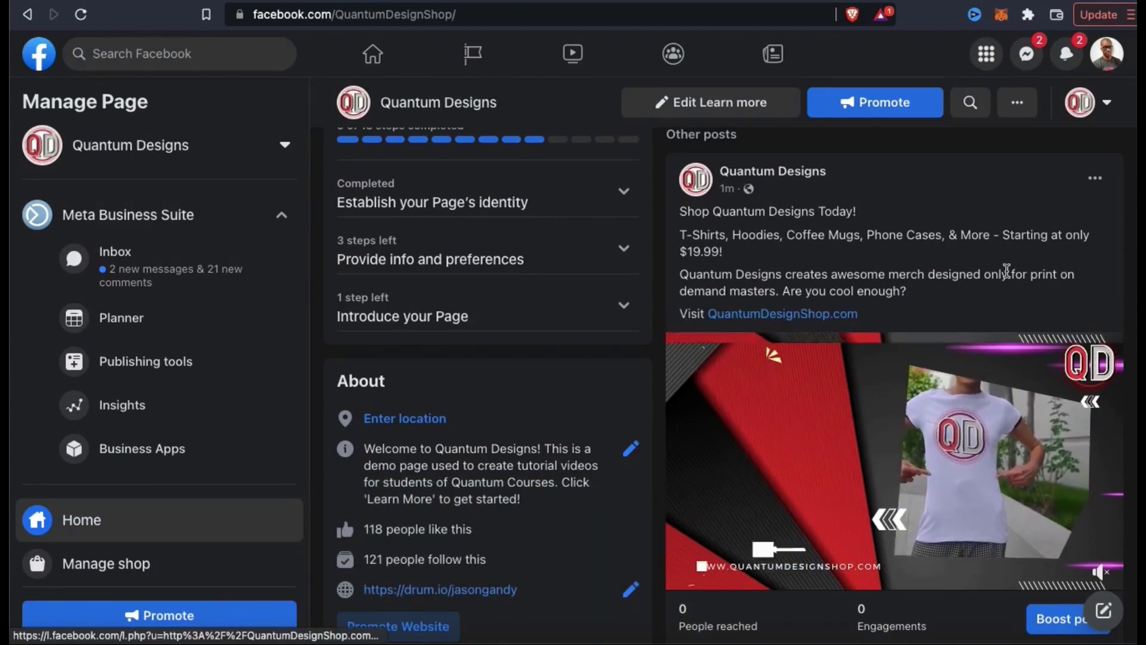